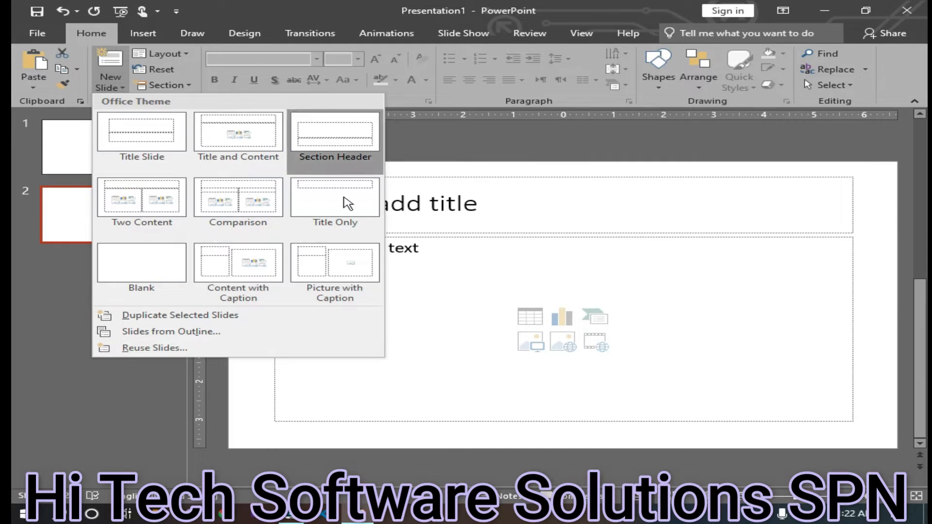
# Enter "This is the title of the presentaion" as the title of slide 2
pyautogui.click(454, 319)
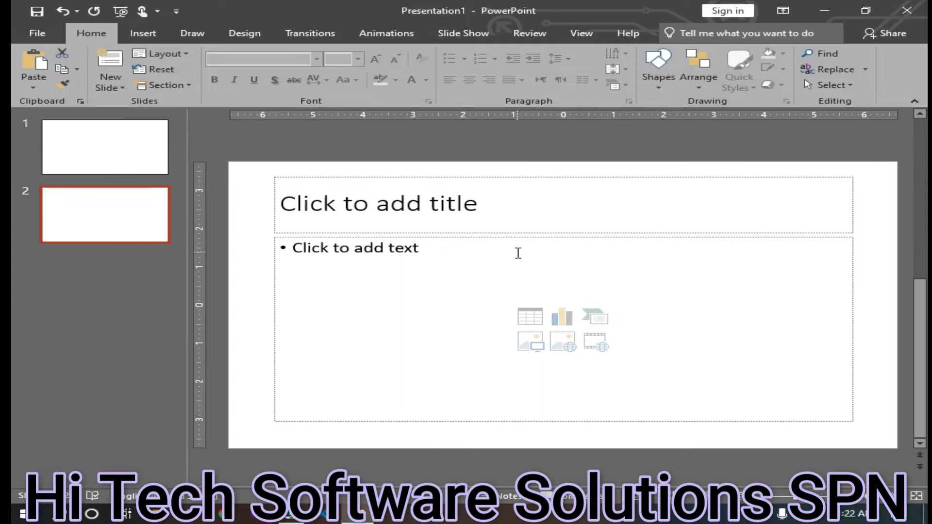
pyautogui.click(488, 216)
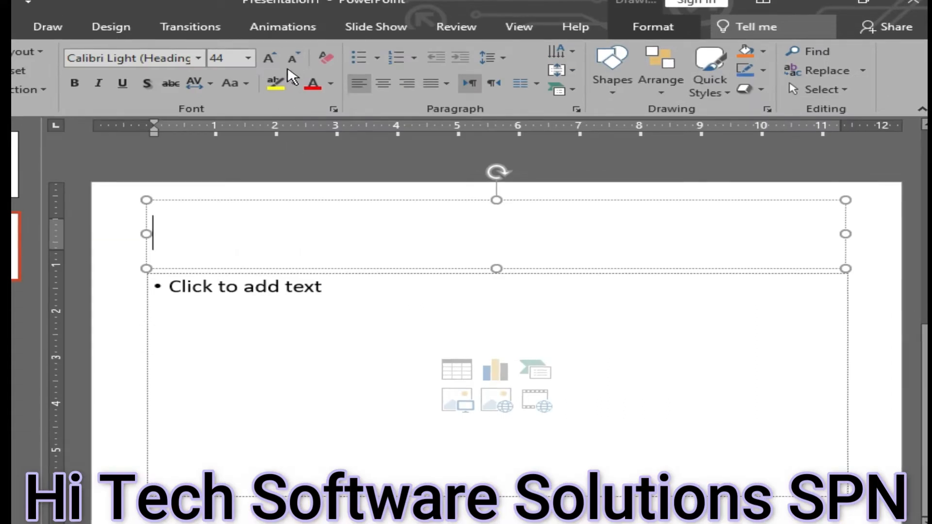
pyautogui.write('this ')
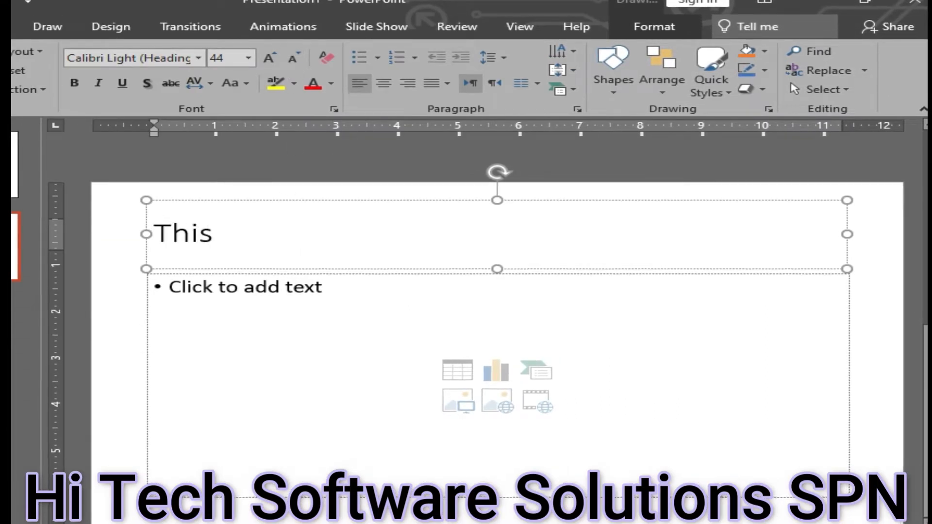
pyautogui.write('is the t')
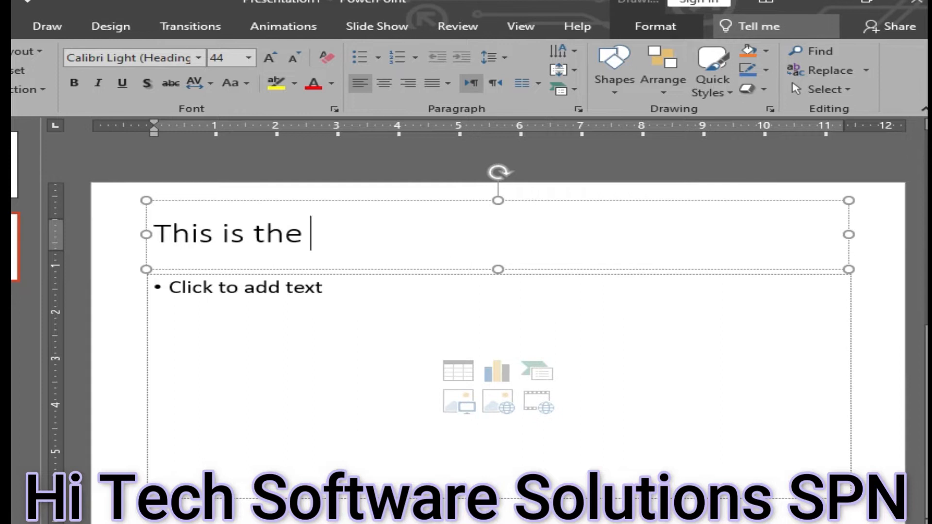
pyautogui.write('iy')
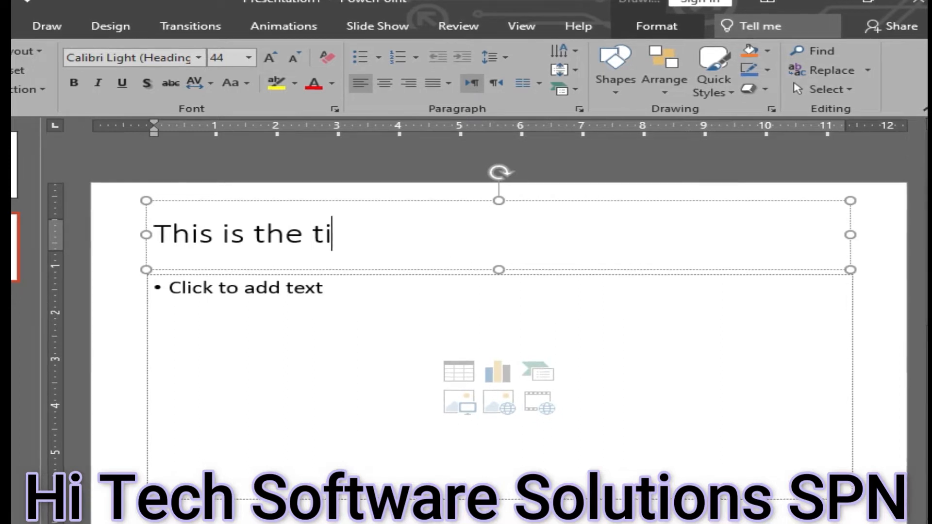
pyautogui.write('le')
pyautogui.press('BackSpace')
pyautogui.press('BackSpace')
pyautogui.press('BackSpace')
pyautogui.write('tle of the o')
pyautogui.press('BackSpace')
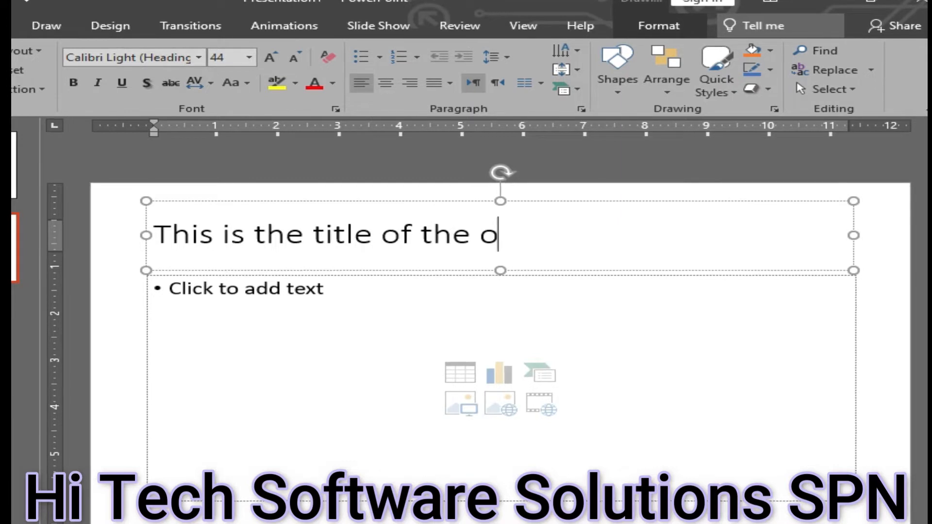
pyautogui.write('present')
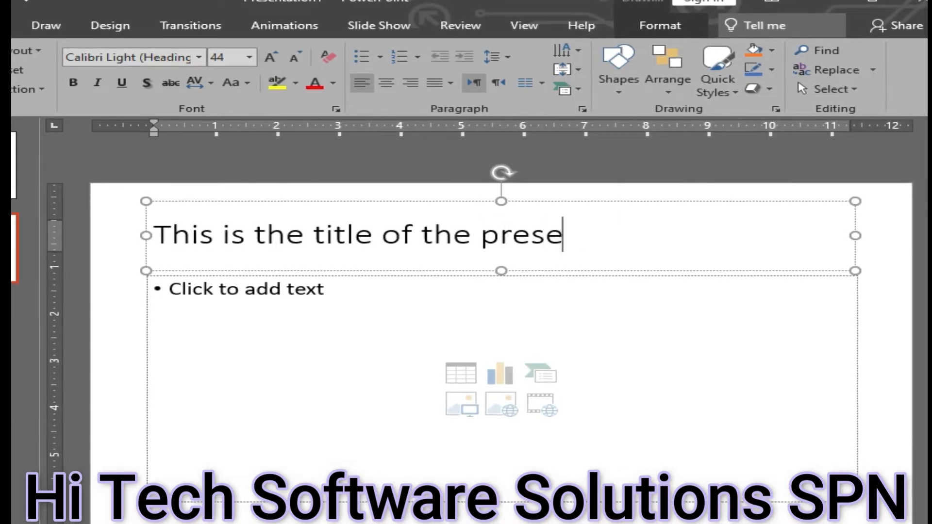
pyautogui.write('aion')
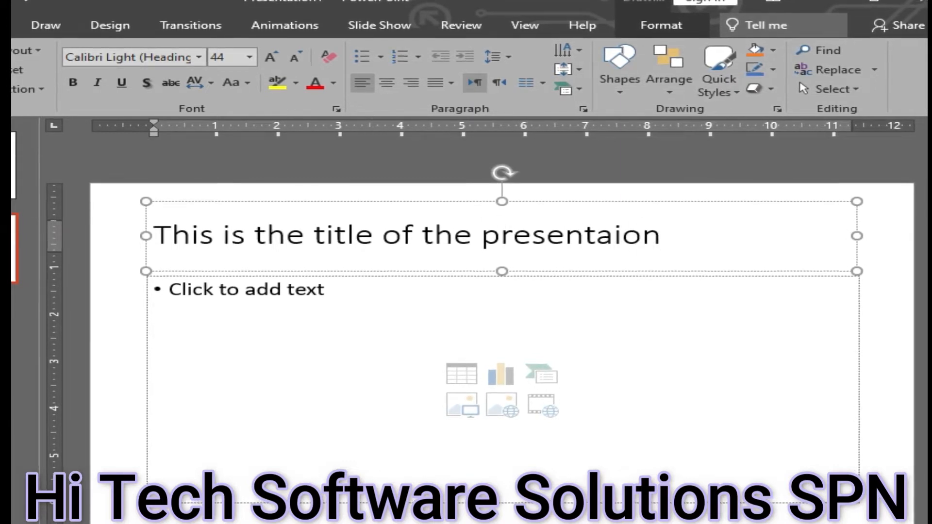
# Correct the misspelled last word of the slide title with the suggested spelling "presentation"
pyautogui.click(485, 306)
pyautogui.click(545, 235)
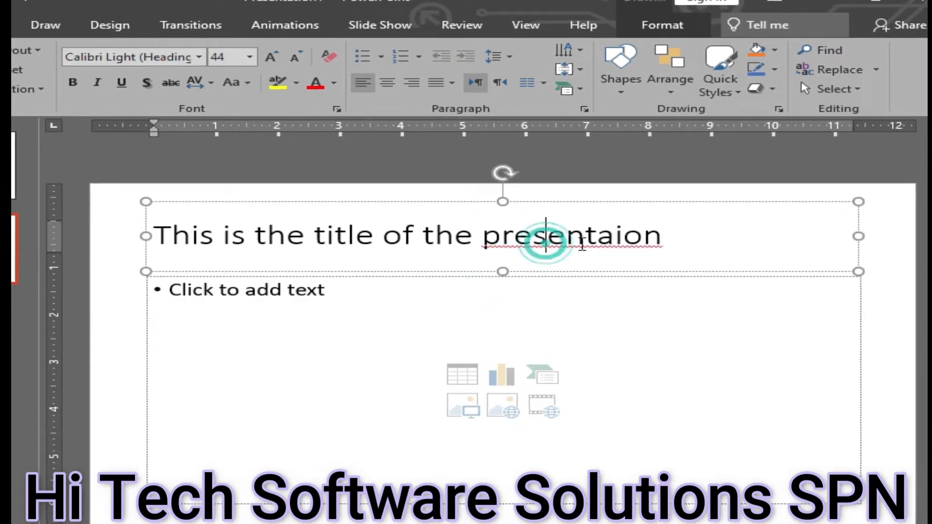
pyautogui.rightClick(539, 240)
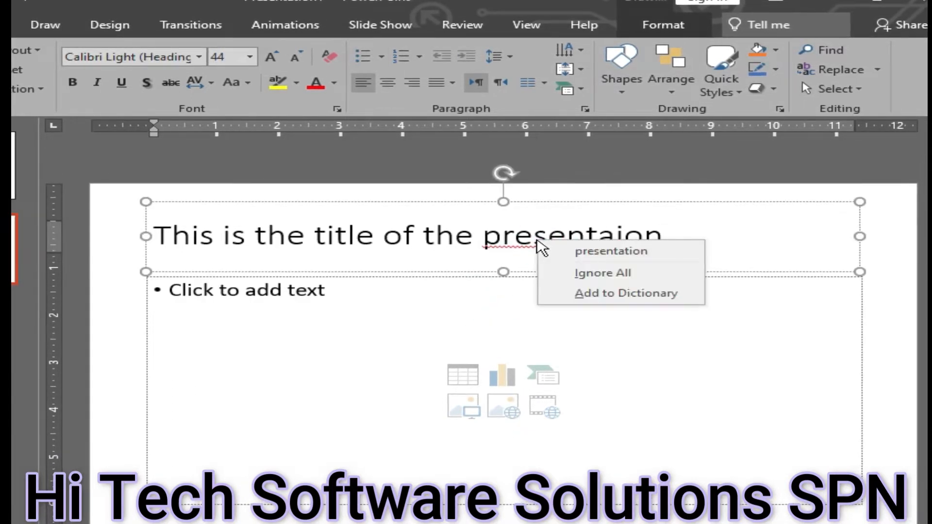
pyautogui.click(590, 252)
# Enlarge the font of the whole slide title to 54 points
pyautogui.moveTo(710, 228); pyautogui.dragTo(182, 262)
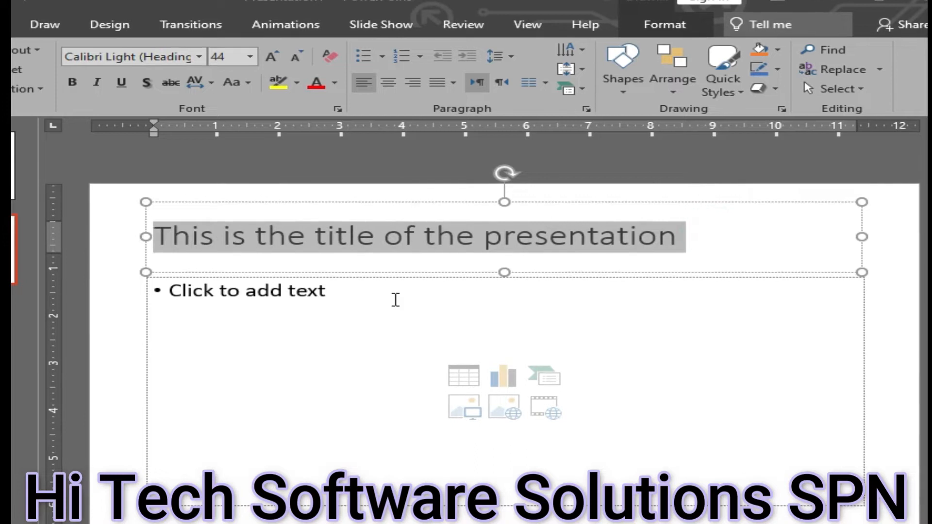
pyautogui.click(273, 56)
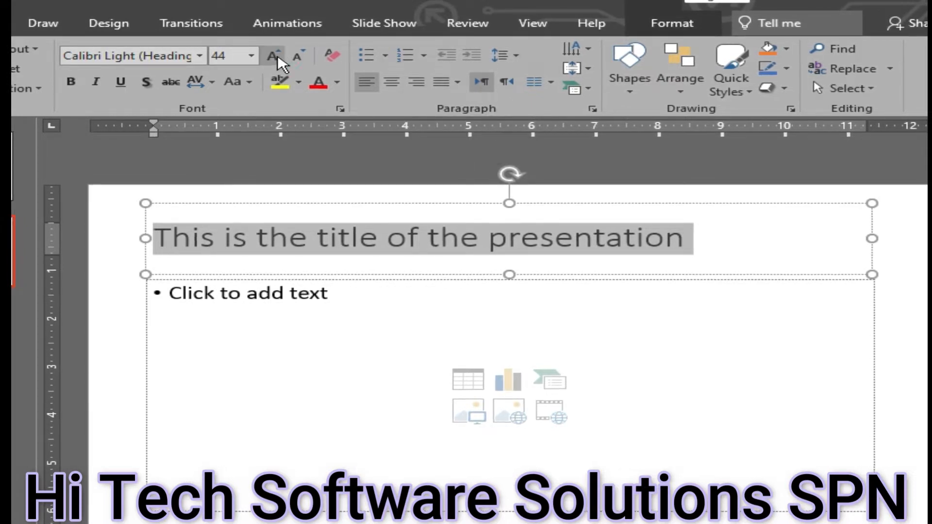
pyautogui.click(274, 58)
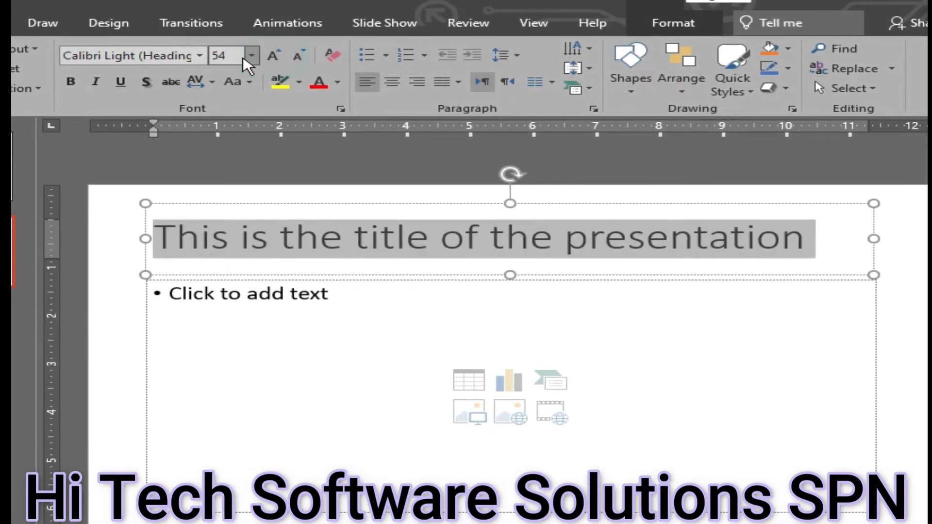
pyautogui.click(275, 57)
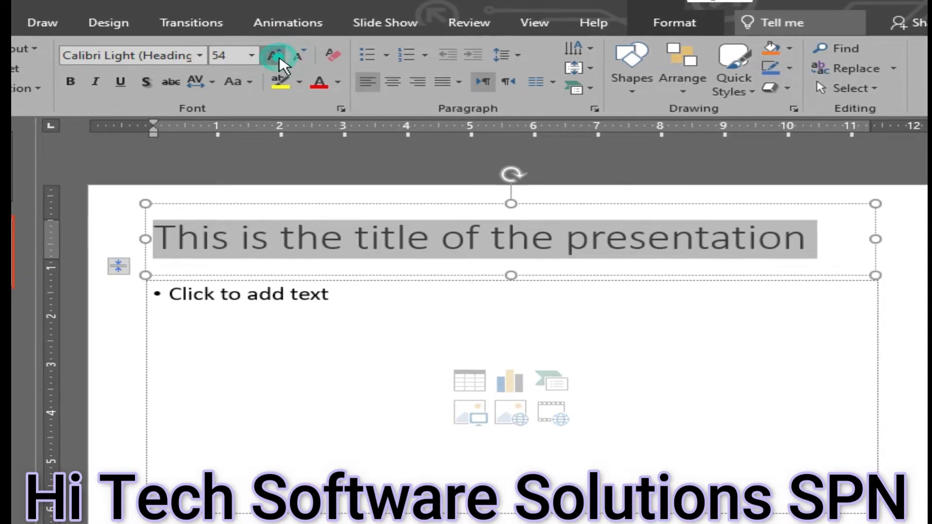
pyautogui.click(279, 58)
pyautogui.click(279, 58)
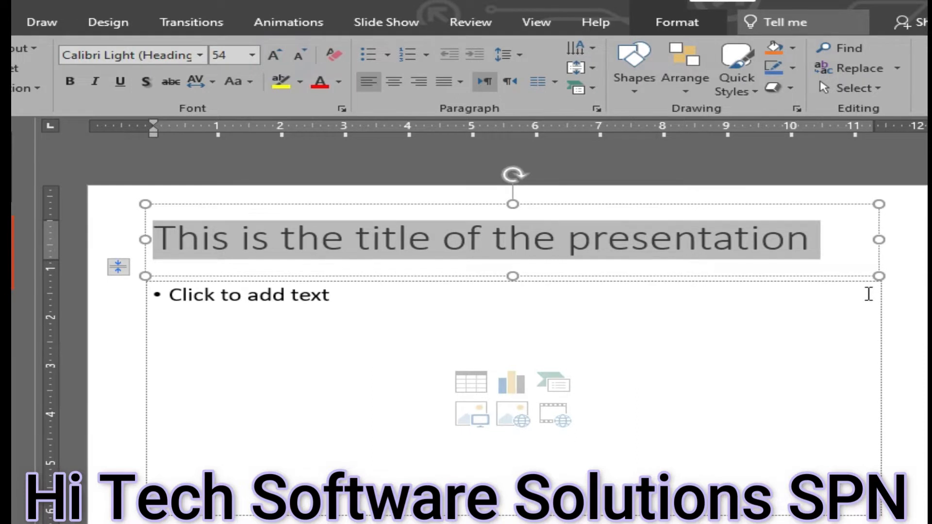
# Stretch the title box down over most of the slide and enlarge the title's font to 149 points
pyautogui.moveTo(882, 276); pyautogui.dragTo(845, 478)
pyautogui.click(274, 55)
pyautogui.click(275, 56)
pyautogui.click(275, 55)
pyautogui.click(275, 56)
pyautogui.click(274, 56)
pyautogui.click(275, 55)
pyautogui.click(275, 56)
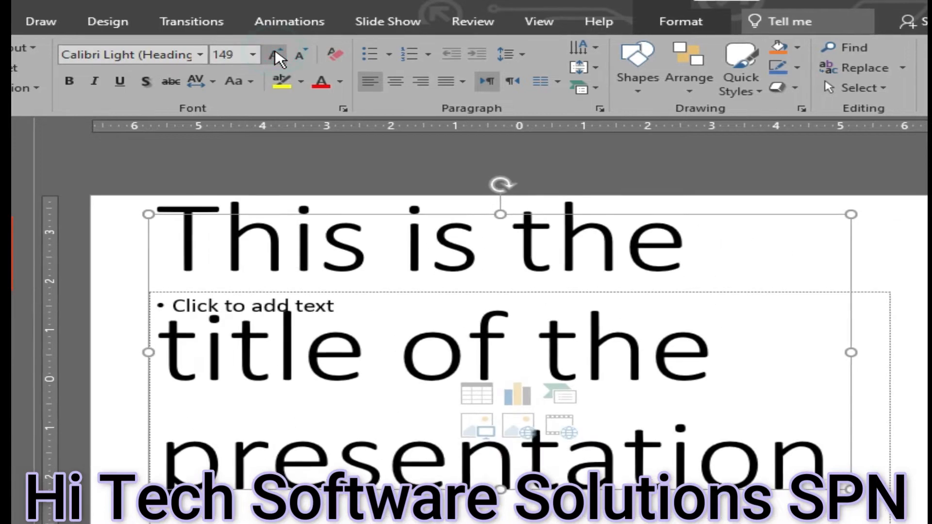
# Reduce the title's font to 48 points and shorten the title box to fit around the single line
pyautogui.click(299, 56)
pyautogui.click(300, 55)
pyautogui.click(299, 56)
pyautogui.click(299, 56)
pyautogui.click(299, 55)
pyautogui.click(299, 55)
pyautogui.click(300, 55)
pyautogui.click(299, 55)
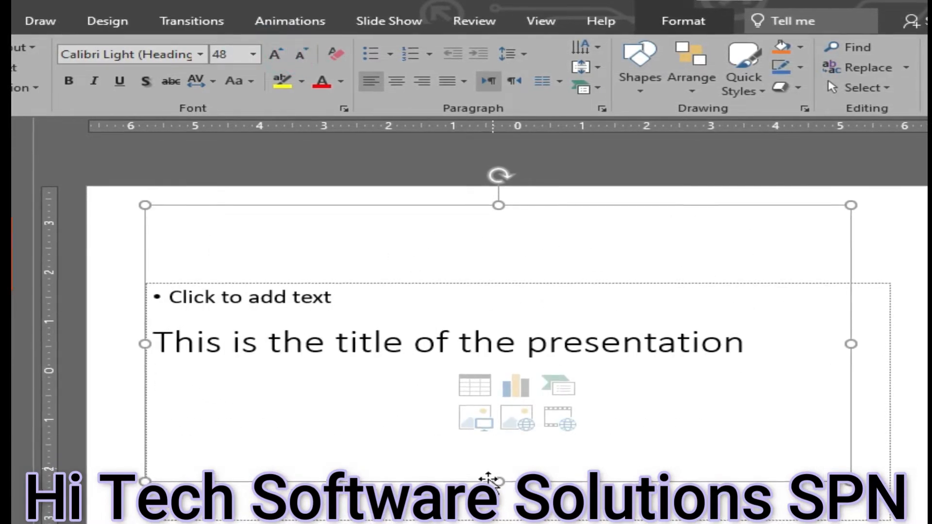
pyautogui.moveTo(499, 482); pyautogui.dragTo(465, 294)
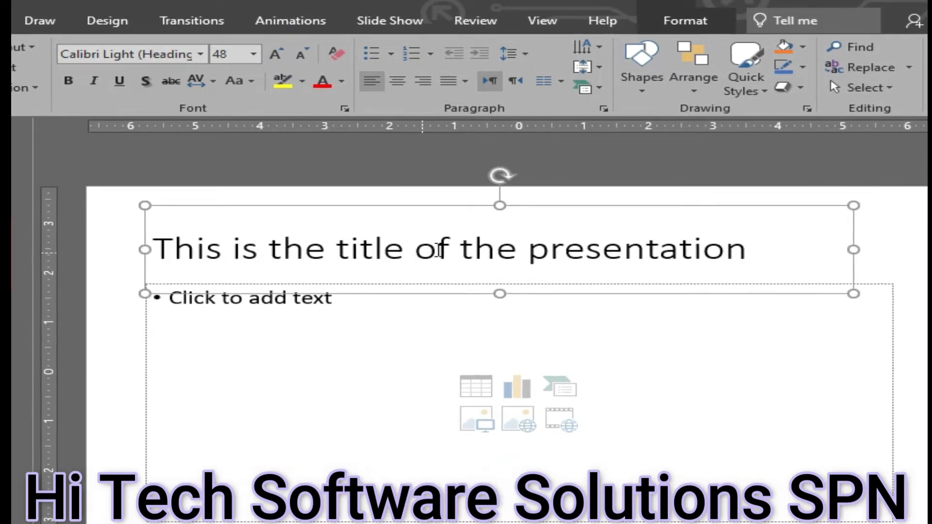
# Reduce only the word "of" in the slide title to 18 points
pyautogui.click(440, 250)
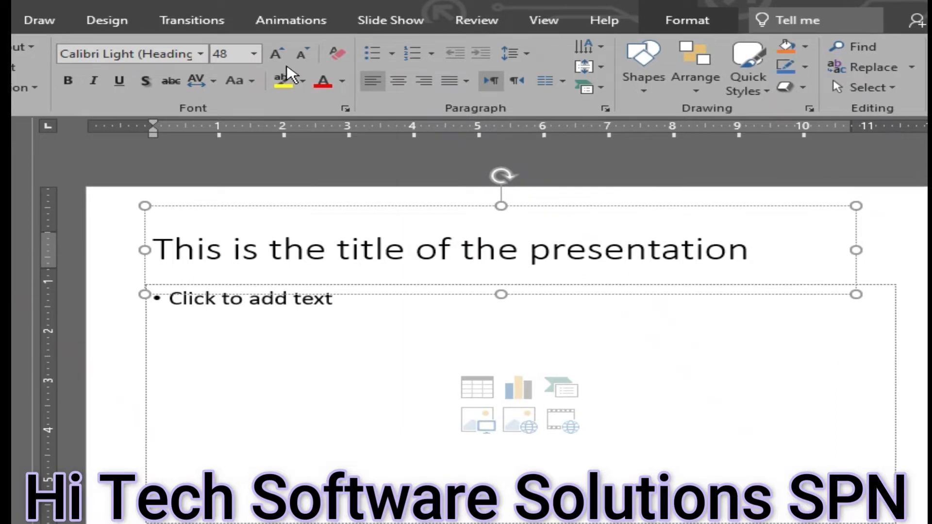
pyautogui.click(300, 55)
pyautogui.click(300, 54)
pyautogui.click(300, 55)
pyautogui.click(300, 55)
pyautogui.click(300, 55)
pyautogui.click(300, 55)
pyautogui.click(300, 55)
pyautogui.click(300, 54)
pyautogui.click(300, 54)
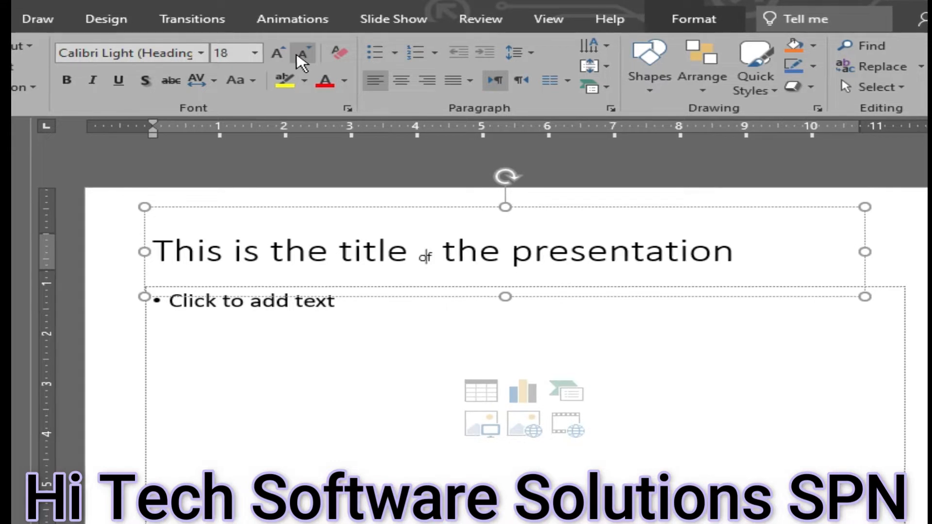
# Bring the word "of" back to 48 points and extend the title box down over most of the slide
pyautogui.hotkey('ctrl', 'shift', '.')
pyautogui.hotkey('ctrl', 'shift', '.')
pyautogui.hotkey('ctrl', 'shift', '.')
pyautogui.hotkey('ctrl', 'shift', '.')
pyautogui.hotkey('ctrl', 'shift', '.')
pyautogui.hotkey('ctrl', 'shift', '.')
pyautogui.moveTo(506, 297); pyautogui.dragTo(506, 490)
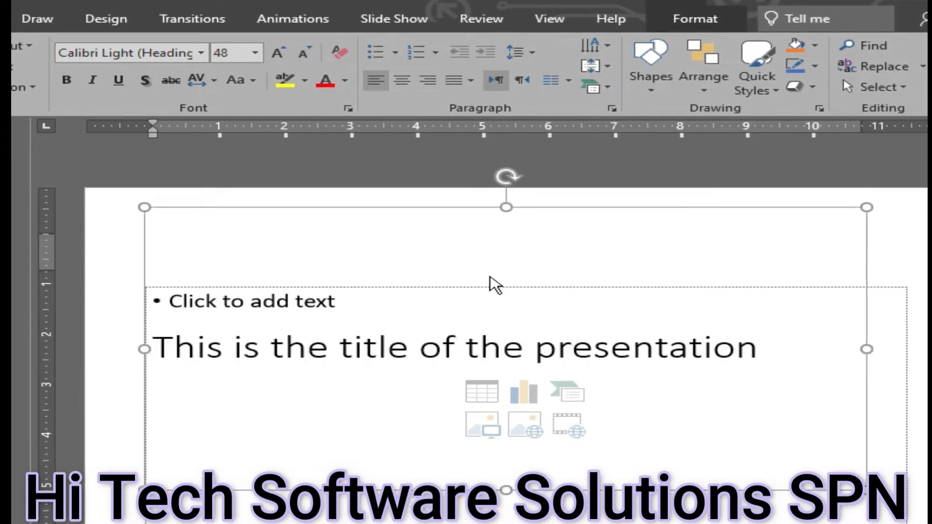
# Enlarge only the word "presentation" in the slide title to 66 points
pyautogui.click(793, 350)
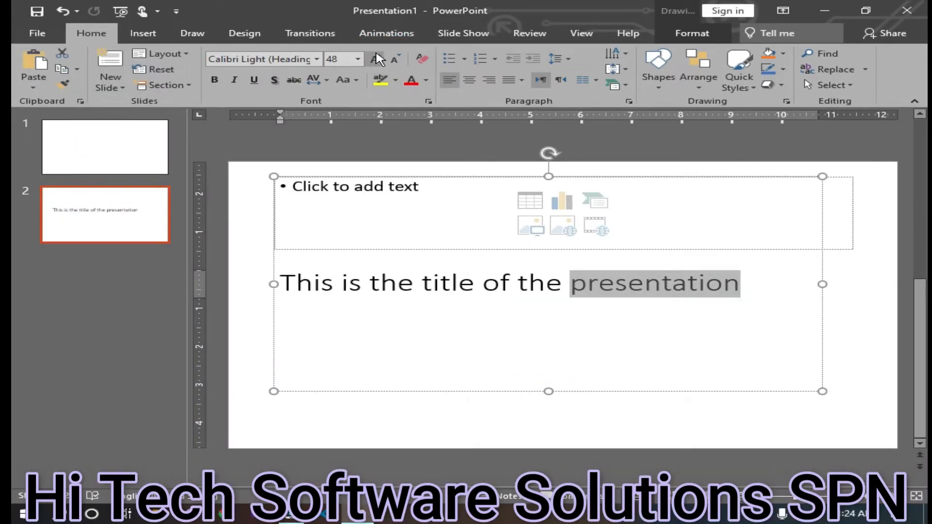
pyautogui.click(377, 60)
pyautogui.click(377, 60)
pyautogui.click(377, 60)
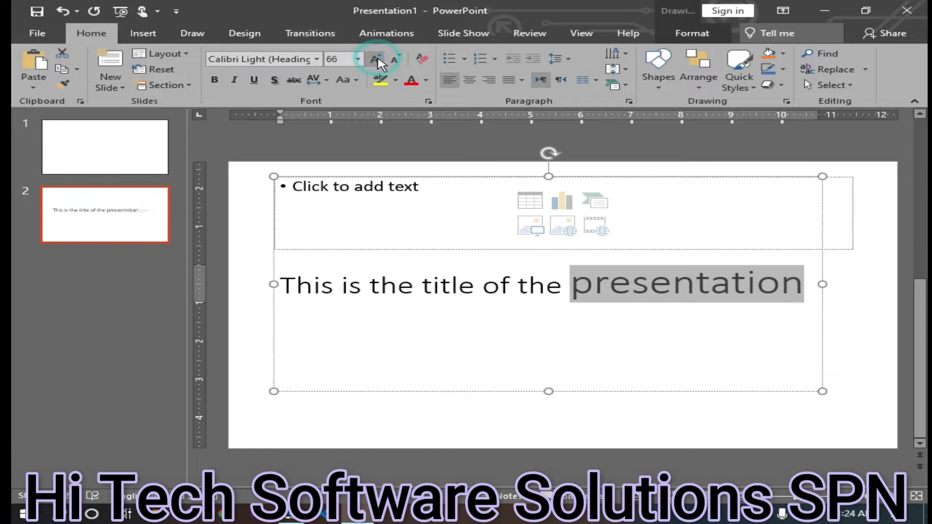
# Reduce the word "presentation" in the slide title to 44 points
pyautogui.click(396, 61)
pyautogui.click(396, 60)
pyautogui.click(396, 60)
pyautogui.click(395, 60)
pyautogui.click(396, 60)
pyautogui.click(395, 60)
pyautogui.click(396, 60)
pyautogui.click(380, 60)
pyautogui.click(379, 60)
pyautogui.click(380, 60)
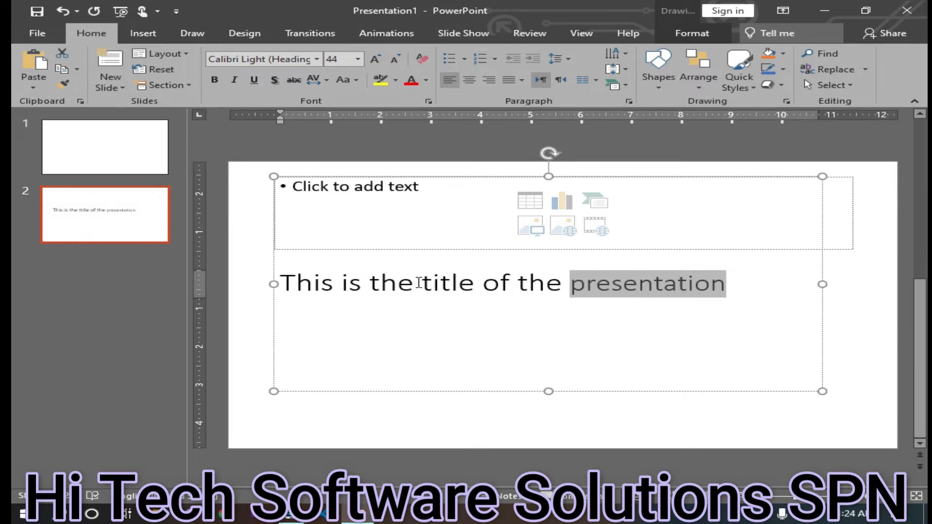
# Highlight the words "the title" in the slide title in yellow
pyautogui.moveTo(417, 283); pyautogui.dragTo(454, 284)
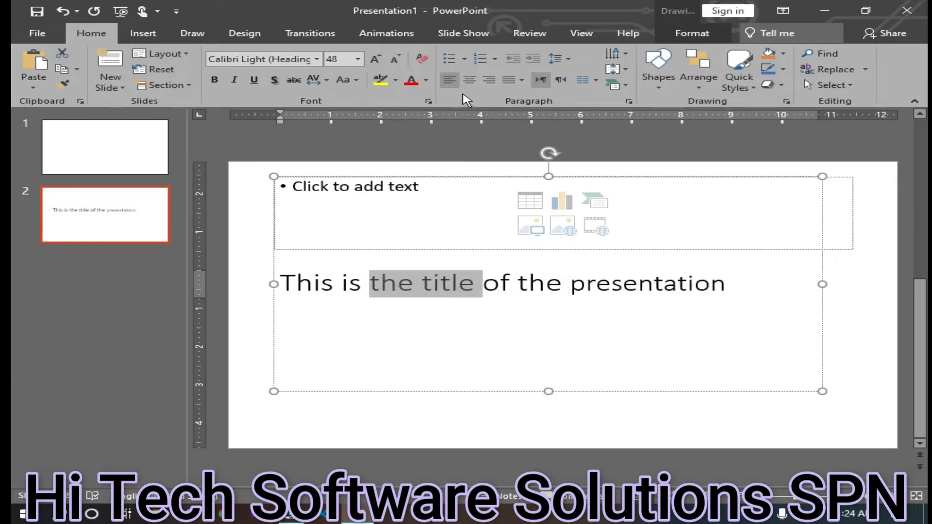
pyautogui.click(381, 80)
pyautogui.click(521, 374)
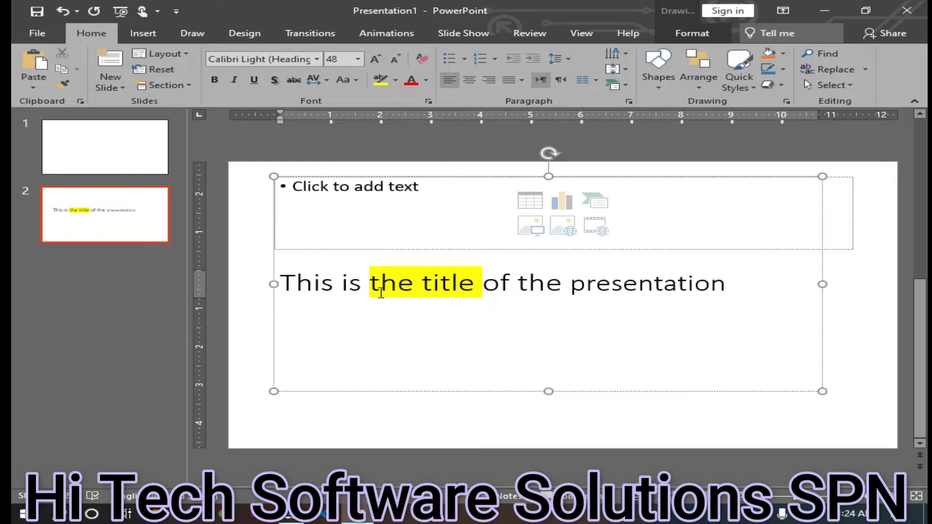
pyautogui.click(481, 346)
pyautogui.click(396, 81)
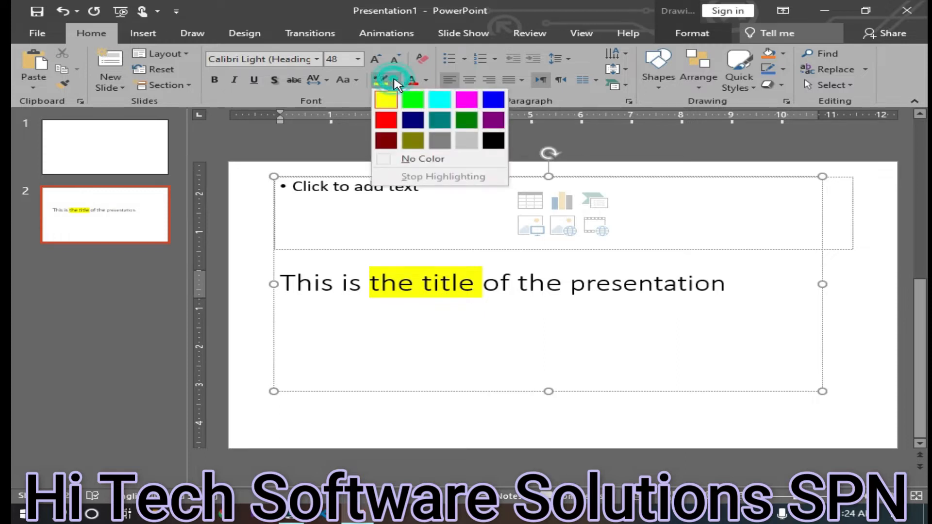
pyautogui.moveTo(483, 283); pyautogui.dragTo(465, 294)
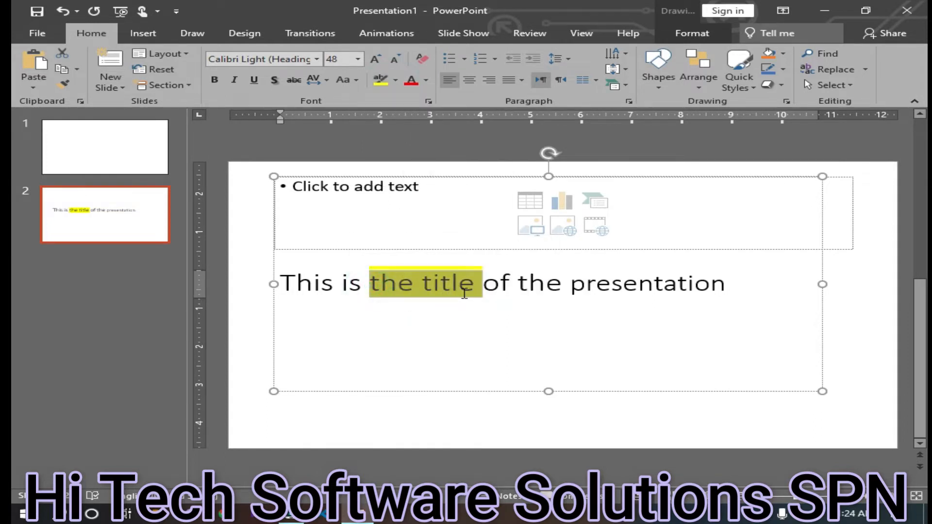
pyautogui.click(396, 81)
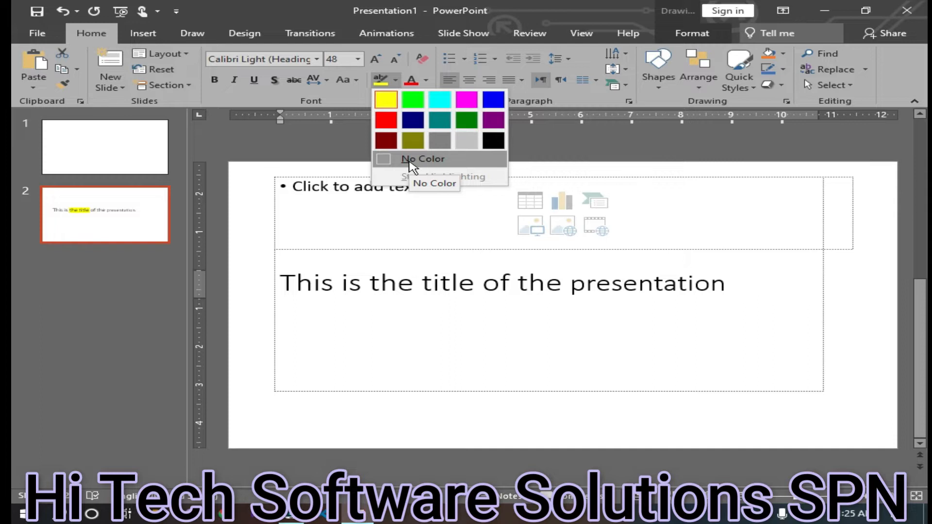
pyautogui.click(553, 377)
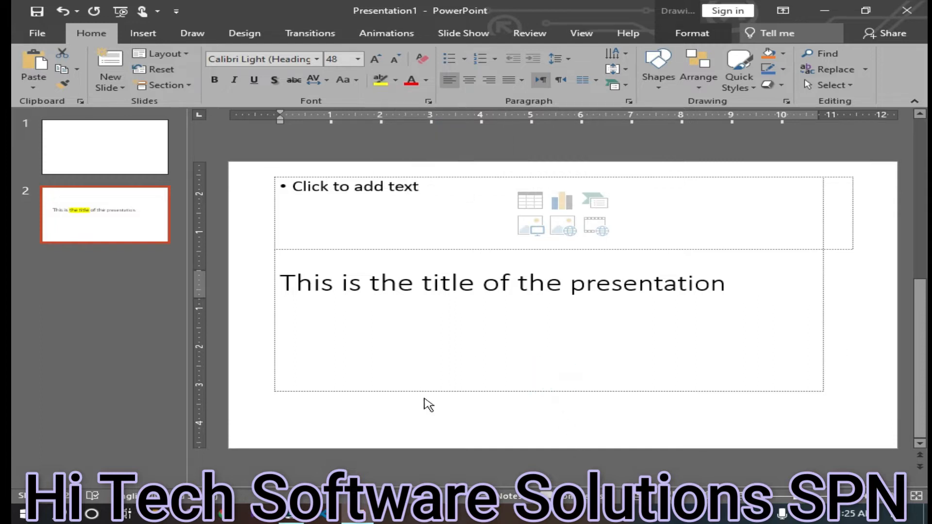
pyautogui.click(456, 364)
# Remove the yellow highlight from the words "the title" by setting it to No Color
pyautogui.moveTo(479, 284); pyautogui.dragTo(342, 284)
pyautogui.click(360, 284)
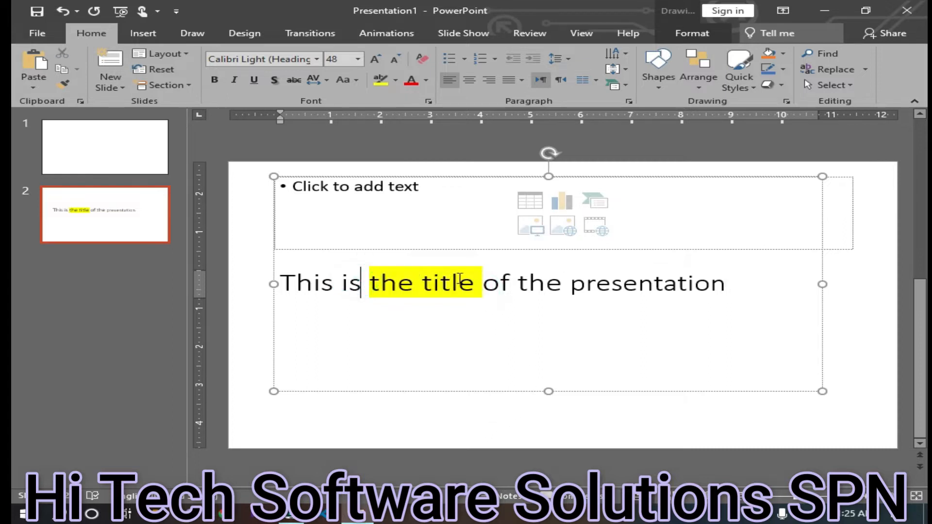
pyautogui.moveTo(485, 287); pyautogui.dragTo(370, 284)
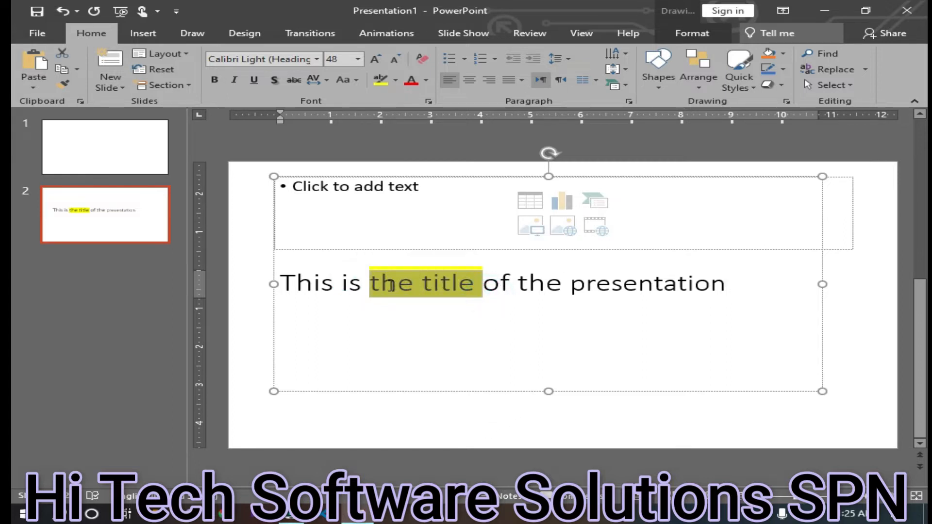
pyautogui.click(398, 80)
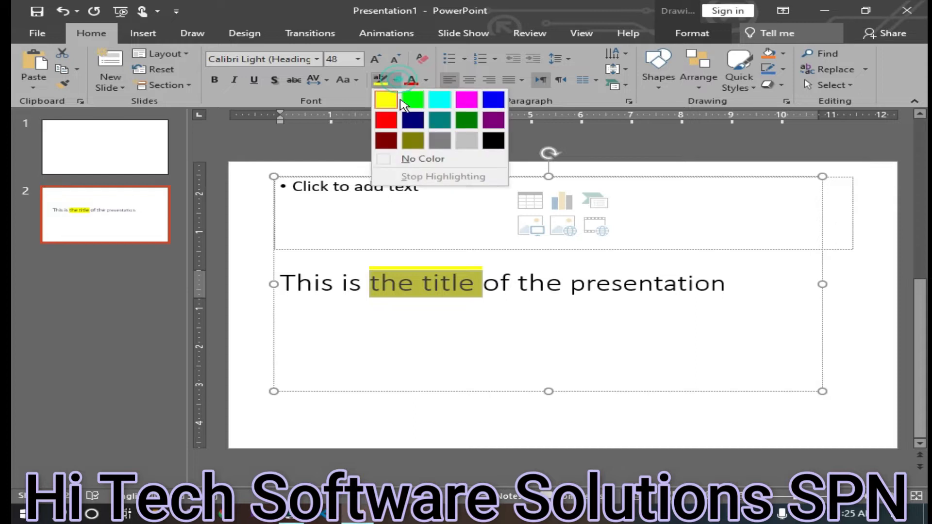
pyautogui.click(446, 164)
pyautogui.click(542, 358)
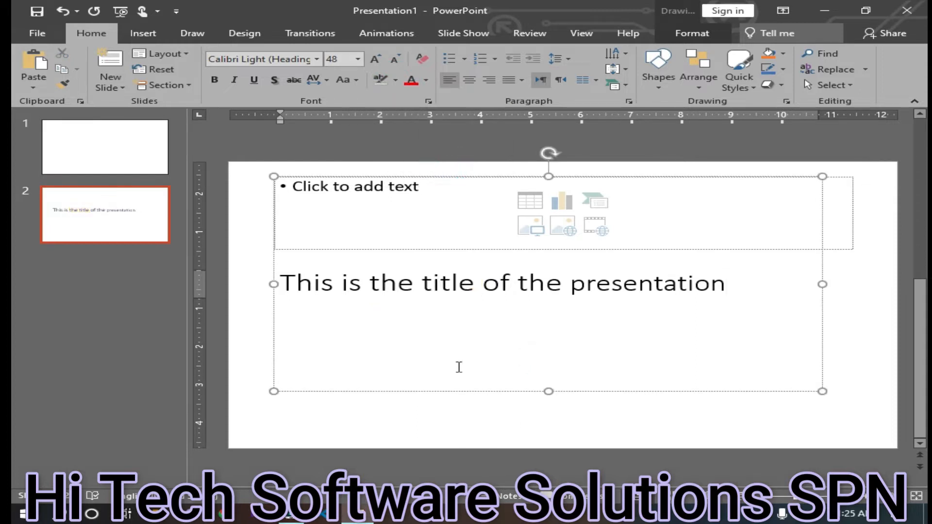
# Highlight "is the title of the presentation" and the letters "h" and "s" of "This" in yellow with the text highlighter
pyautogui.doubleClick(426, 283)
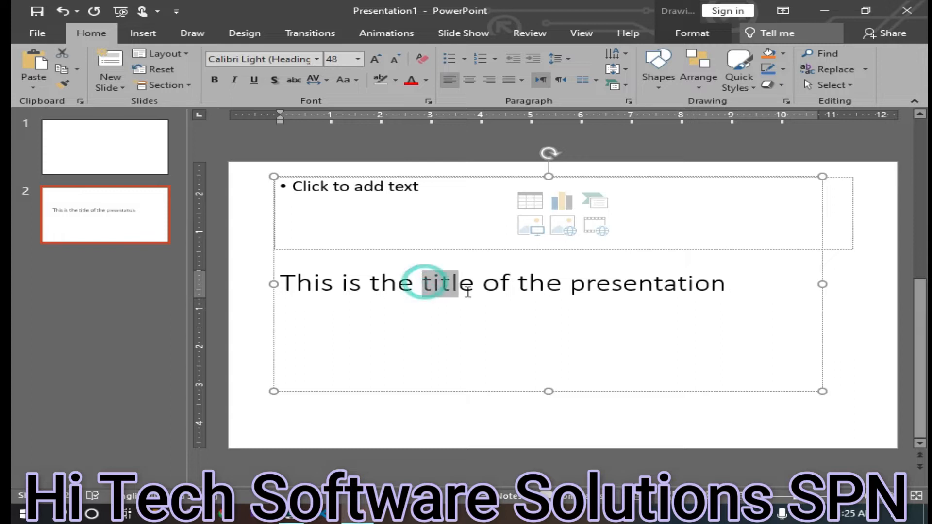
pyautogui.click(380, 79)
pyautogui.click(397, 81)
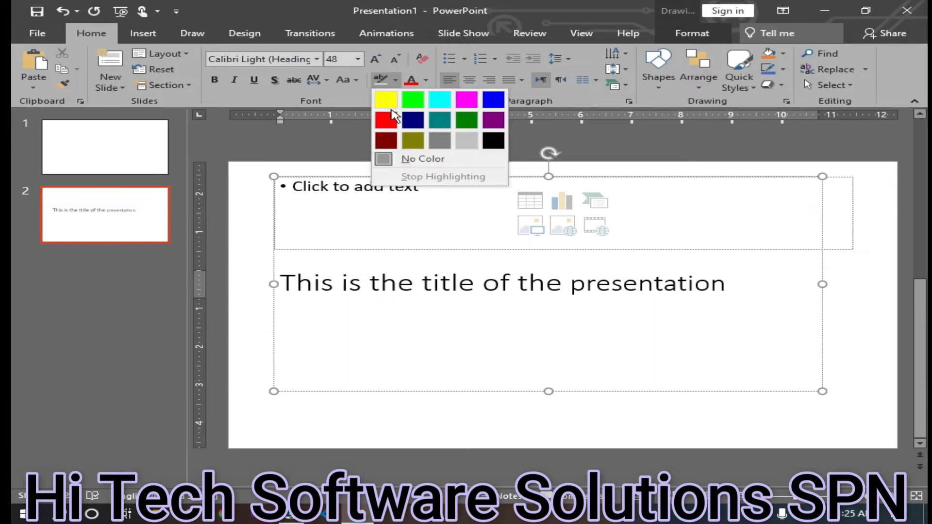
pyautogui.click(386, 100)
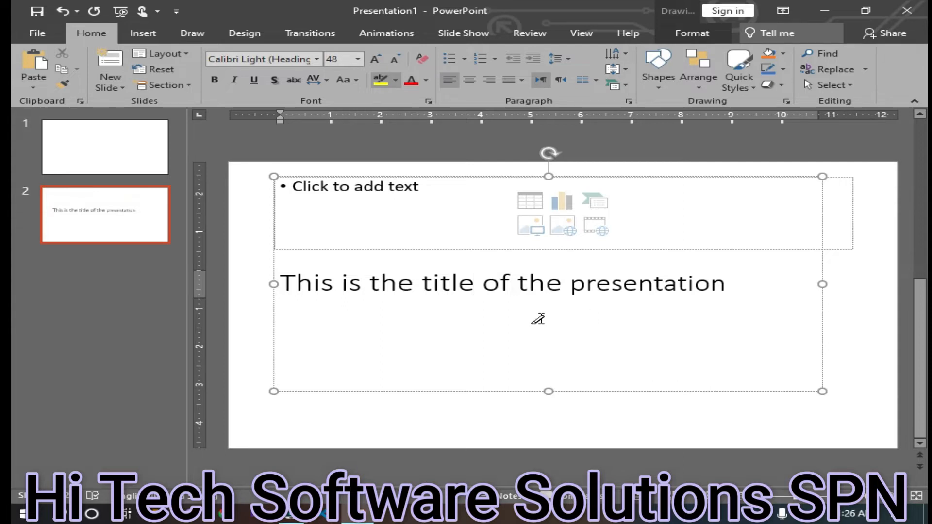
pyautogui.moveTo(724, 283); pyautogui.dragTo(341, 281)
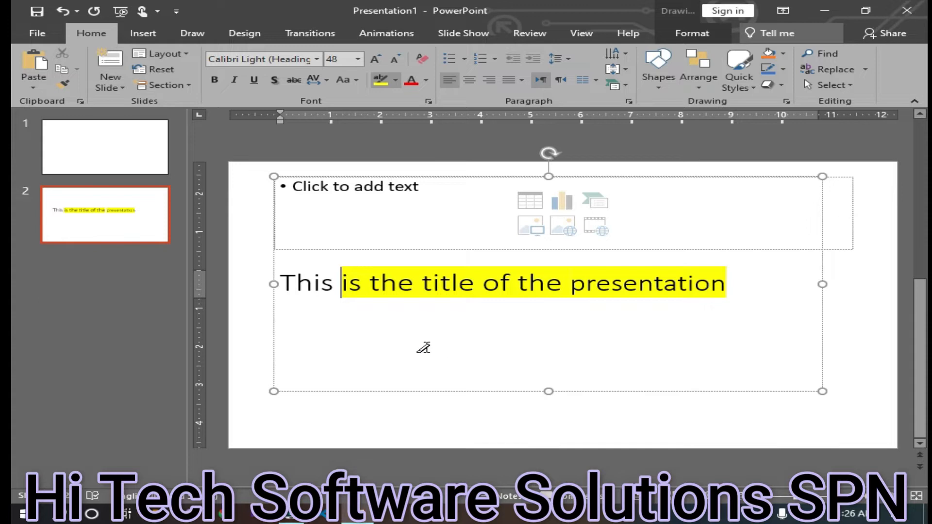
pyautogui.moveTo(306, 286); pyautogui.dragTo(295, 286)
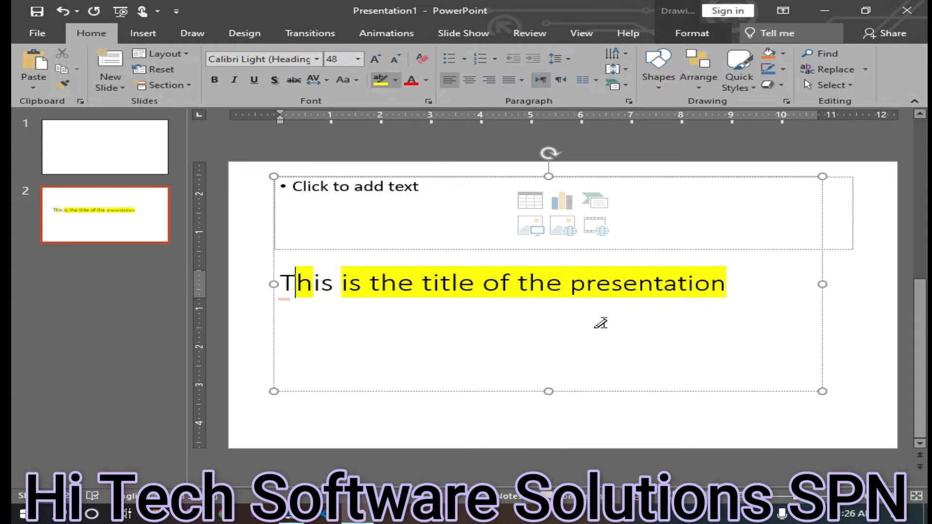
pyautogui.moveTo(320, 286); pyautogui.dragTo(332, 286)
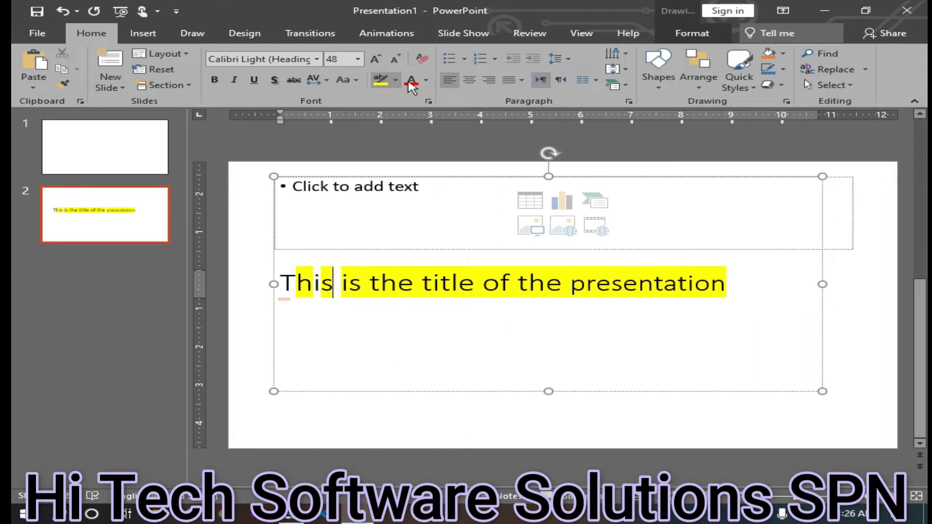
# Remove the yellow highlight from the letters of "This" by applying No Color with the highlighter
pyautogui.click(391, 82)
pyautogui.click(396, 80)
pyautogui.click(406, 158)
pyautogui.click(509, 283)
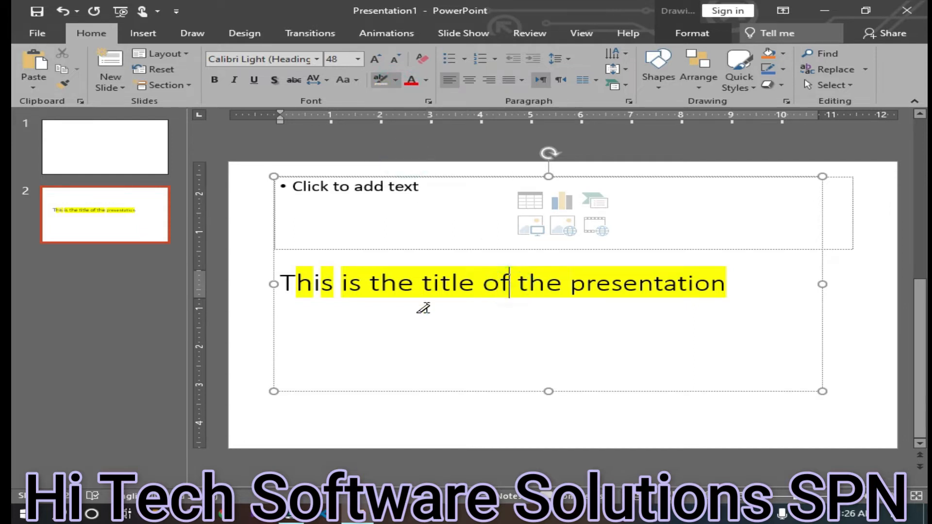
pyautogui.click(384, 83)
pyautogui.click(332, 286)
pyautogui.moveTo(332, 287); pyautogui.dragTo(296, 284)
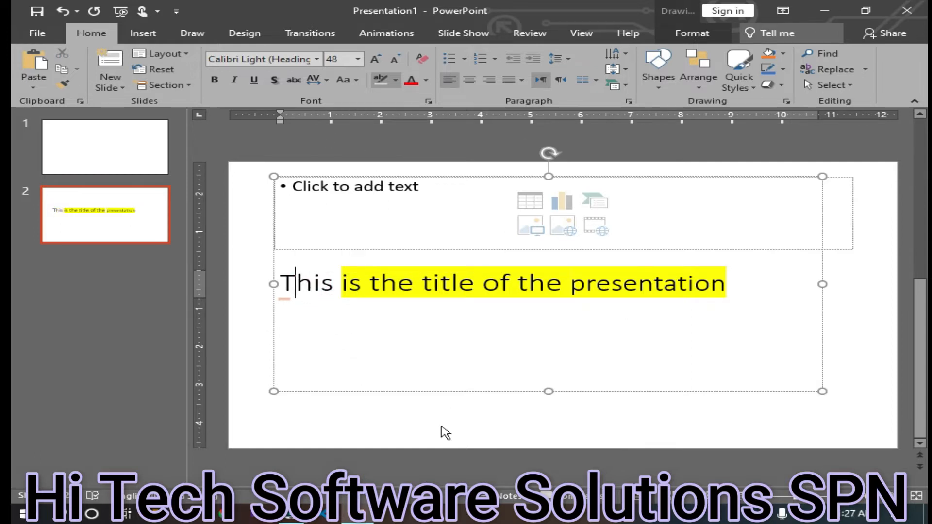
pyautogui.click(430, 440)
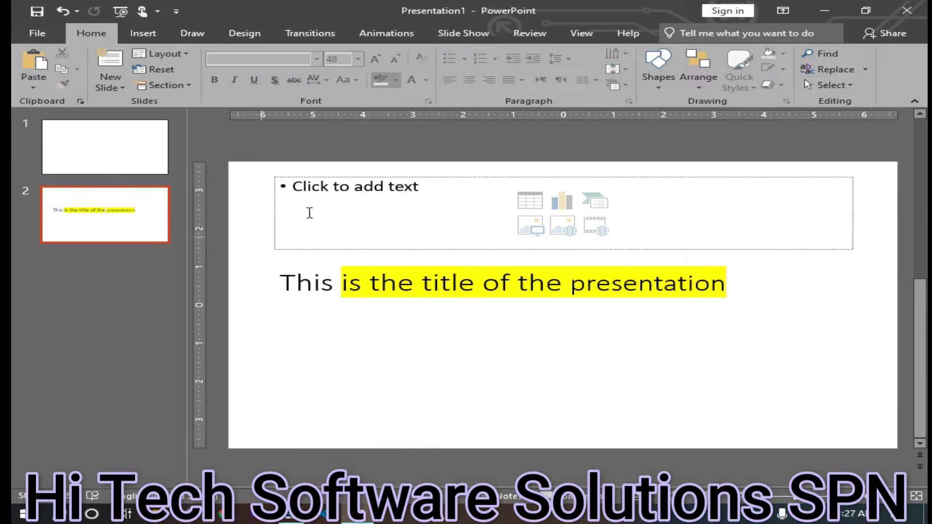
pyautogui.click(310, 281)
pyautogui.click(395, 80)
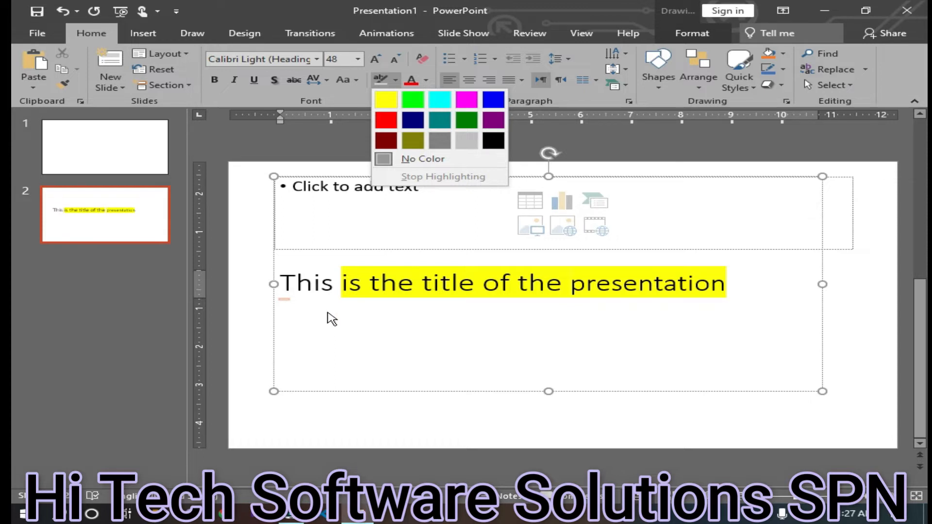
pyautogui.press('Escape')
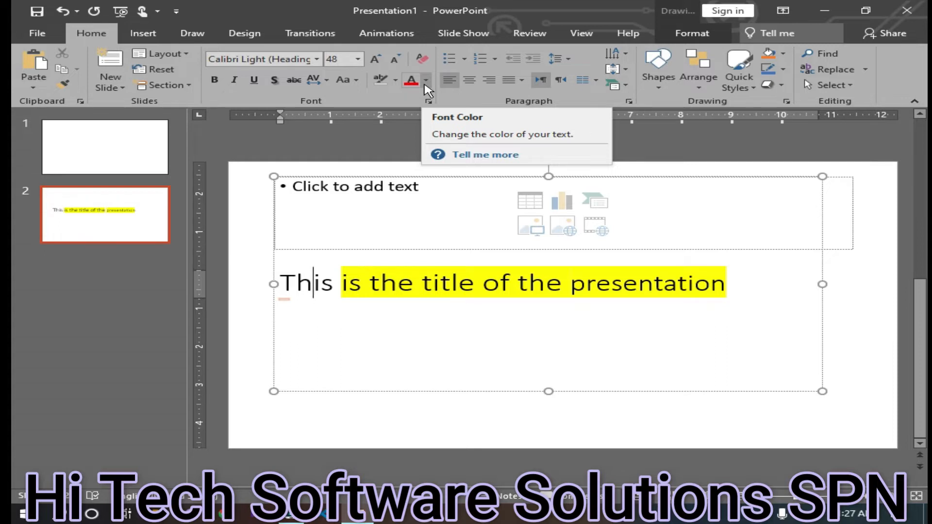
# Change the font colour of the letter "s" in "This" to the standard green
pyautogui.click(306, 283)
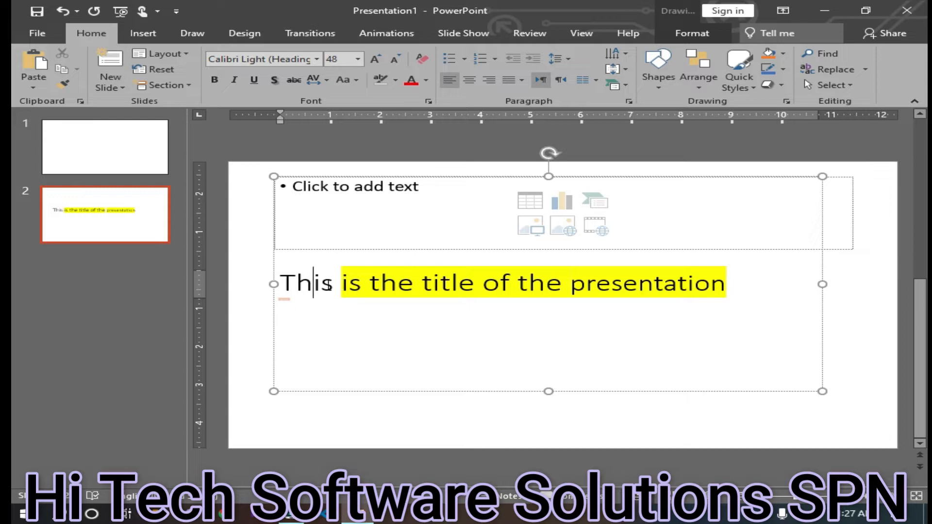
pyautogui.moveTo(334, 286); pyautogui.dragTo(321, 285)
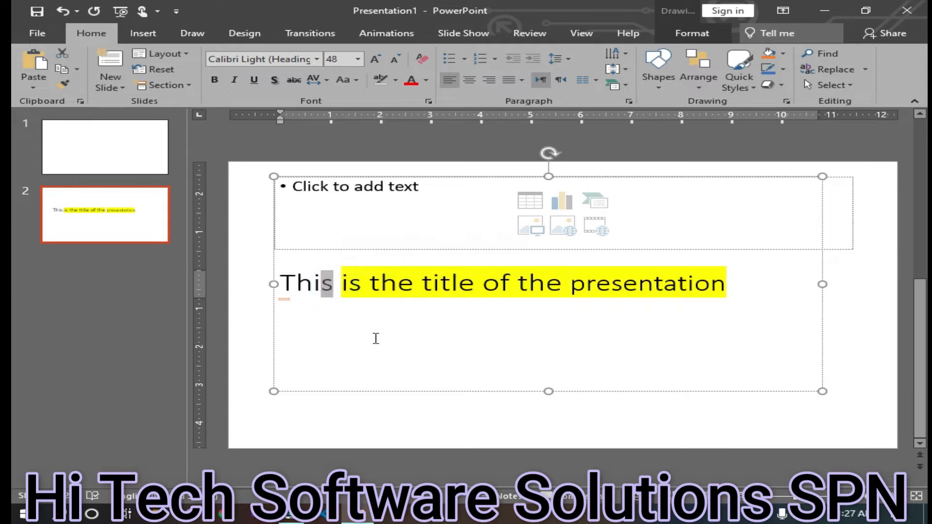
pyautogui.click(426, 82)
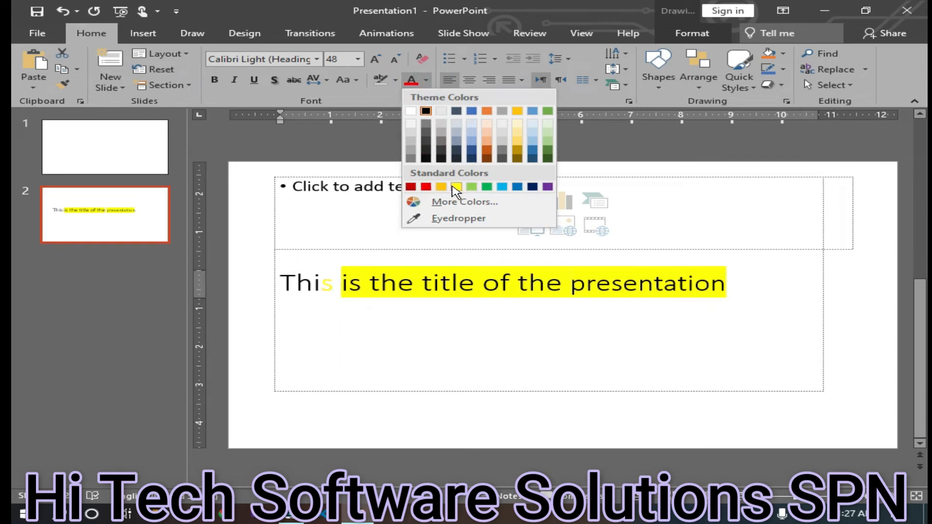
pyautogui.click(487, 187)
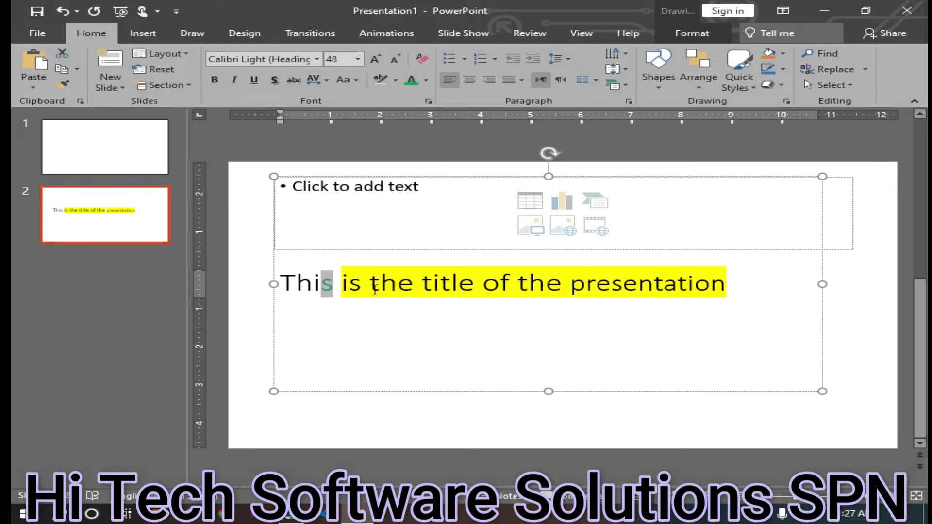
# Change the font colour of the whole slide title to the standard red
pyautogui.moveTo(284, 286); pyautogui.dragTo(797, 260)
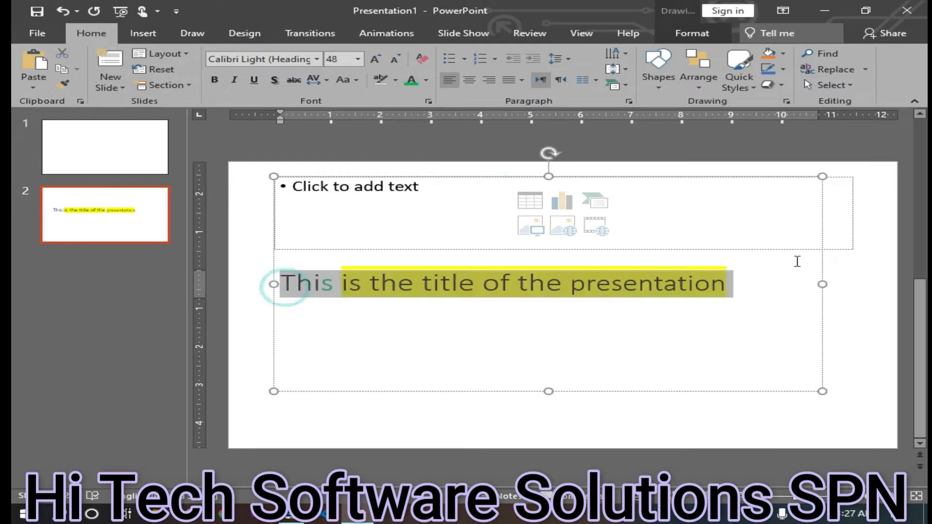
pyautogui.click(427, 81)
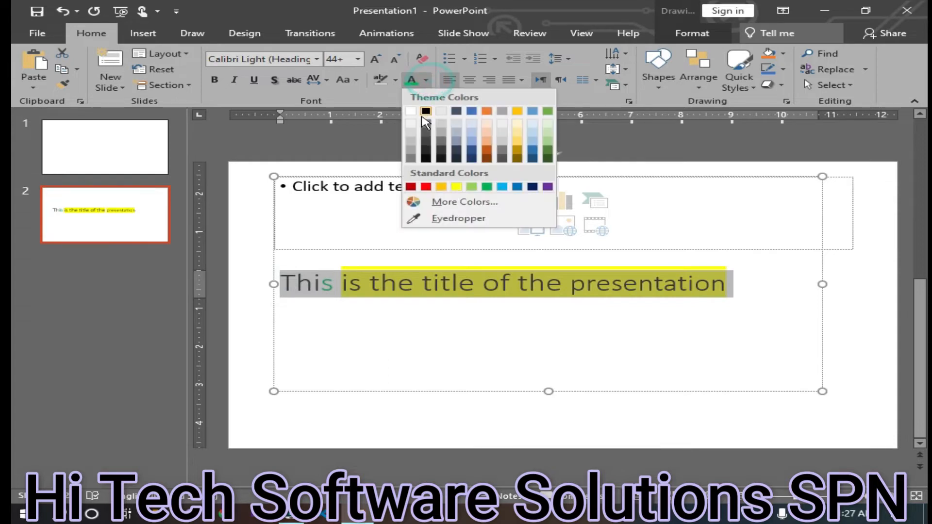
pyautogui.click(425, 187)
pyautogui.click(447, 309)
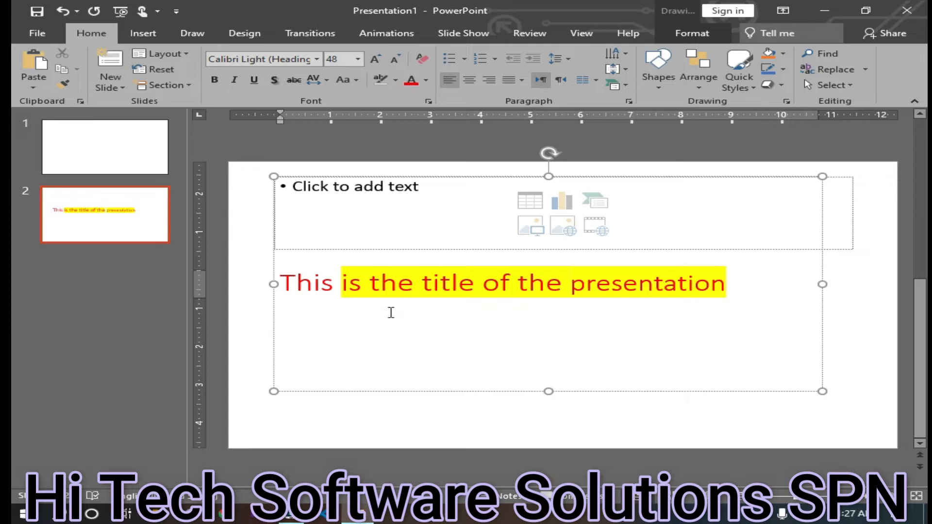
# Change the font colour of "the title of the presentation" to magenta from the More Colors palette
pyautogui.click(426, 80)
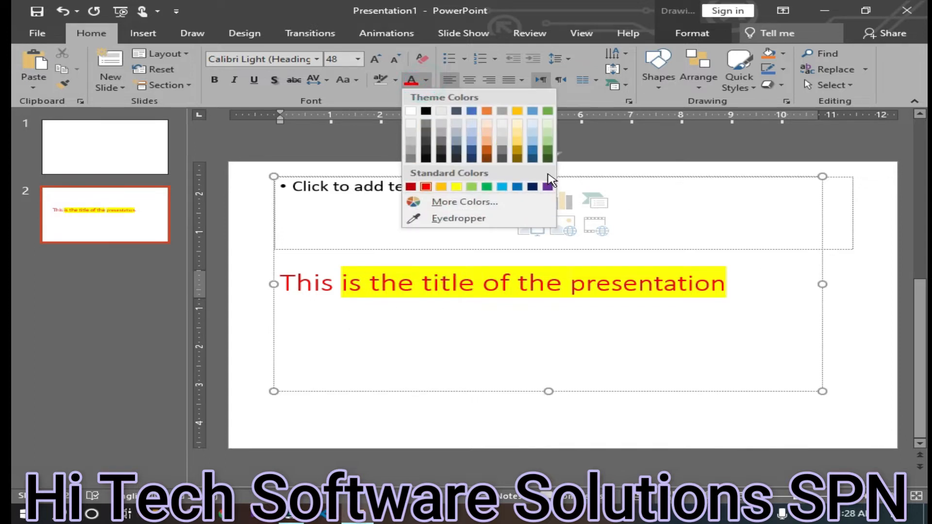
pyautogui.click(733, 281)
pyautogui.moveTo(727, 283); pyautogui.dragTo(371, 282)
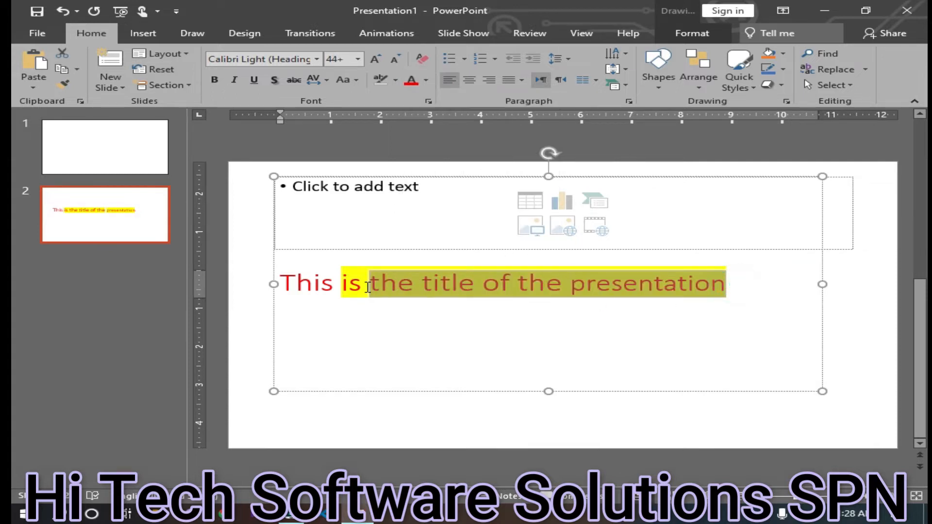
pyautogui.click(426, 80)
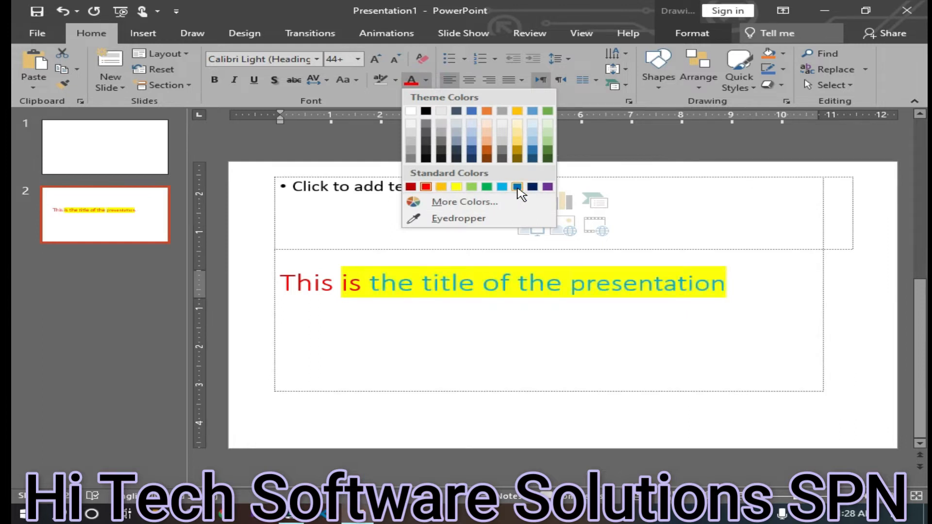
pyautogui.click(432, 204)
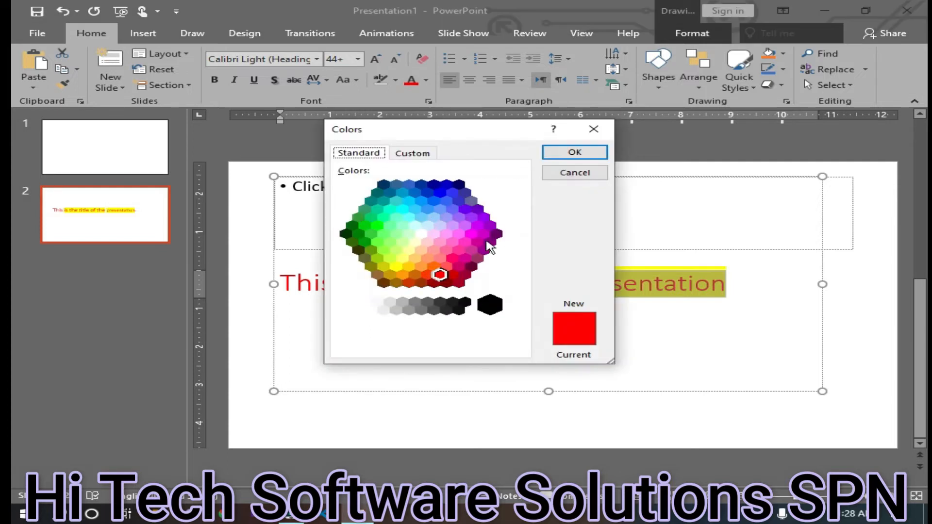
pyautogui.click(464, 235)
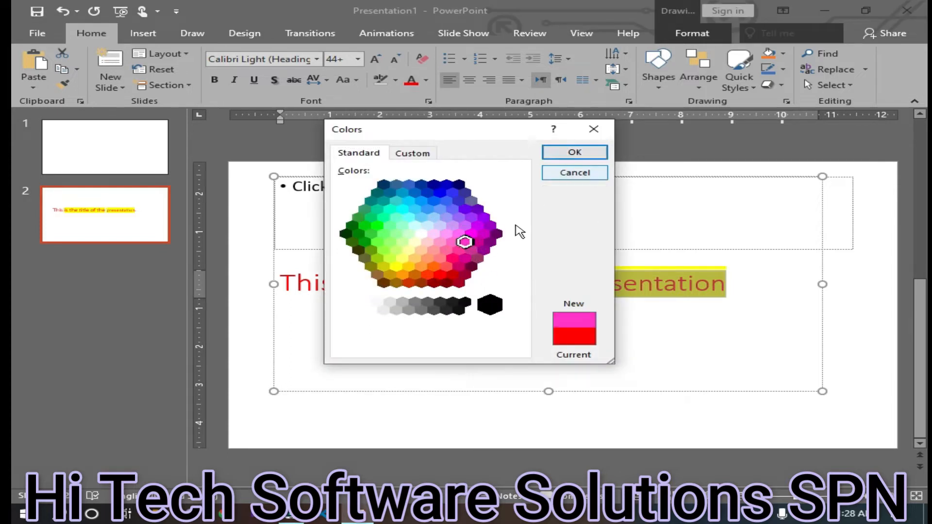
pyautogui.click(471, 234)
pyautogui.click(568, 153)
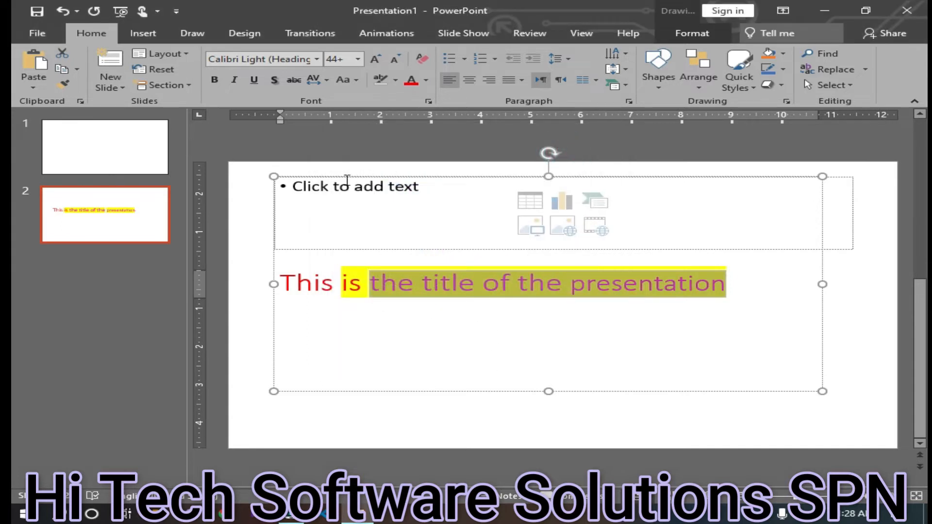
# Recolour "the title of the presentation" yellow by sampling the highlight behind the word "is" with the Eyedropper
pyautogui.click(426, 80)
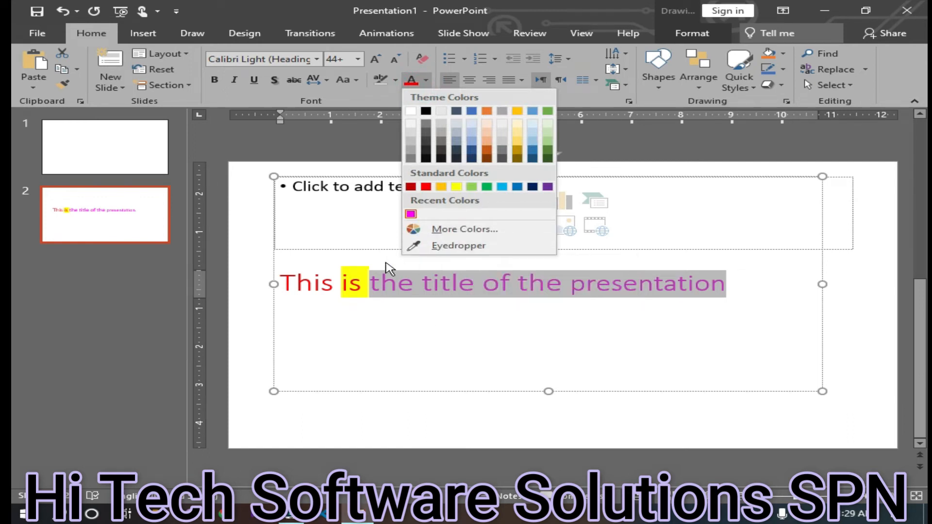
pyautogui.click(459, 246)
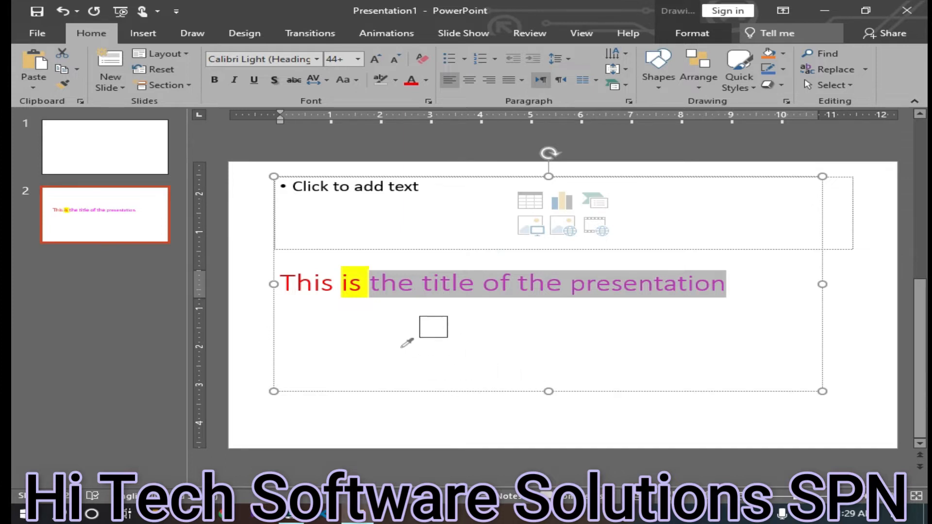
pyautogui.click(364, 271)
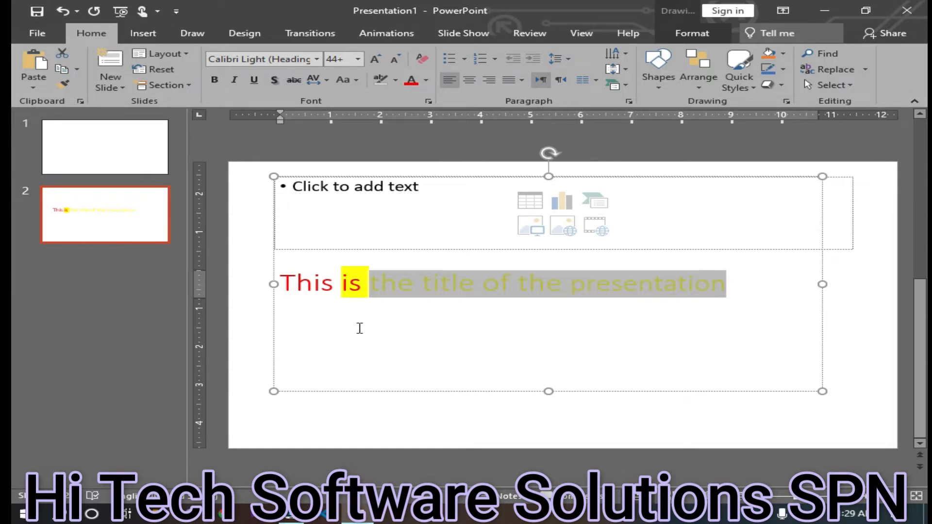
pyautogui.click(555, 311)
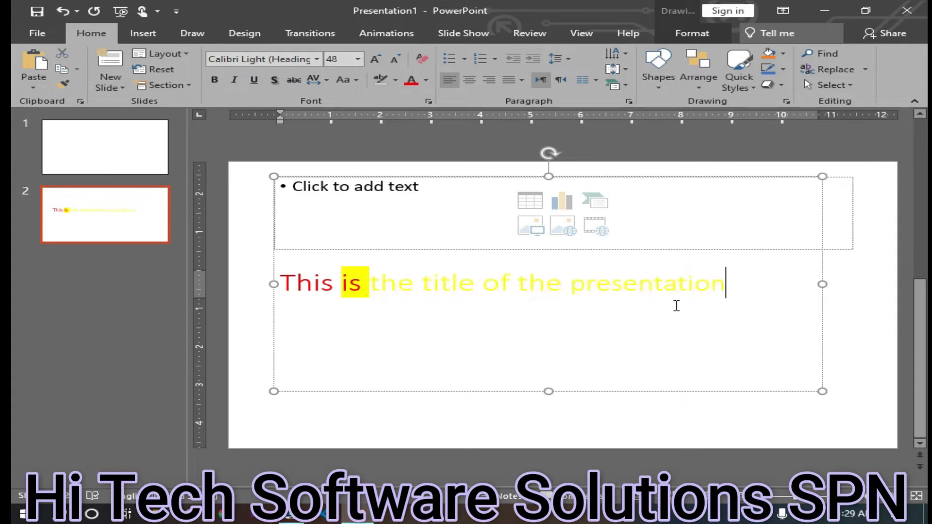
# Recolour "the title of the presentation" red by sampling the letter "T" of "This" with the Eyedropper
pyautogui.moveTo(737, 290); pyautogui.dragTo(404, 297)
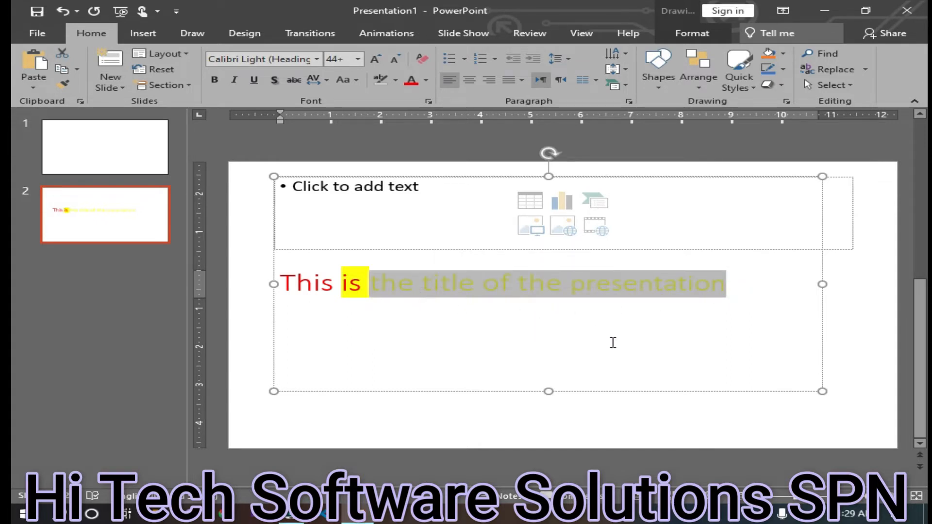
pyautogui.click(426, 80)
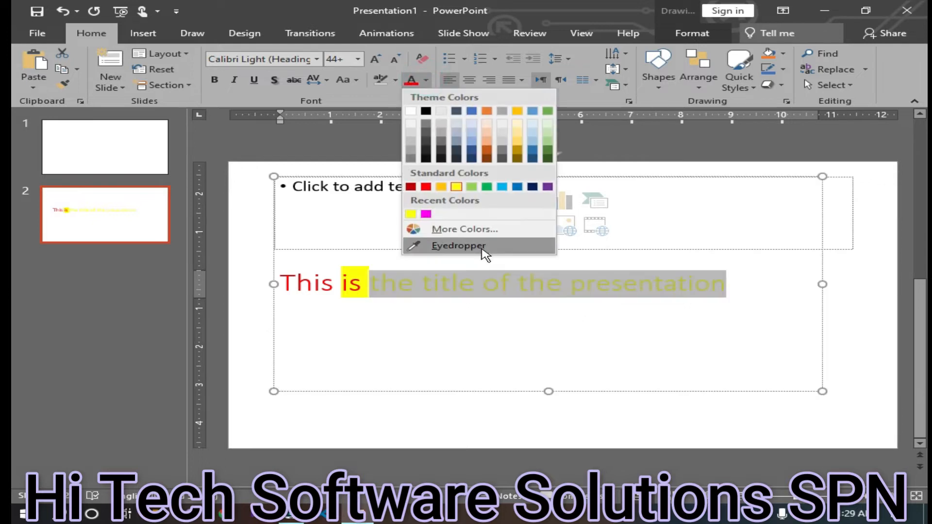
pyautogui.click(458, 247)
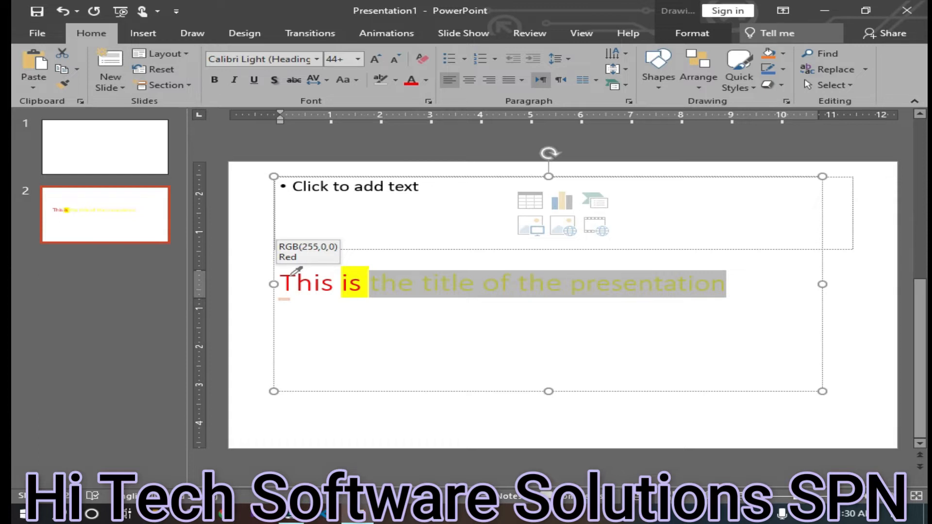
pyautogui.click(292, 275)
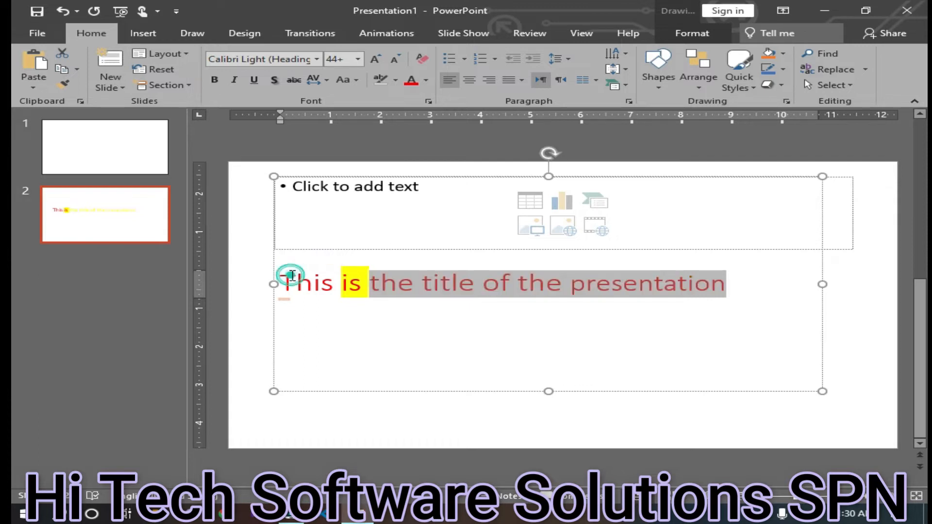
pyautogui.press('Right')
pyautogui.click(483, 343)
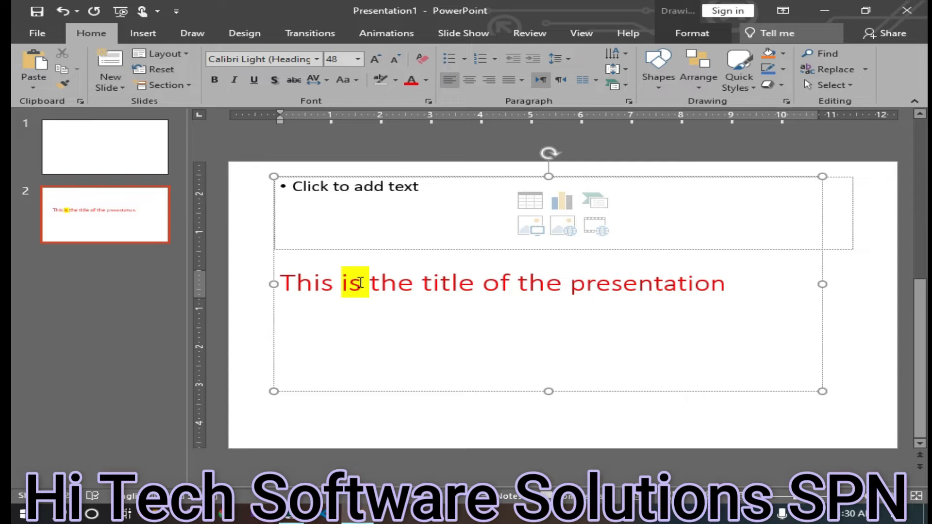
# Change the font colour of the word "is" to white by sampling the slide background with the Eyedropper
pyautogui.moveTo(367, 290); pyautogui.dragTo(342, 286)
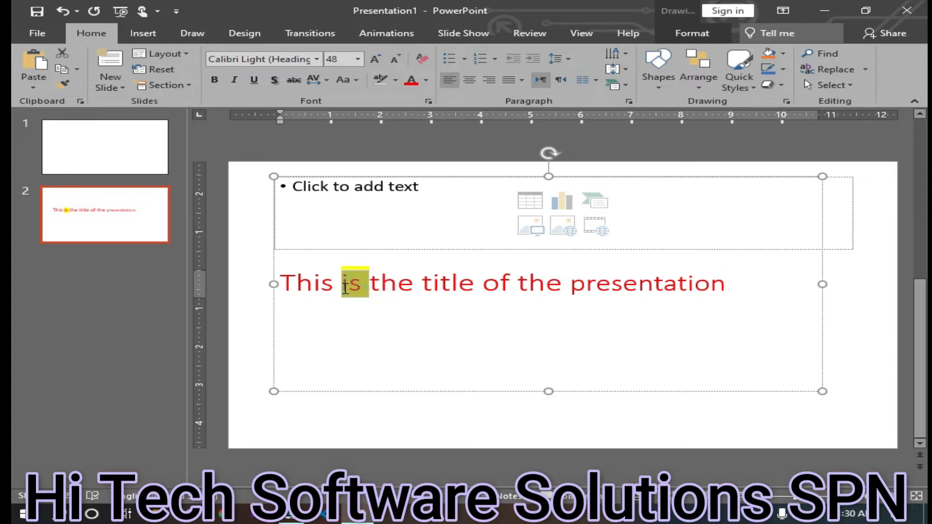
pyautogui.click(425, 80)
pyautogui.click(462, 246)
pyautogui.click(456, 338)
# Recolour the word "is" in the title red by sampling a letter of "presentation" with the Eyedropper
pyautogui.doubleClick(362, 290)
pyautogui.click(426, 81)
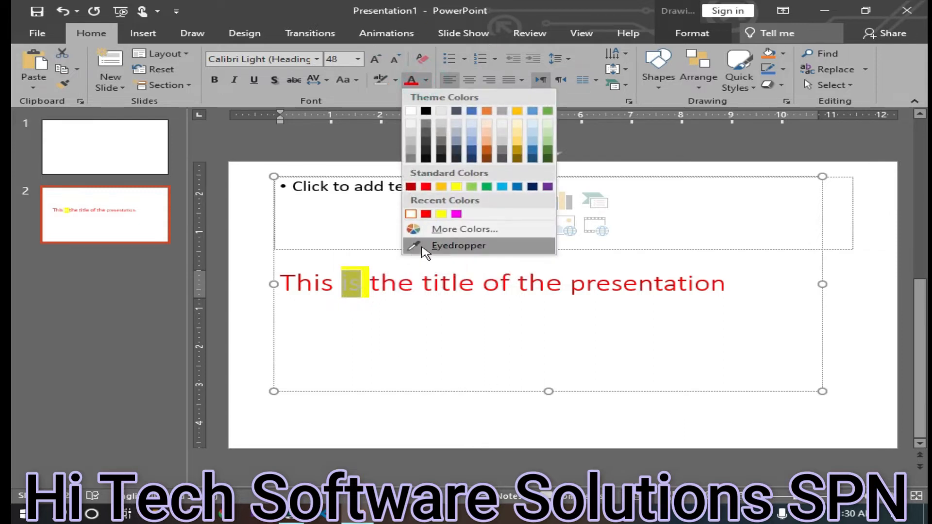
pyautogui.click(416, 247)
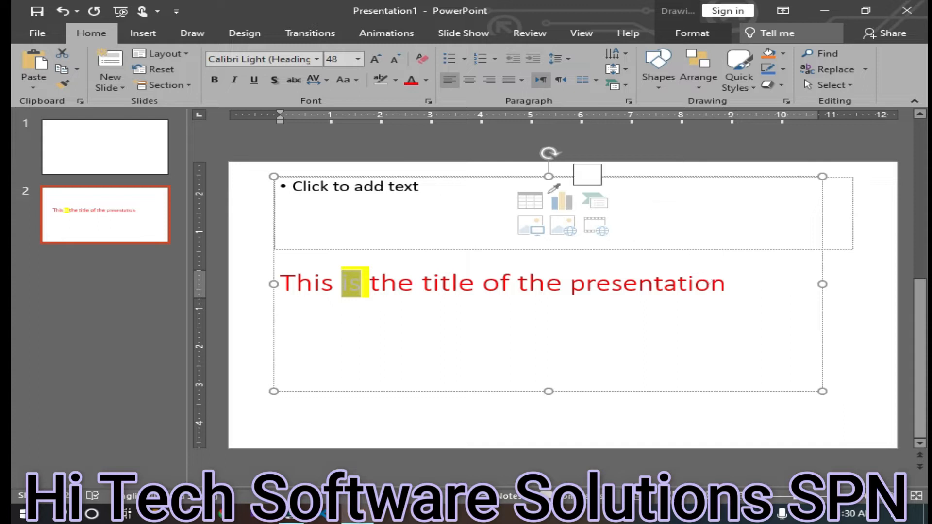
pyautogui.click(427, 81)
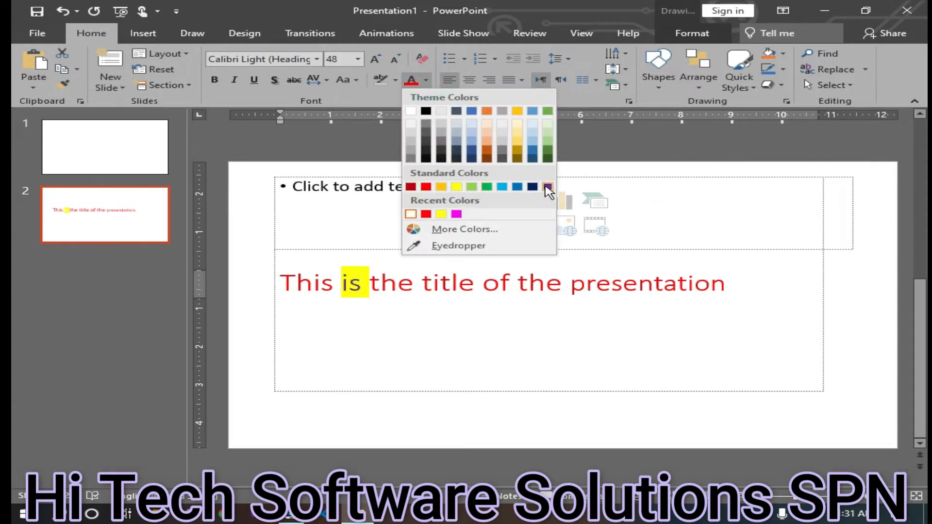
pyautogui.click(498, 248)
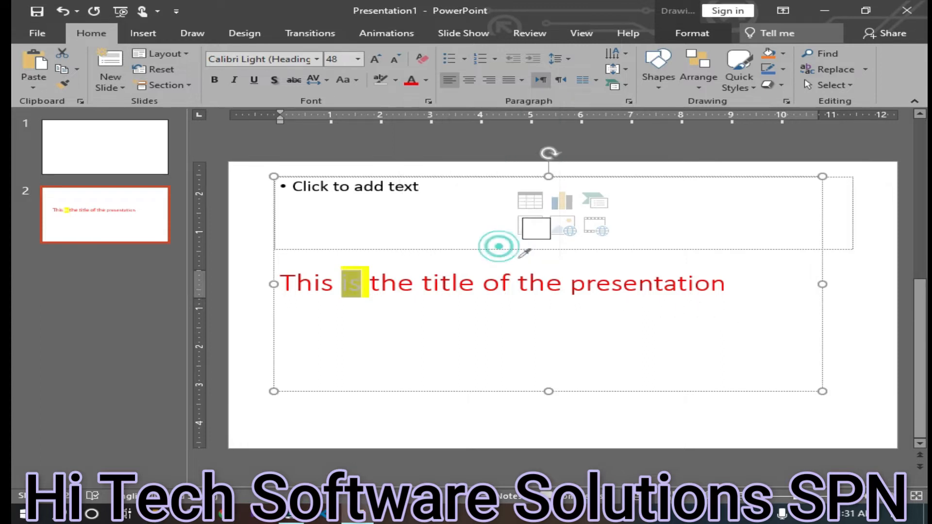
pyautogui.click(644, 280)
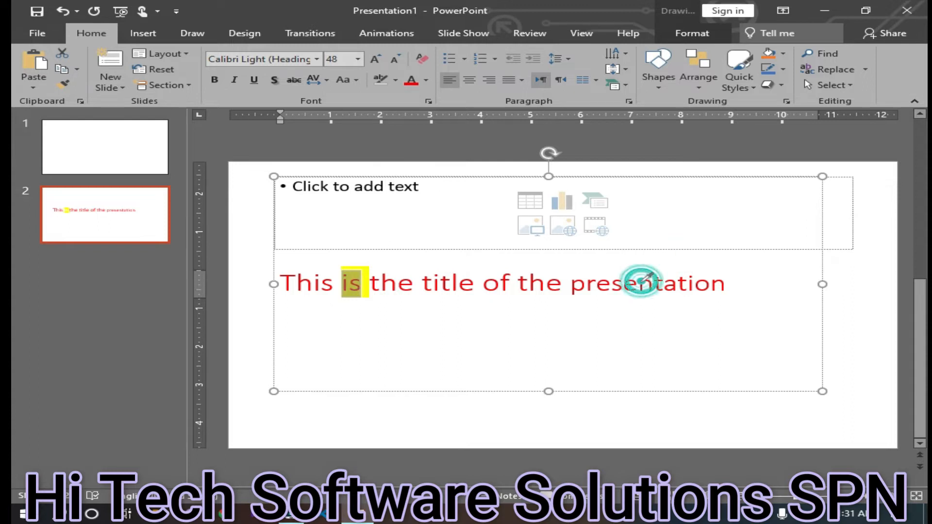
pyautogui.click(423, 363)
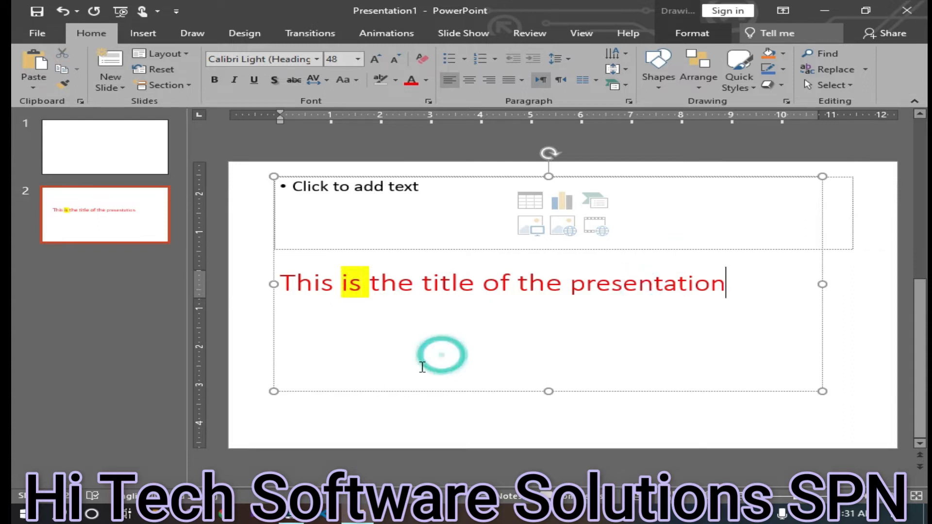
# Recolour the word "is" white by sampling an empty area of the slide with the Eyedropper
pyautogui.doubleClick(359, 284)
pyautogui.click(425, 81)
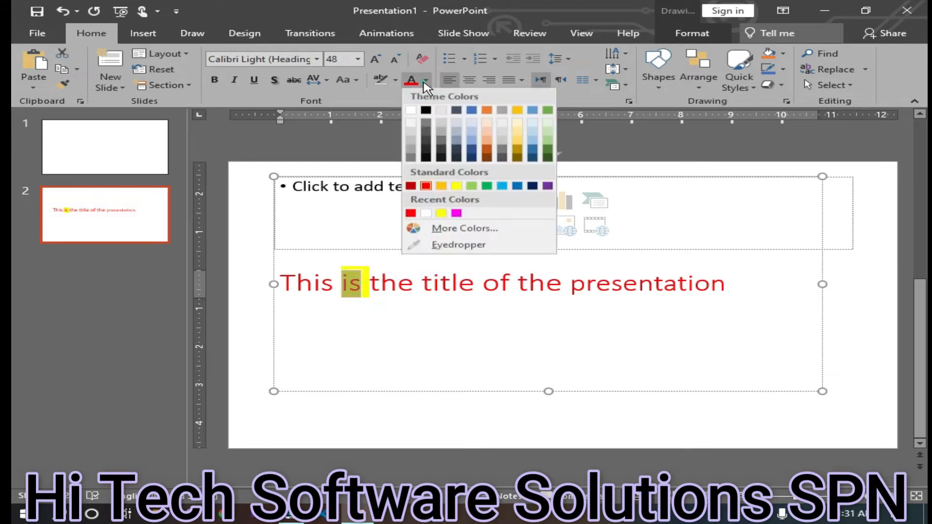
pyautogui.click(448, 246)
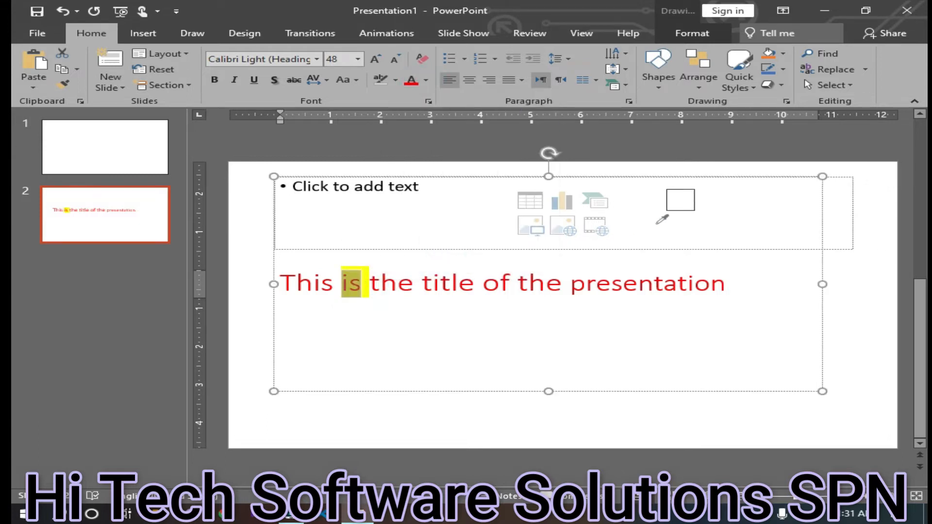
pyautogui.click(696, 219)
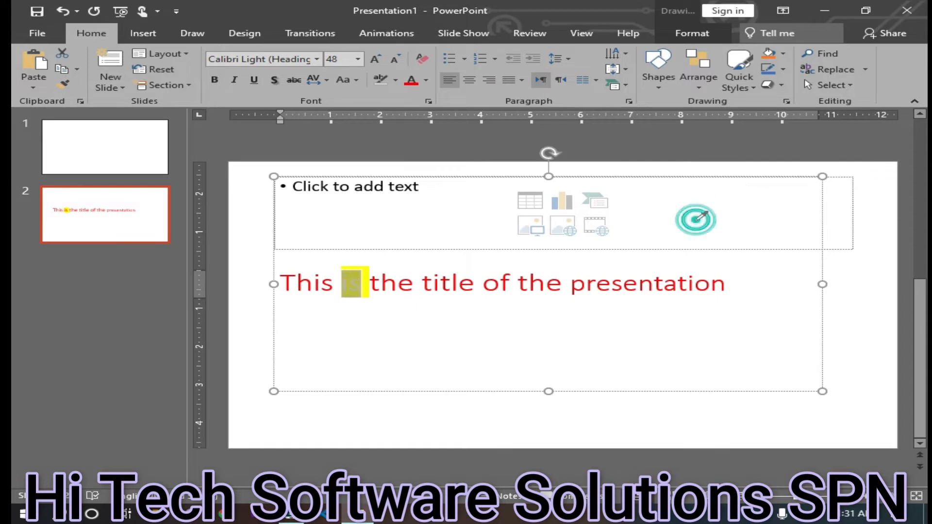
pyautogui.click(463, 335)
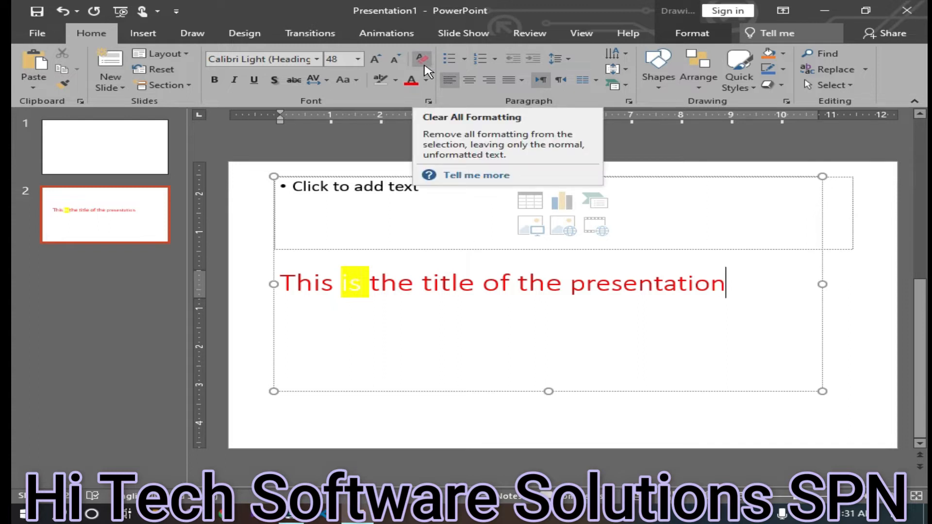
# Clear all formatting from the whole title text and open the bullet style choices
pyautogui.moveTo(766, 271); pyautogui.dragTo(293, 298)
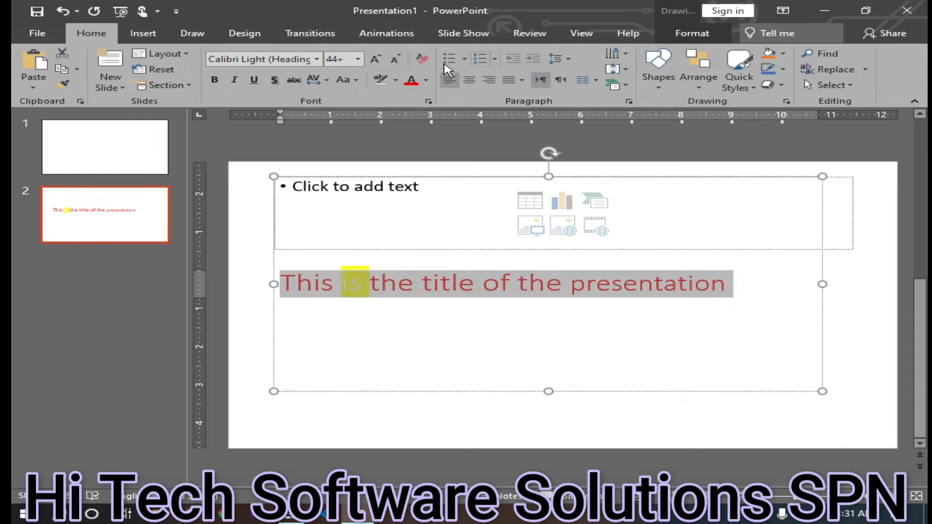
pyautogui.click(422, 59)
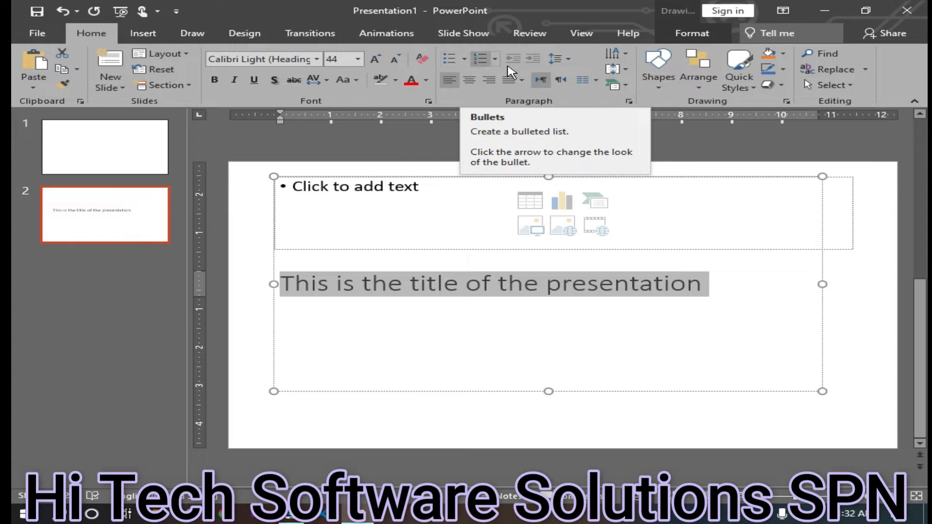
pyautogui.click(465, 58)
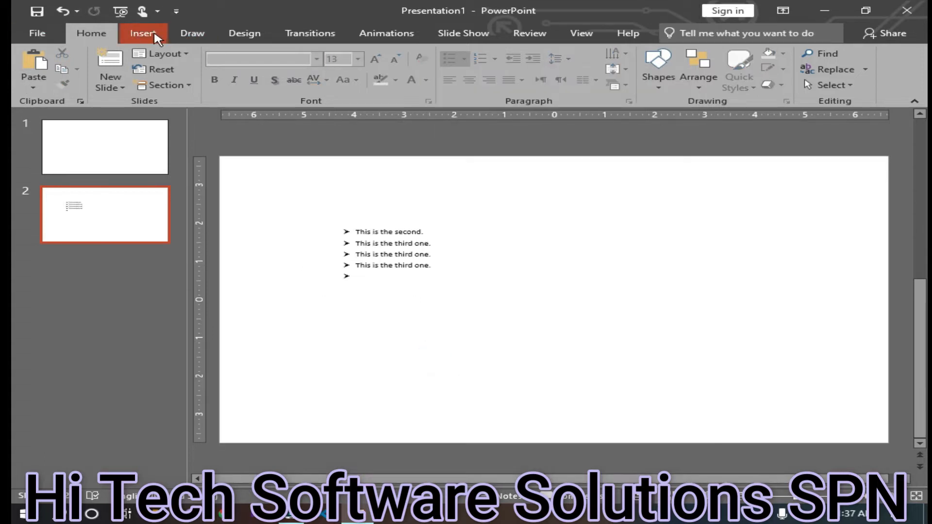
# Draw a text box about 8.3 inches wide below the bulleted list and enter "This is the frist one" in it
pyautogui.click(143, 33)
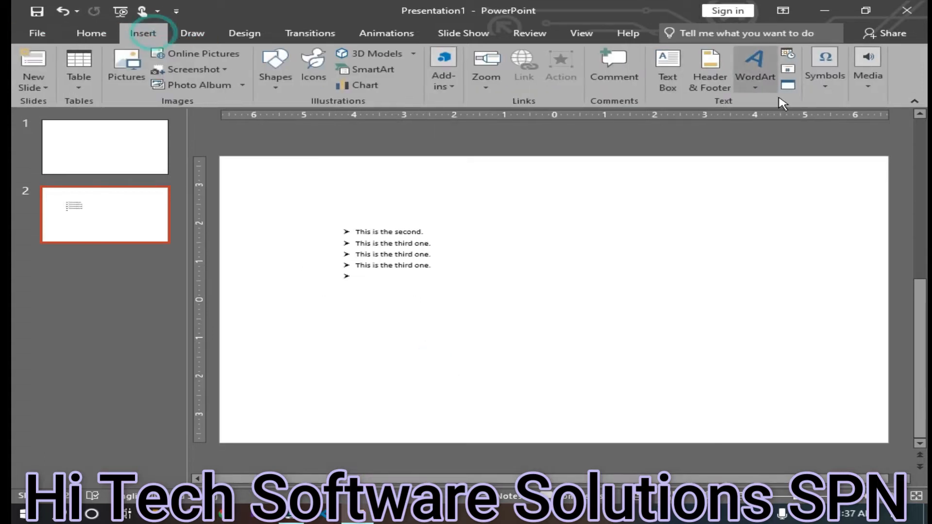
pyautogui.click(668, 75)
pyautogui.moveTo(341, 319); pyautogui.dragTo(755, 389)
pyautogui.write('tH')
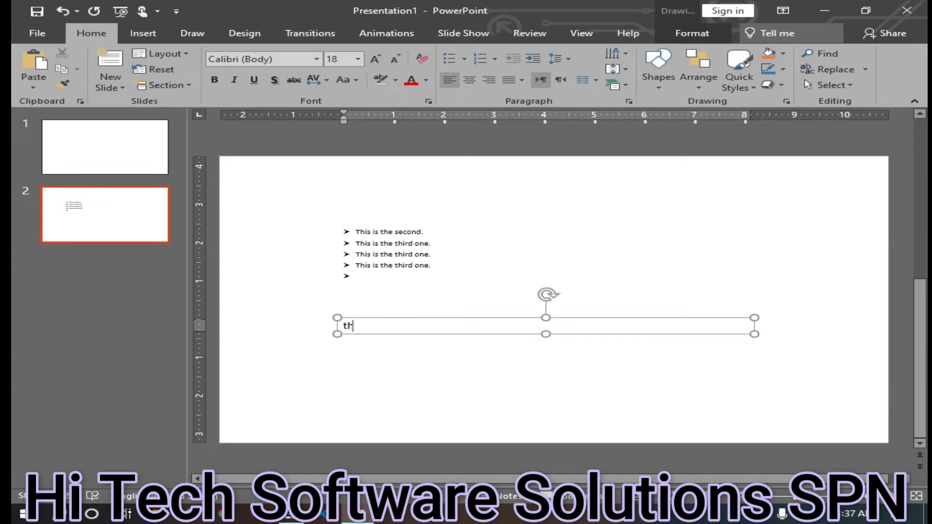
pyautogui.write('is is the frist one')
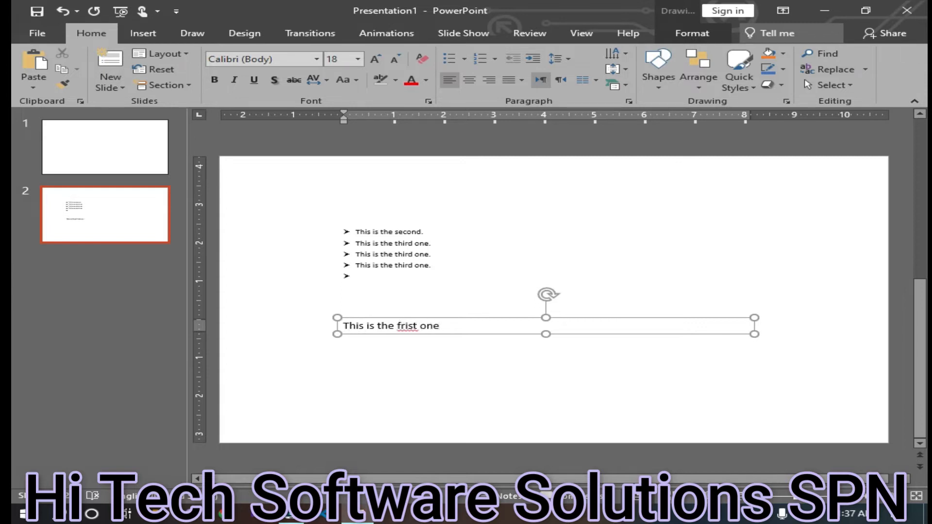
# Correct the misspelled word "frist" to "first" using the spelling suggestion
pyautogui.click(410, 326)
pyautogui.rightClick(406, 326)
pyautogui.click(477, 335)
pyautogui.click(435, 325)
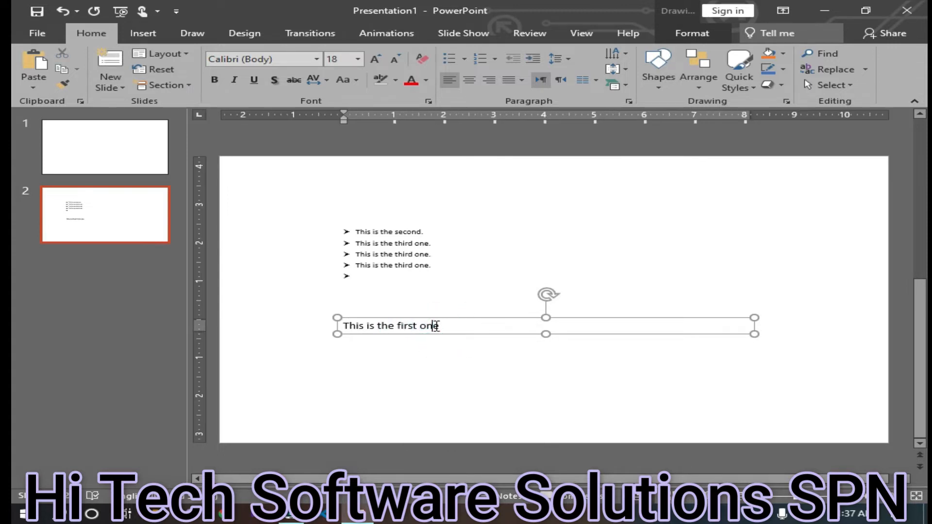
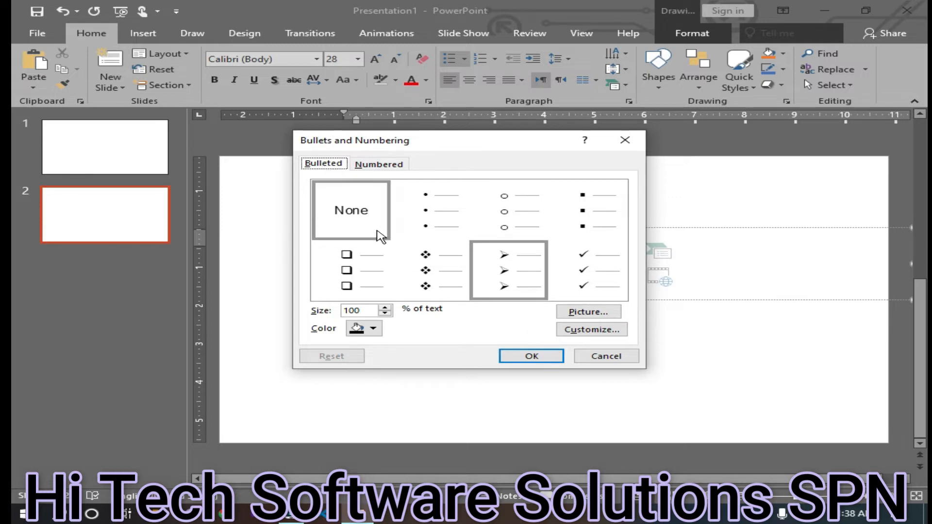
# Set the colour of the arrow bullets to standard red and apply it to the content placeholder
pyautogui.click(374, 330)
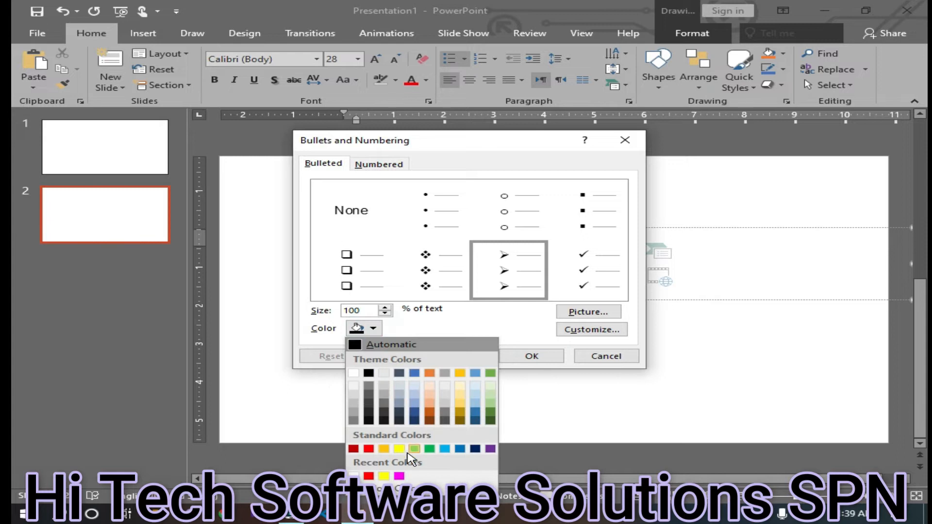
pyautogui.click(367, 453)
pyautogui.click(370, 448)
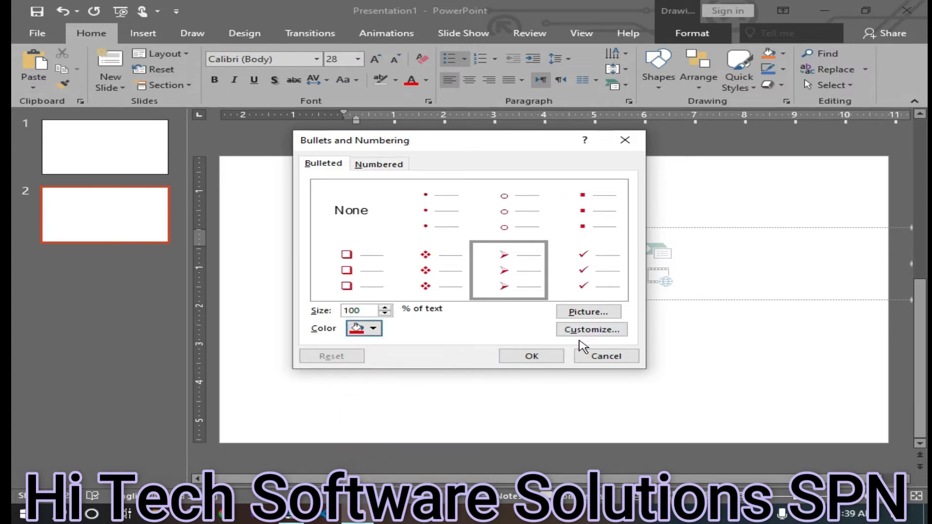
pyautogui.click(514, 357)
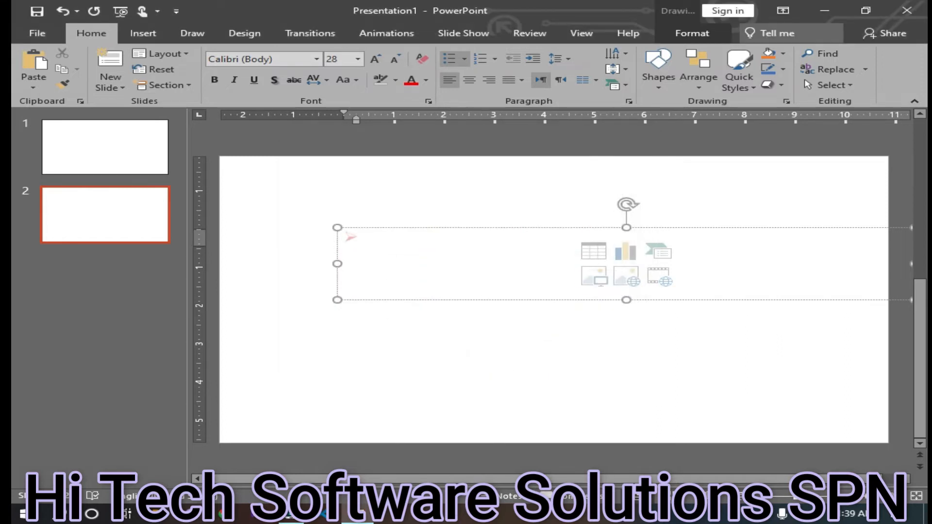
# Enter two bulleted lines, "This is the first one" and "This is the second one.", in the content placeholder
pyautogui.write('This is th')
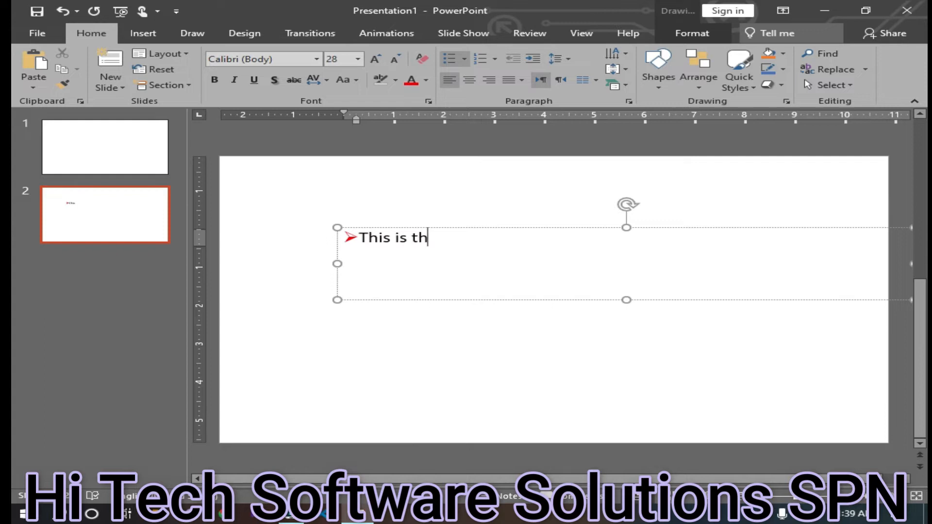
pyautogui.write('e first one')
pyautogui.press('Return')
pyautogui.write('This is th')
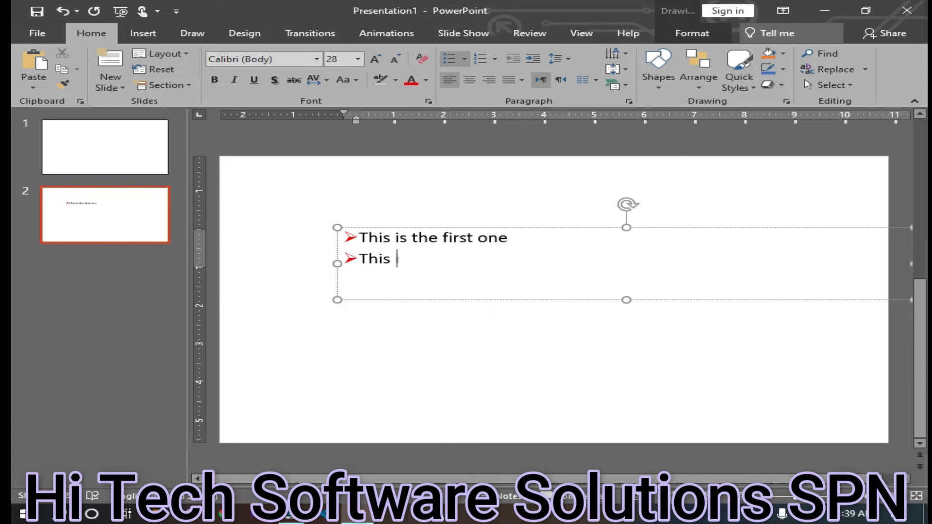
pyautogui.write('e second one')
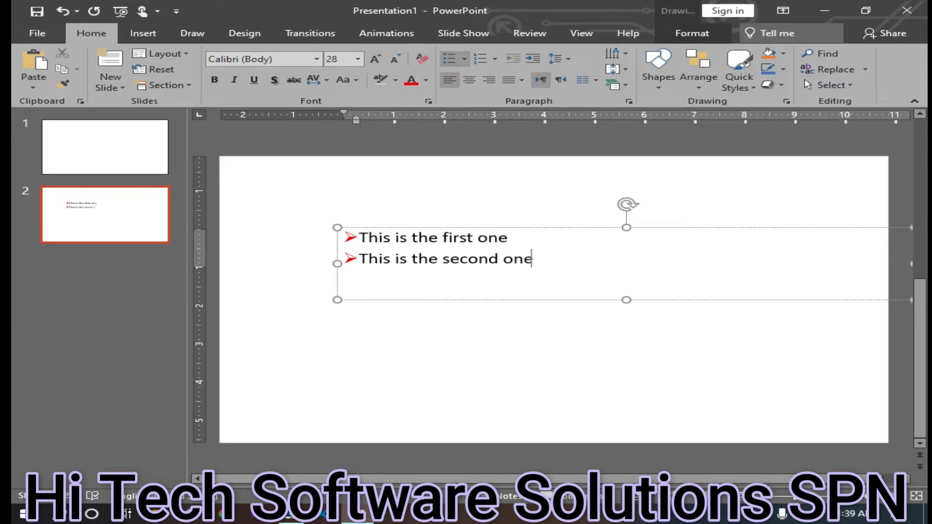
pyautogui.write('.')
# Apply the "a. b. c." numbering style in magenta to the second line
pyautogui.click(466, 58)
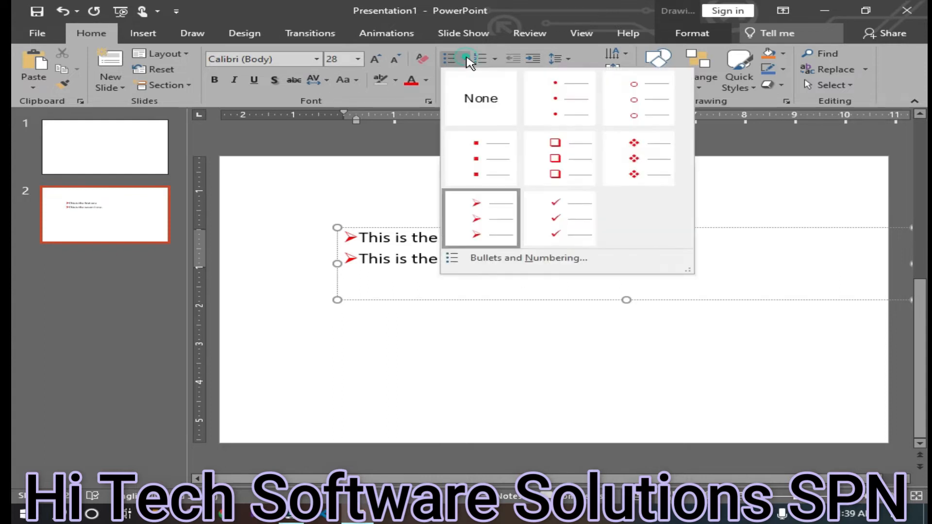
pyautogui.click(539, 265)
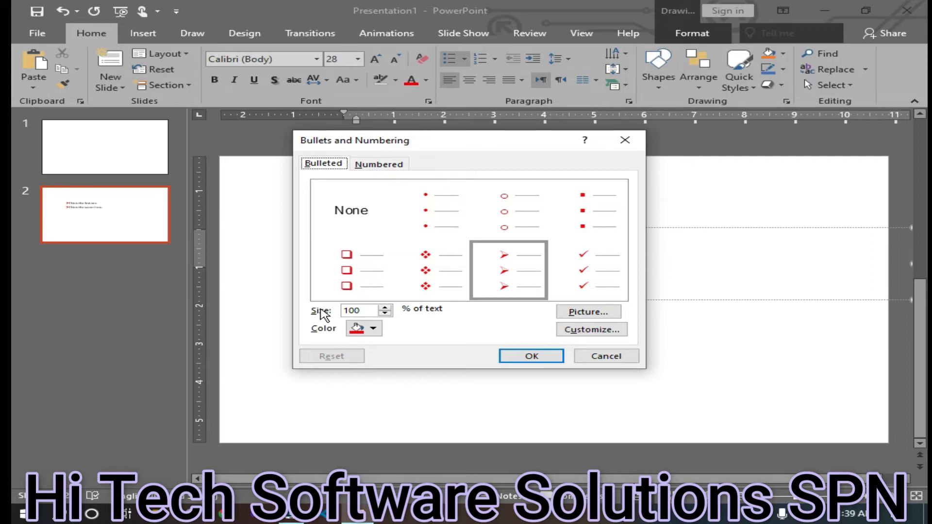
pyautogui.click(378, 165)
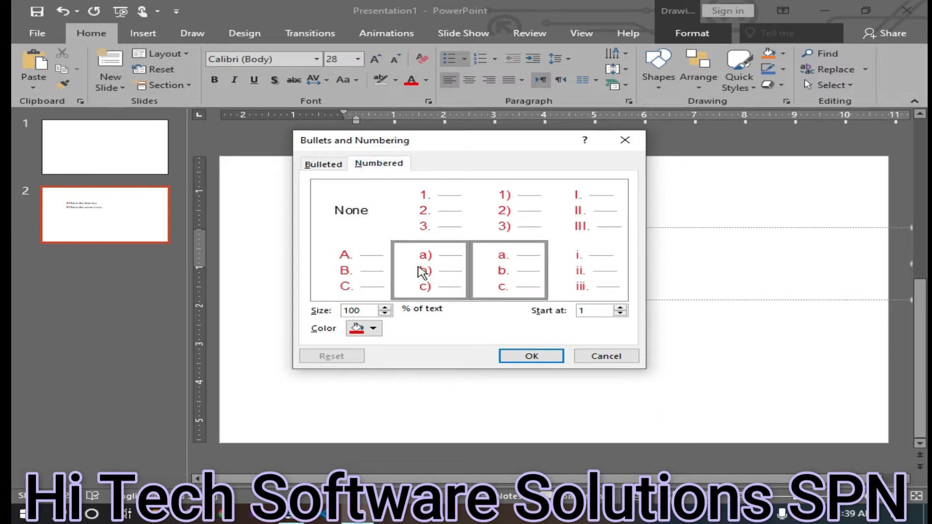
pyautogui.click(374, 332)
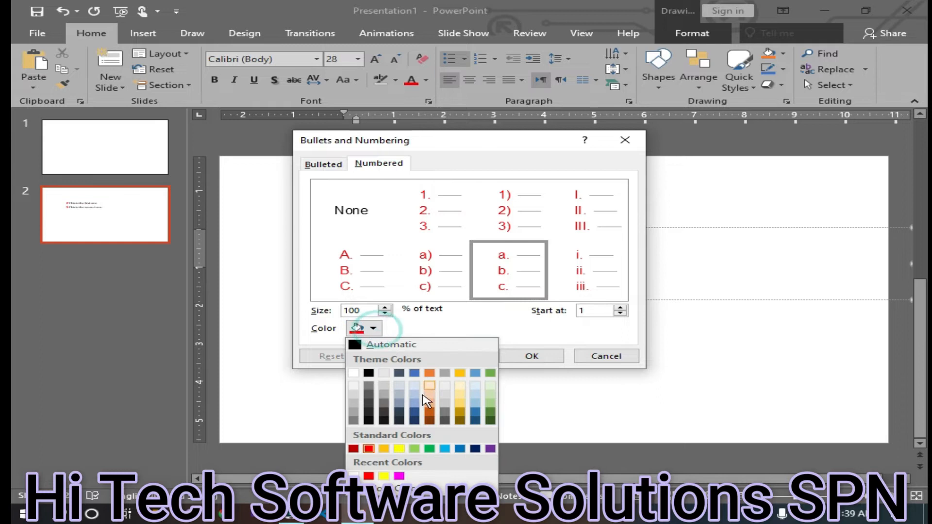
pyautogui.click(399, 475)
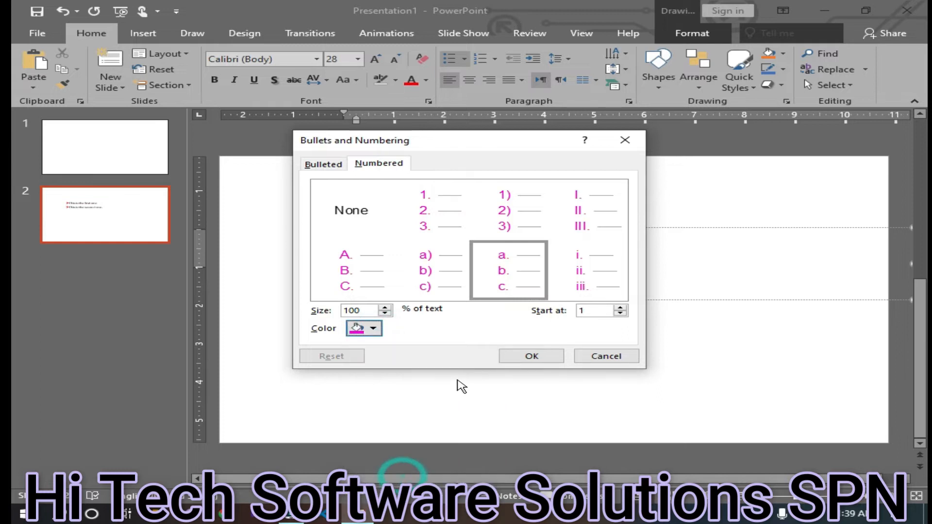
pyautogui.click(532, 356)
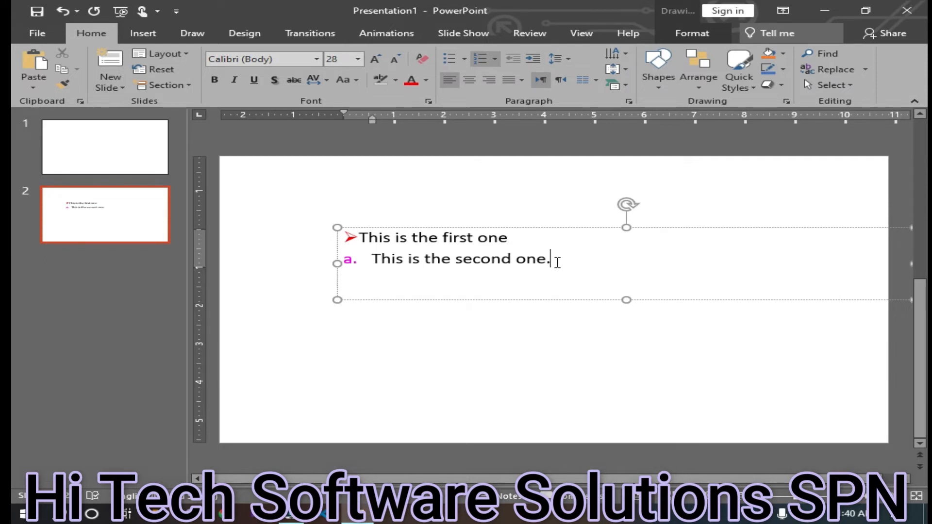
# Remove the letter numbering from the line "This is the second one."
pyautogui.press('Left')
pyautogui.press('Left')
pyautogui.press('Left')
pyautogui.press('Left')
pyautogui.press('Left')
pyautogui.press('Left')
pyautogui.press('Left')
pyautogui.press('Left')
pyautogui.press('Left')
pyautogui.press('Left')
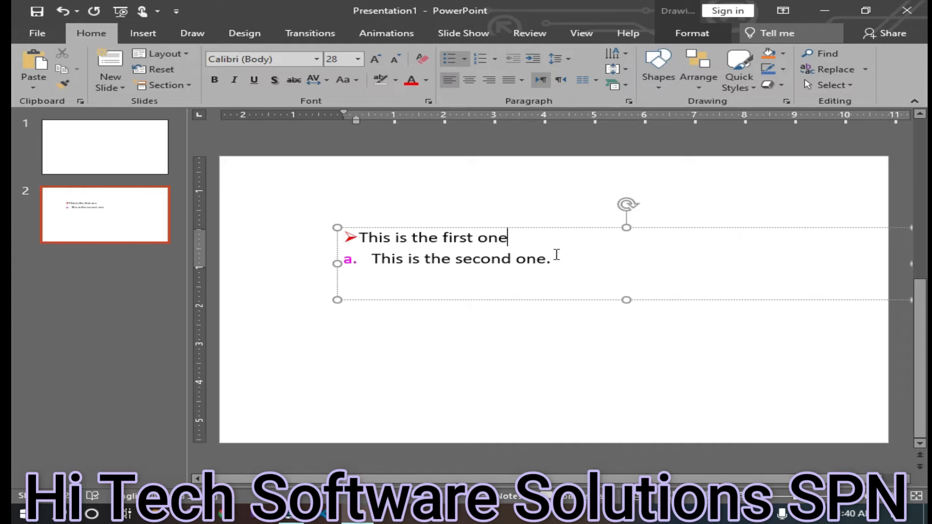
pyautogui.press('Right')
pyautogui.press('BackSpace')
# Apply the "1. 2. 3." numbering style to the line "This is the second one." and add a new numbered item below it
pyautogui.moveTo(524, 263); pyautogui.dragTo(331, 251)
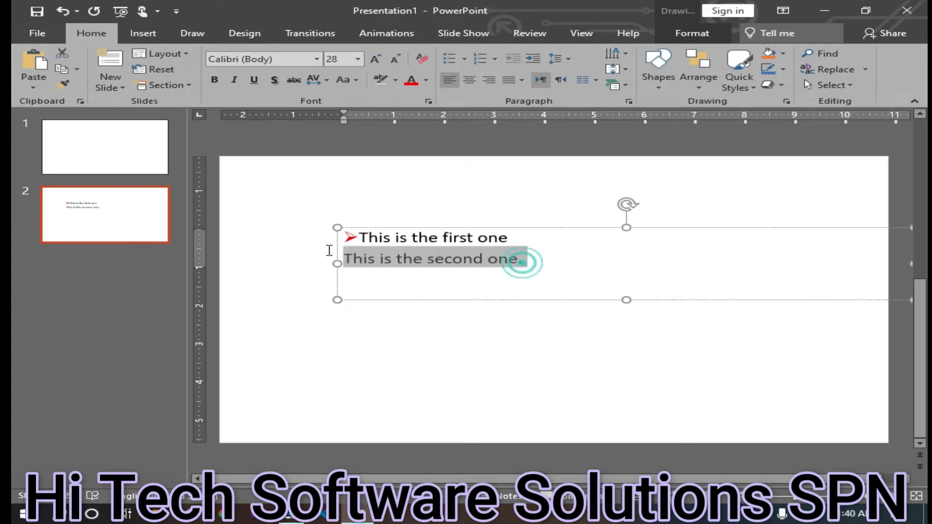
pyautogui.click(496, 59)
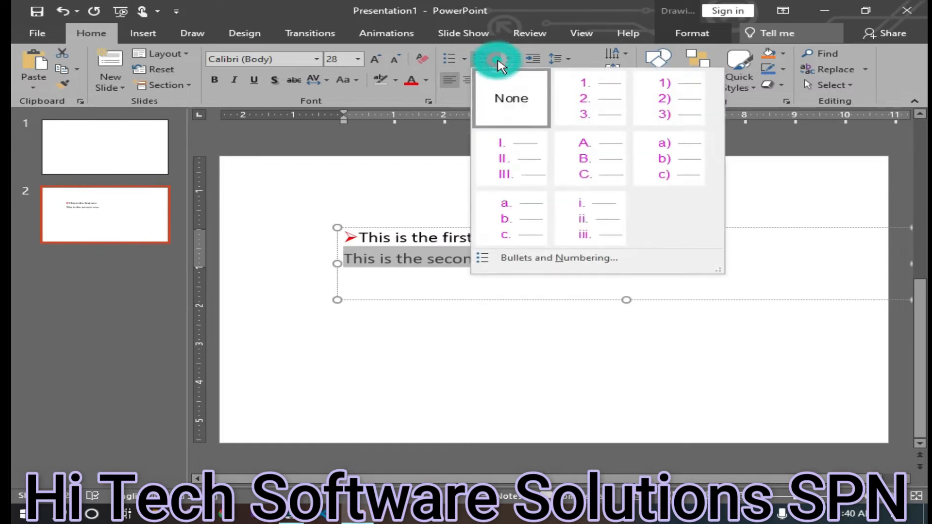
pyautogui.click(585, 94)
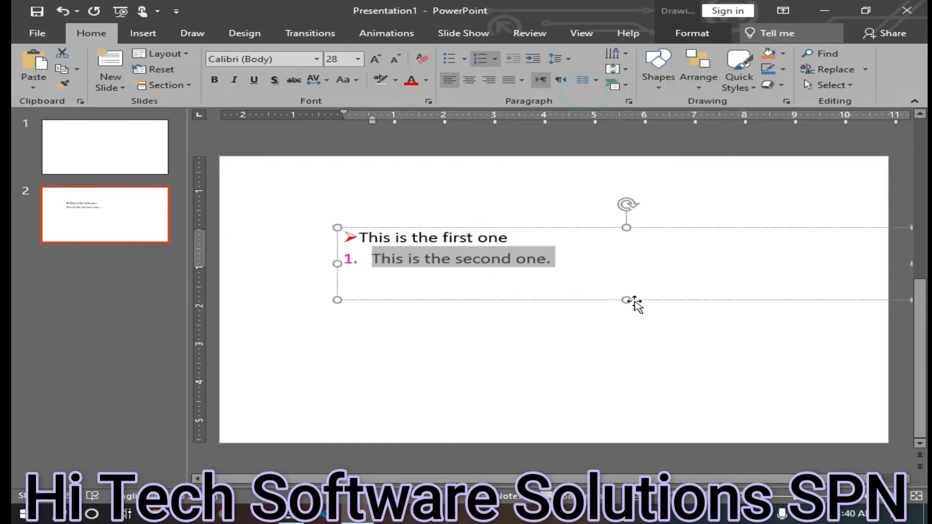
pyautogui.click(605, 270)
pyautogui.press('Return')
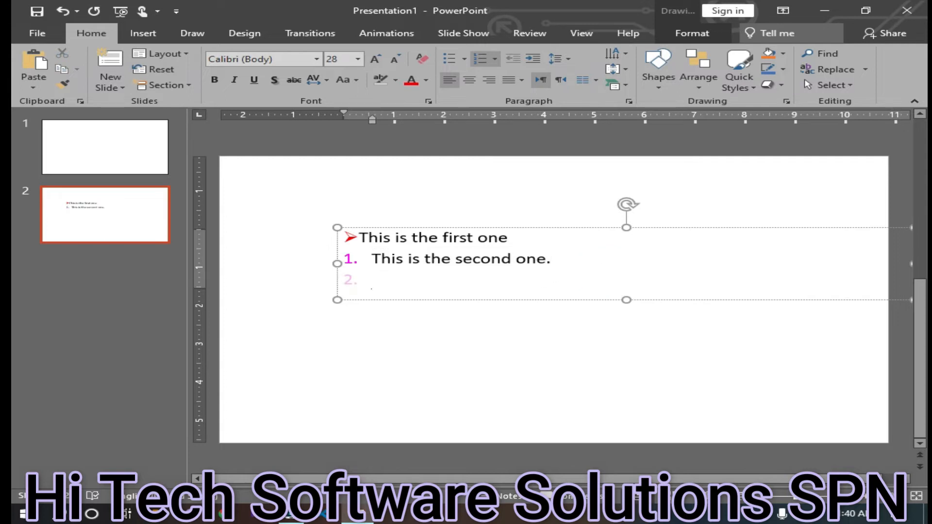
# Enter "This is the second. one" as the second numbered item
pyautogui.write('v')
pyautogui.press('BackSpace')
pyautogui.write('this s')
pyautogui.write('s the ')
pyautogui.write('second.')
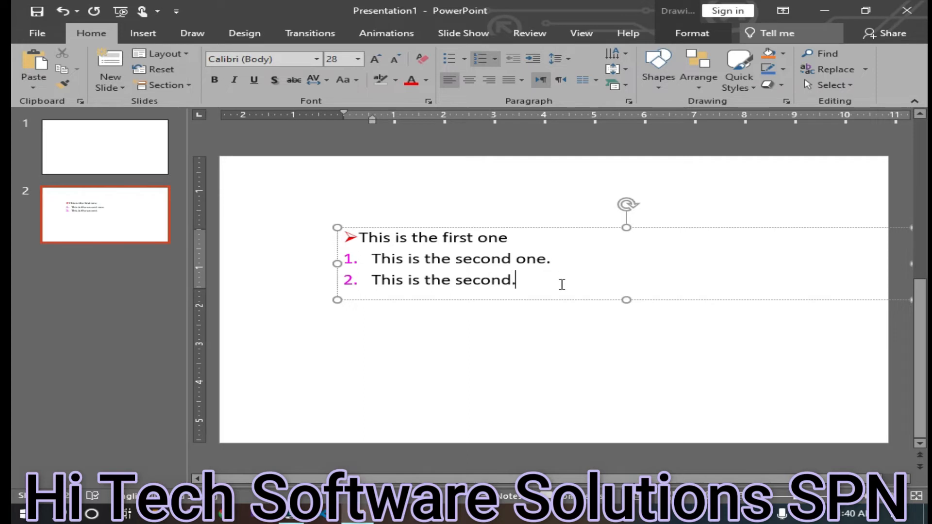
pyautogui.write(' one')
# Correct the second numbered item so that it reads "This is the third one."
pyautogui.click(516, 279)
pyautogui.press('BackSpace')
pyautogui.press('BackSpace')
pyautogui.press('BackSpace')
pyautogui.press('BackSpace')
pyautogui.press('BackSpace')
pyautogui.press('BackSpace')
pyautogui.write('tj')
pyautogui.press('BackSpace')
pyautogui.write('hre')
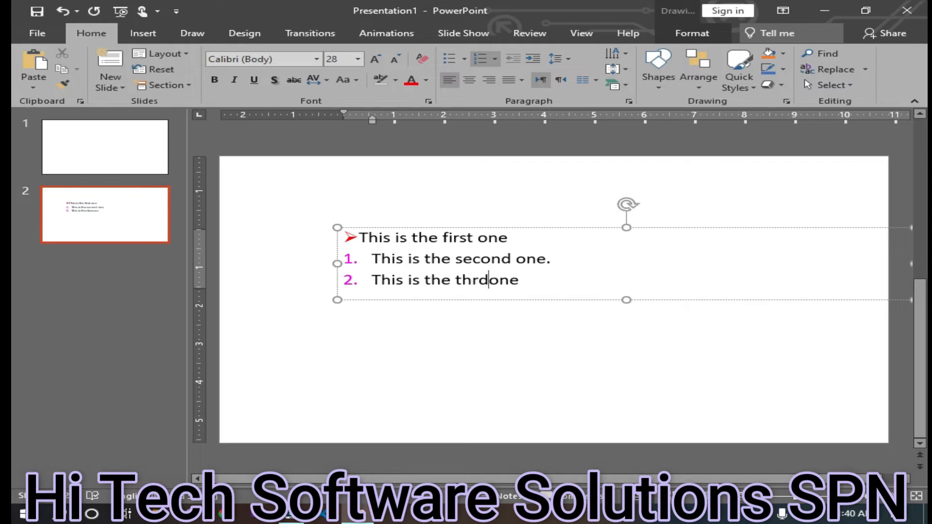
pyautogui.press('Left')
pyautogui.press('Left')
pyautogui.write('i')
pyautogui.click(529, 282)
pyautogui.write('.')
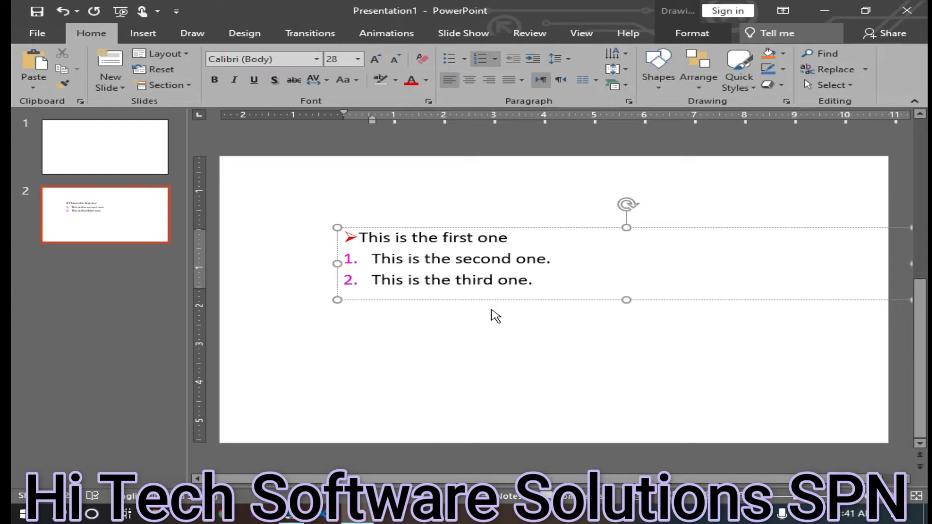
# Add a third numbered item reading "This is the fourth bullet"
pyautogui.press('Return')
pyautogui.write('Tis')
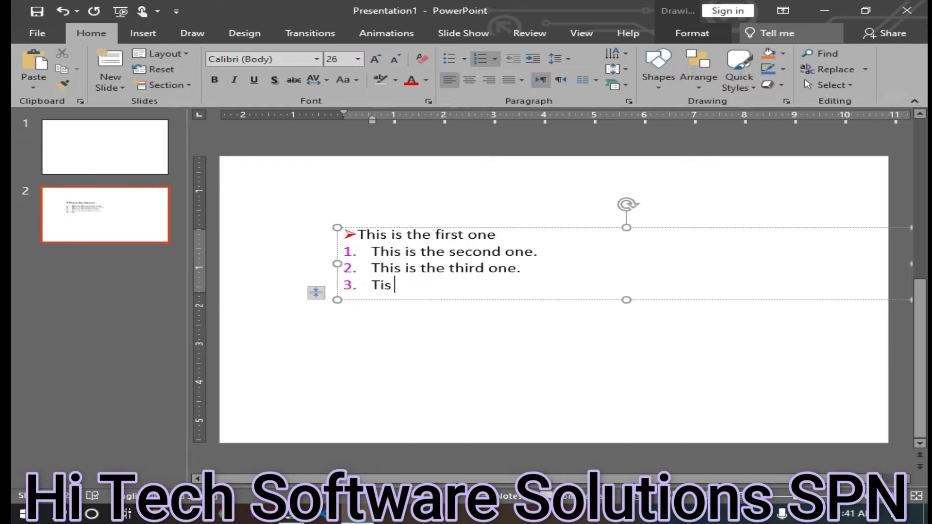
pyautogui.write('h')
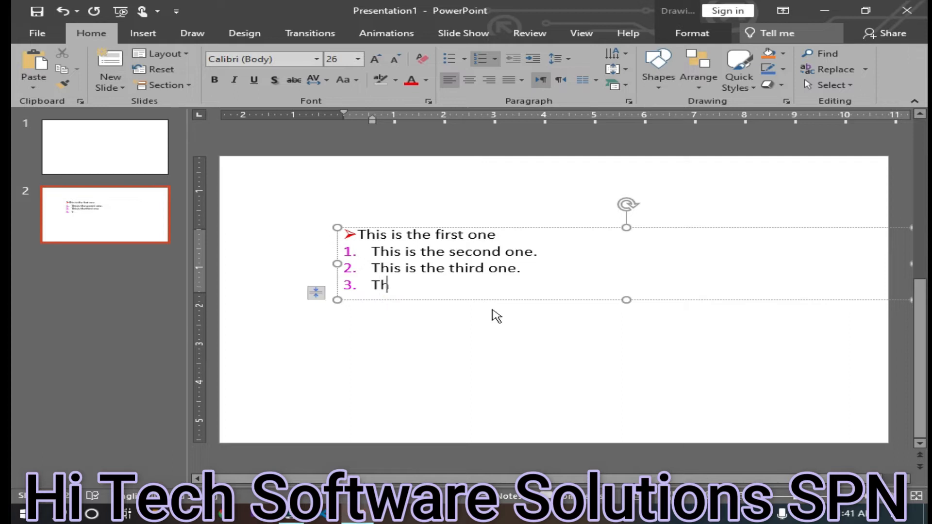
pyautogui.write('is thefo')
pyautogui.press('BackSpace')
pyautogui.press('BackSpace')
pyautogui.write('f')
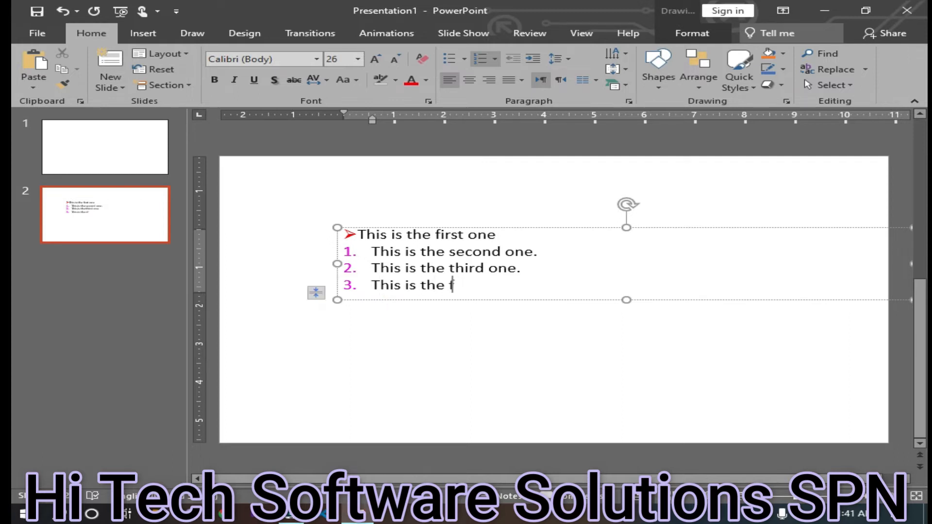
pyautogui.write('ourth bullet')
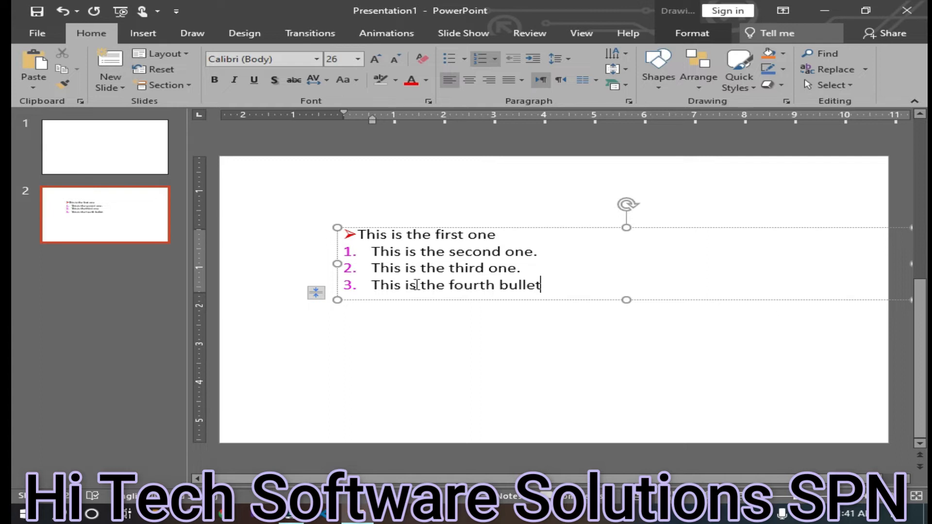
# Replace the number on the line "This is the fourth bullet" with an arrow bullet
pyautogui.click(372, 285)
pyautogui.press('BackSpace')
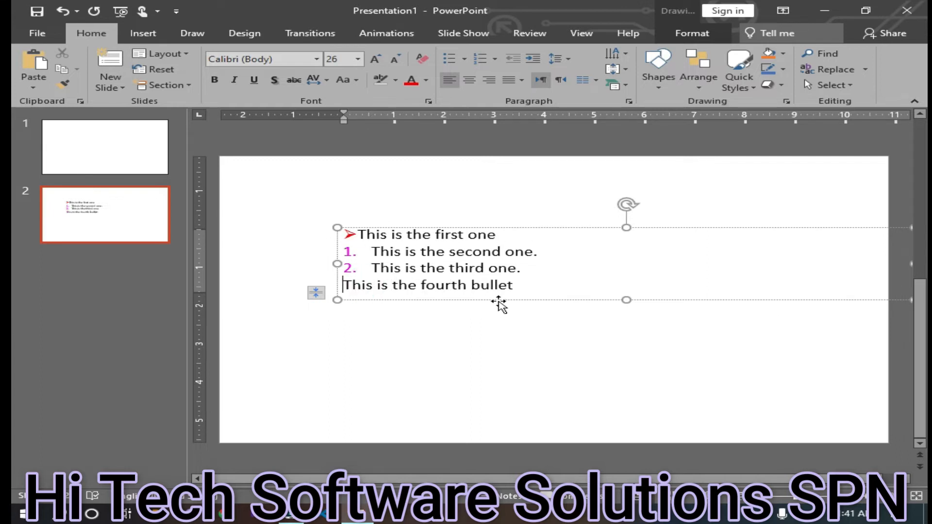
pyautogui.moveTo(525, 283); pyautogui.dragTo(345, 286)
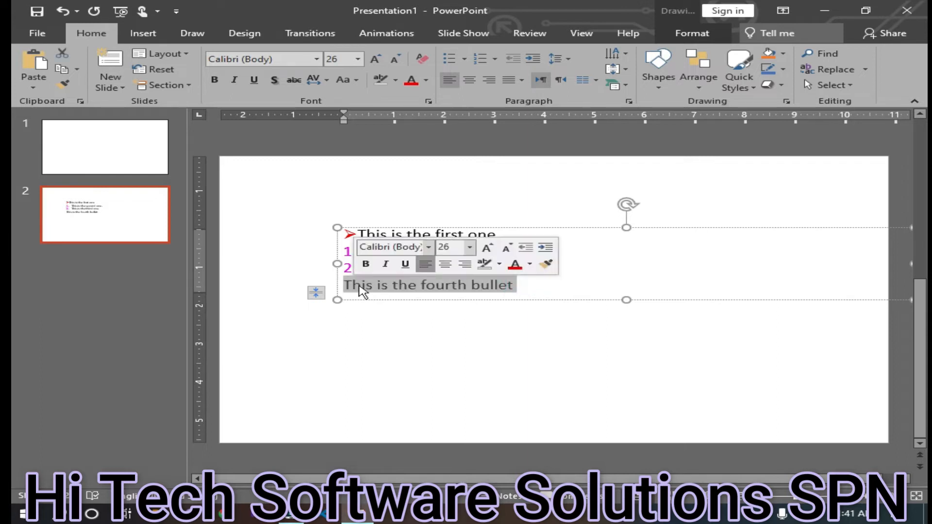
pyautogui.click(465, 60)
pyautogui.click(495, 221)
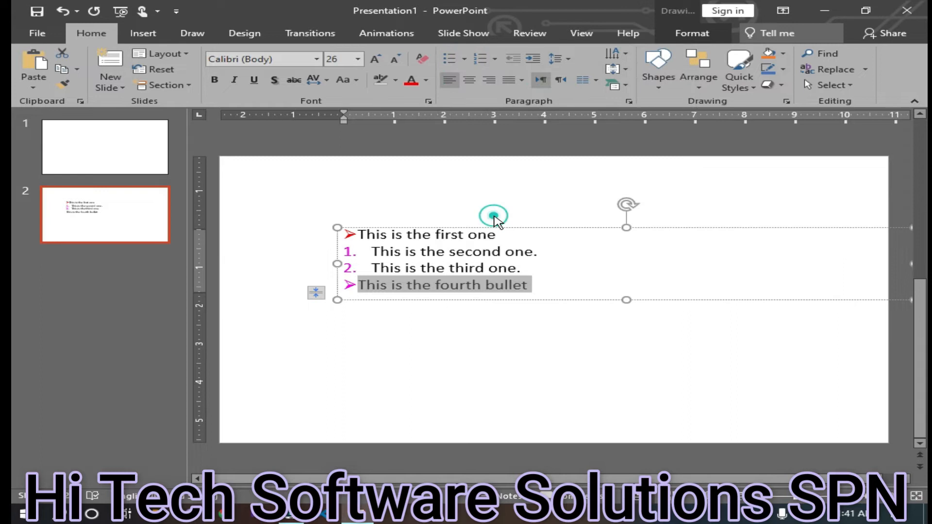
pyautogui.click(535, 266)
pyautogui.press('Return')
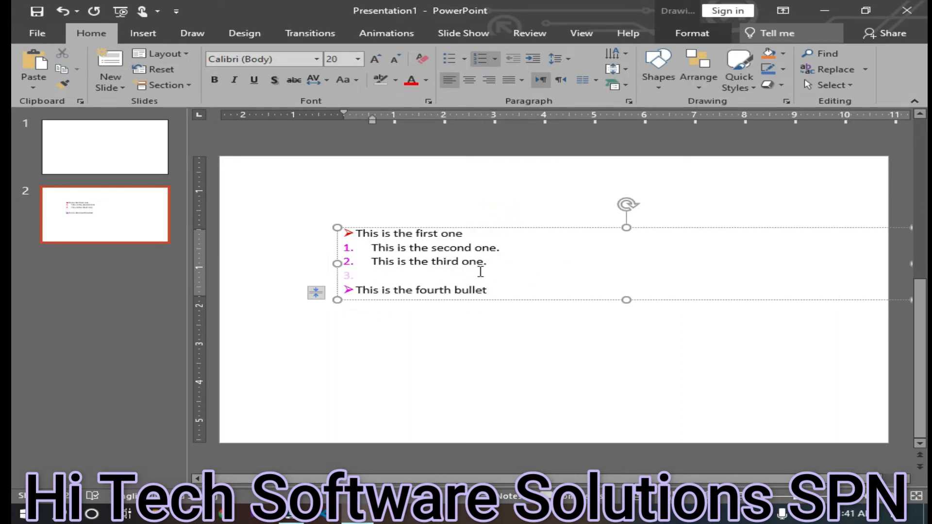
pyautogui.press('BackSpace')
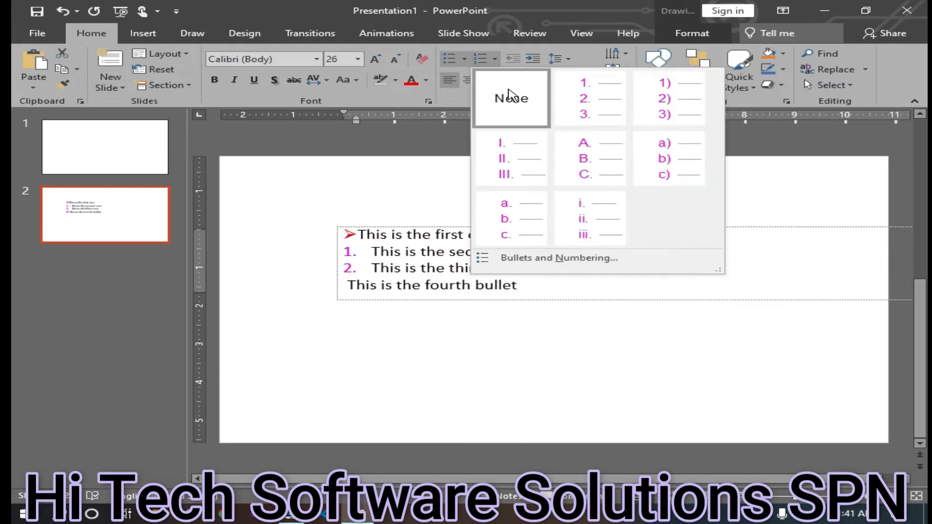
# Give the line "This is the fourth bullet" a four-diamond bullet coloured red
pyautogui.click(530, 258)
pyautogui.click(323, 167)
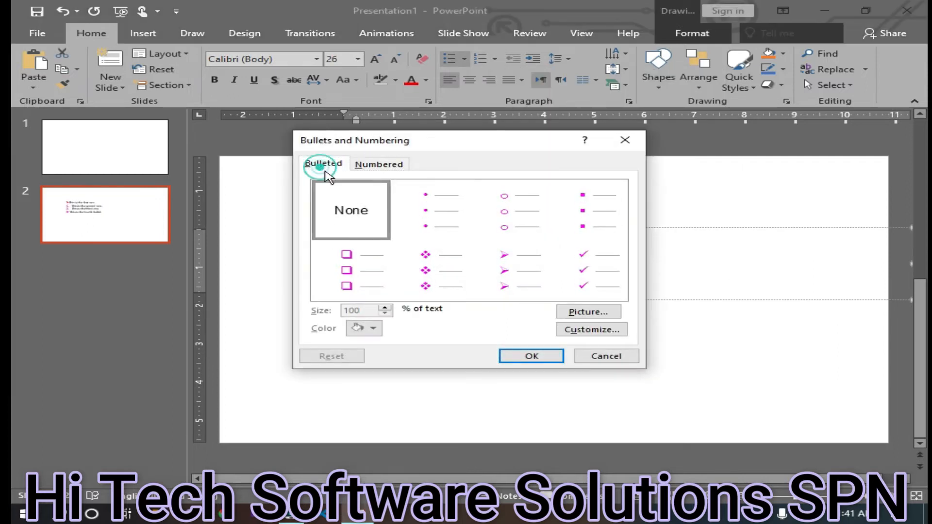
pyautogui.click(426, 270)
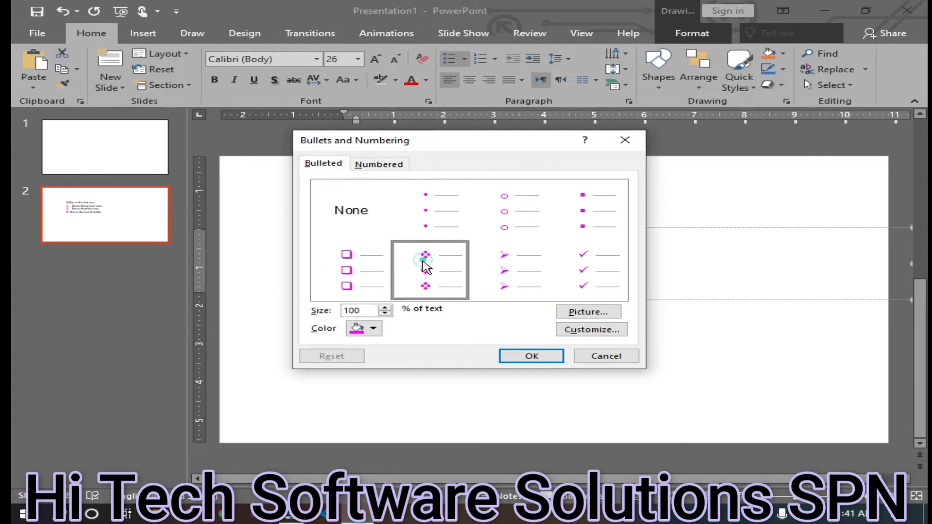
pyautogui.click(376, 331)
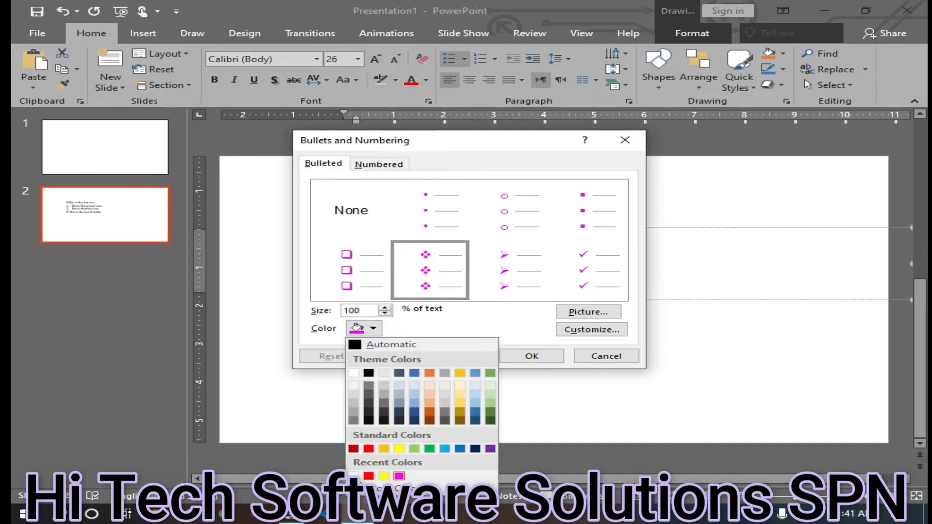
pyautogui.click(369, 477)
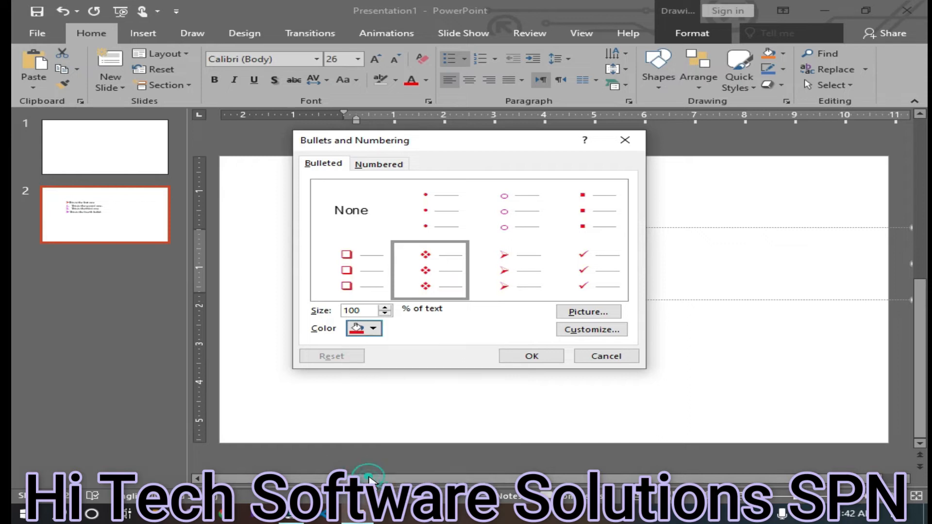
pyautogui.click(531, 357)
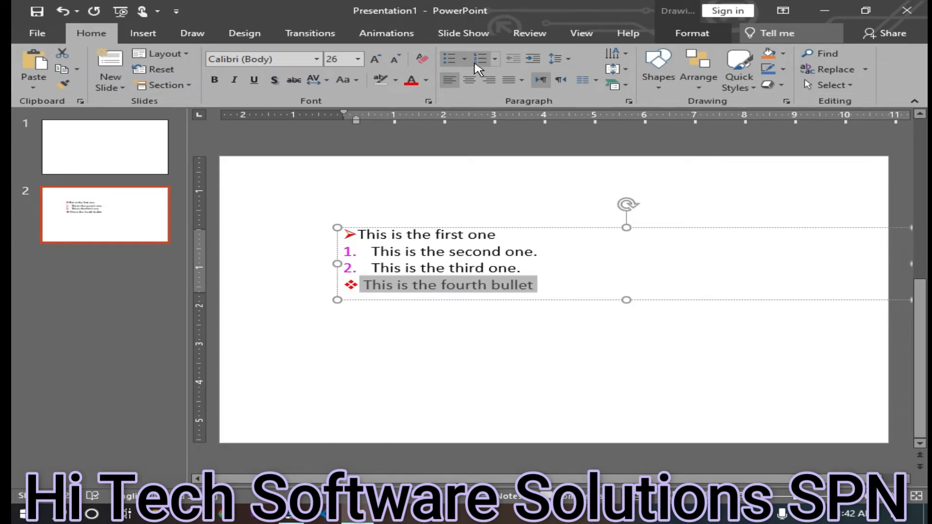
# Apply the "A. B. C." numbering style to all four lines of the list
pyautogui.click(495, 60)
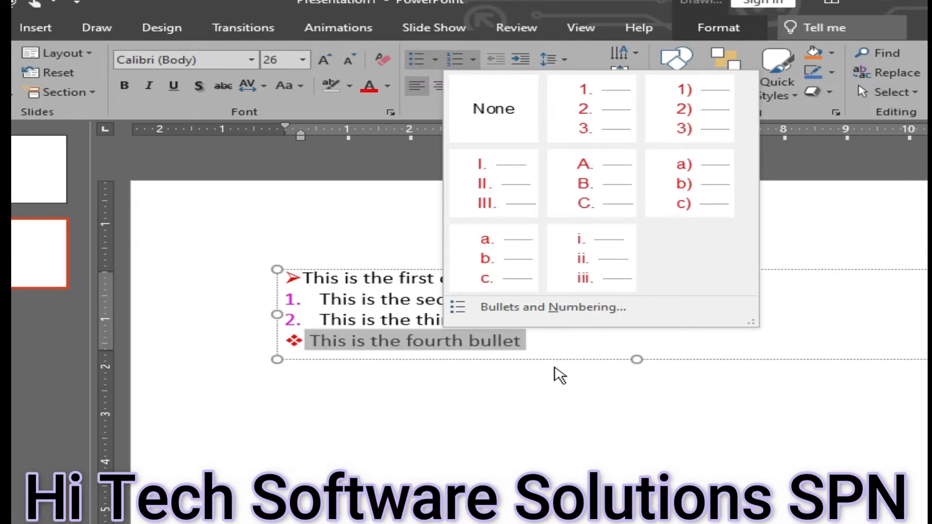
pyautogui.moveTo(534, 345); pyautogui.dragTo(125, 278)
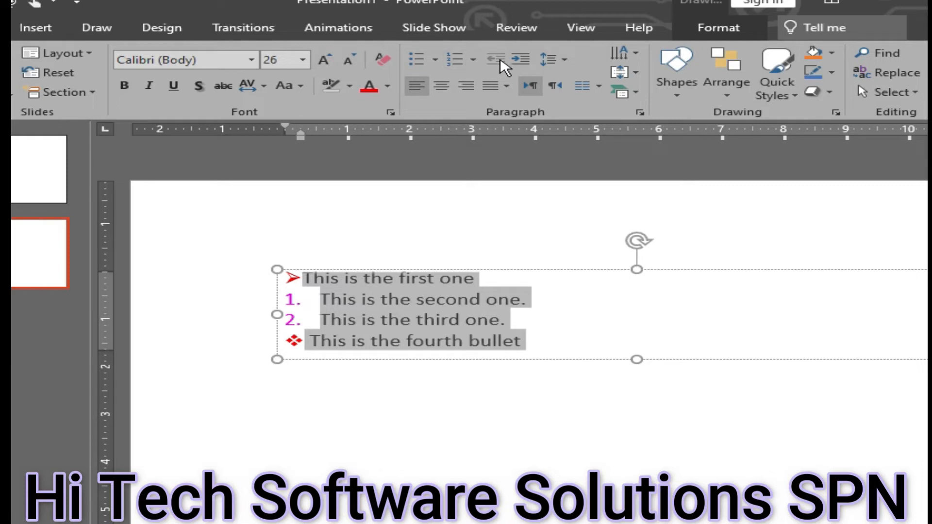
pyautogui.click(473, 59)
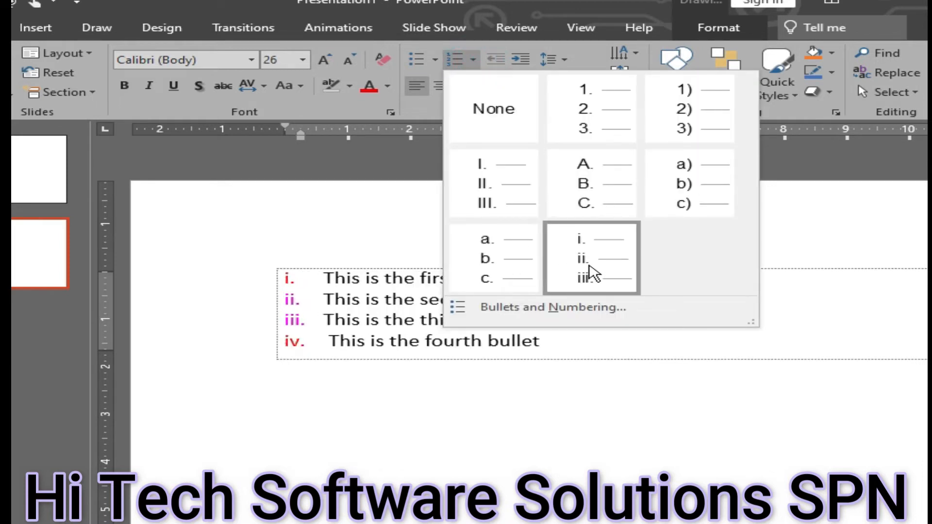
pyautogui.click(612, 200)
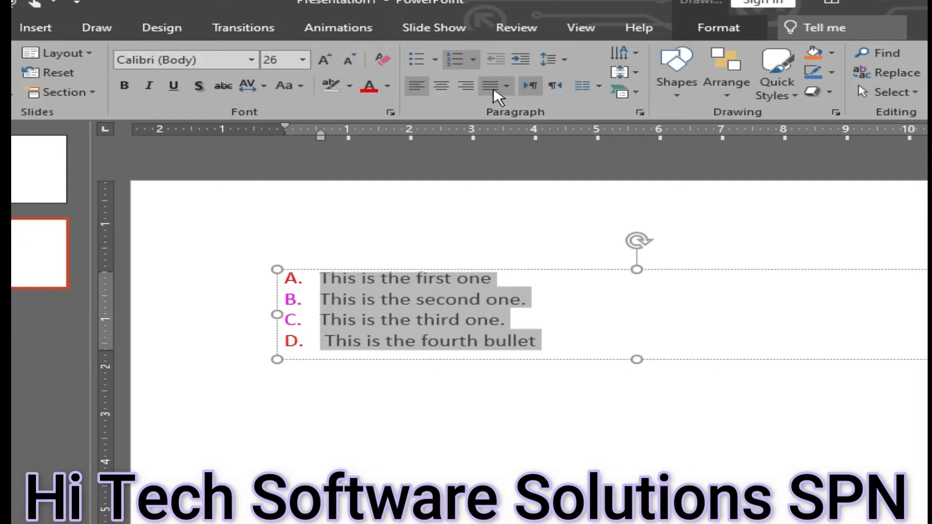
# Set the "A. B. C." numbering of all four lines to magenta
pyautogui.click(435, 59)
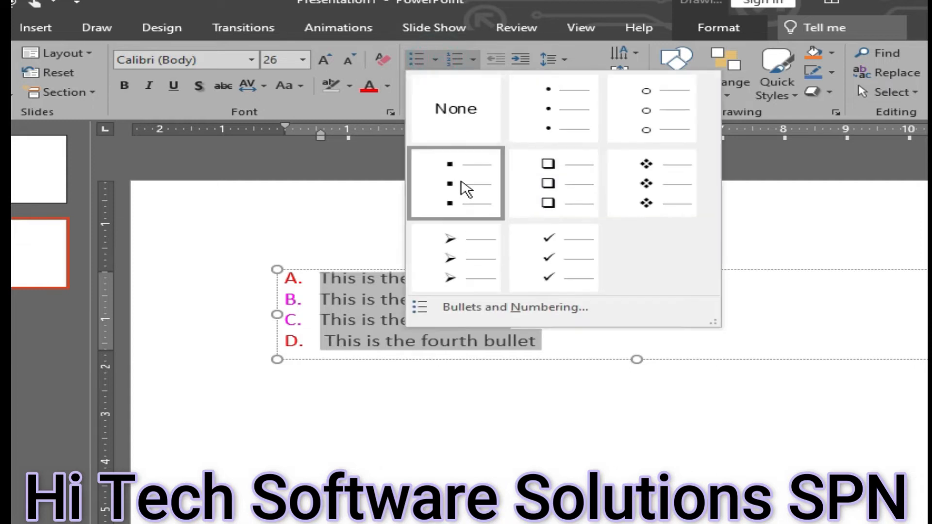
pyautogui.click(503, 313)
pyautogui.click(342, 193)
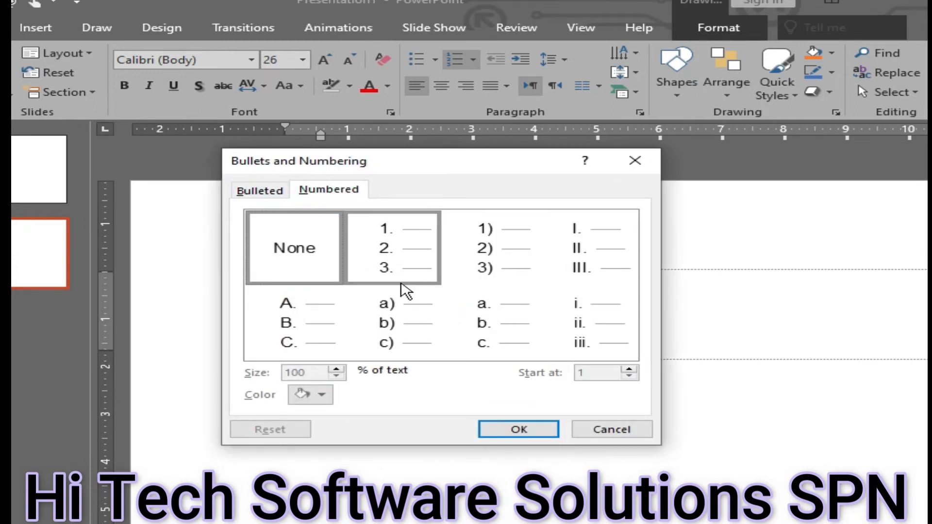
pyautogui.click(328, 321)
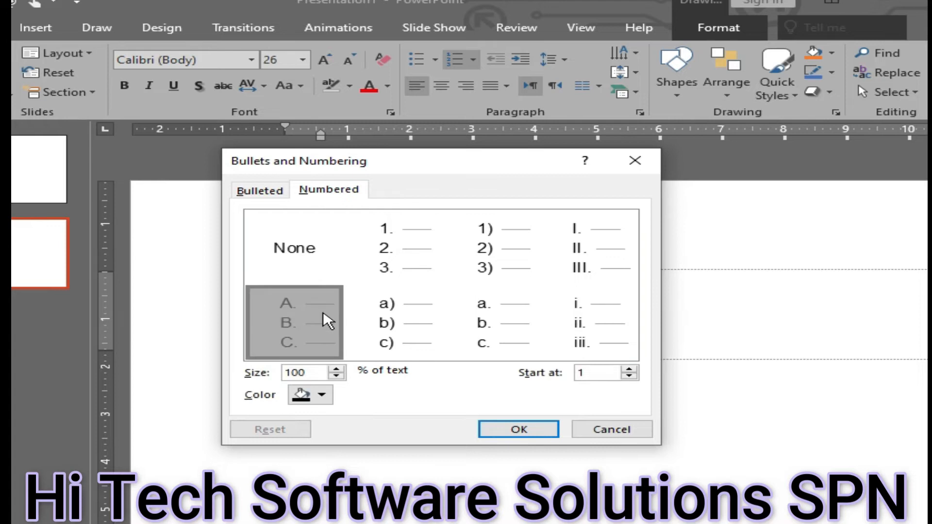
pyautogui.click(321, 396)
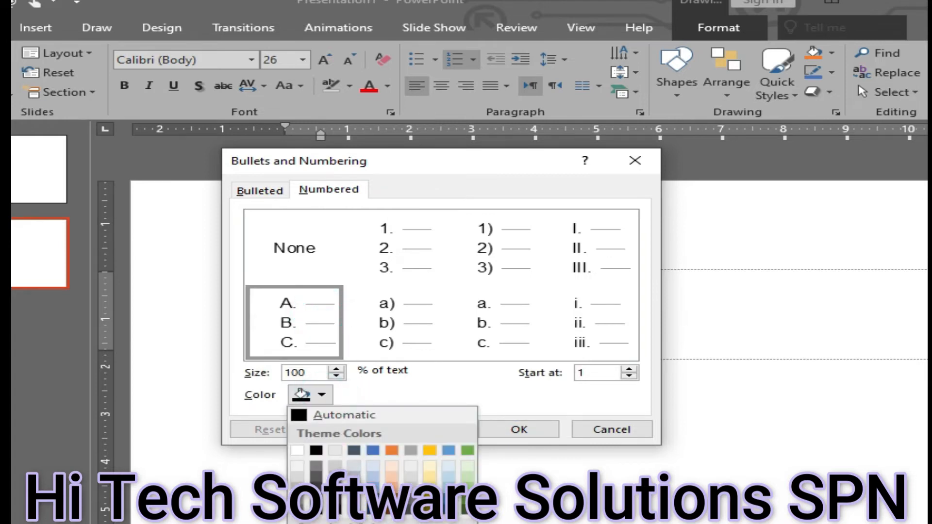
pyautogui.click(301, 495)
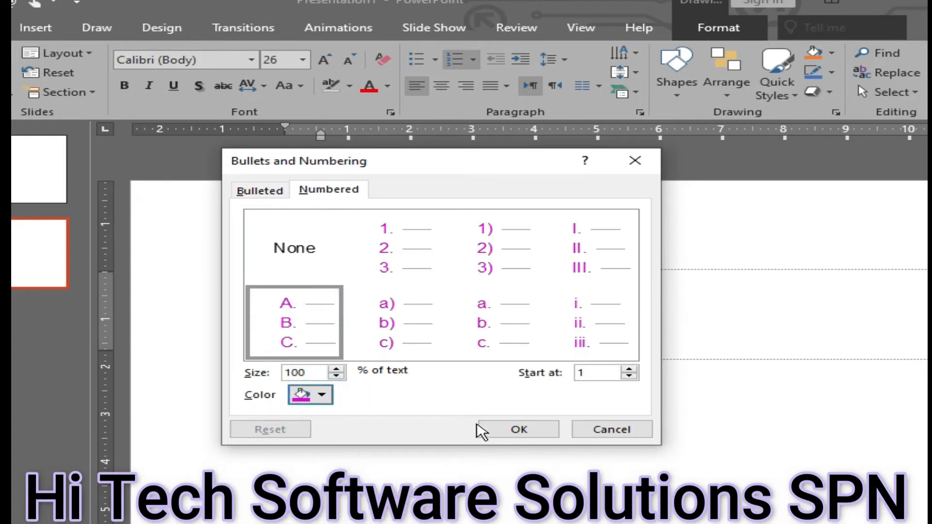
pyautogui.click(505, 432)
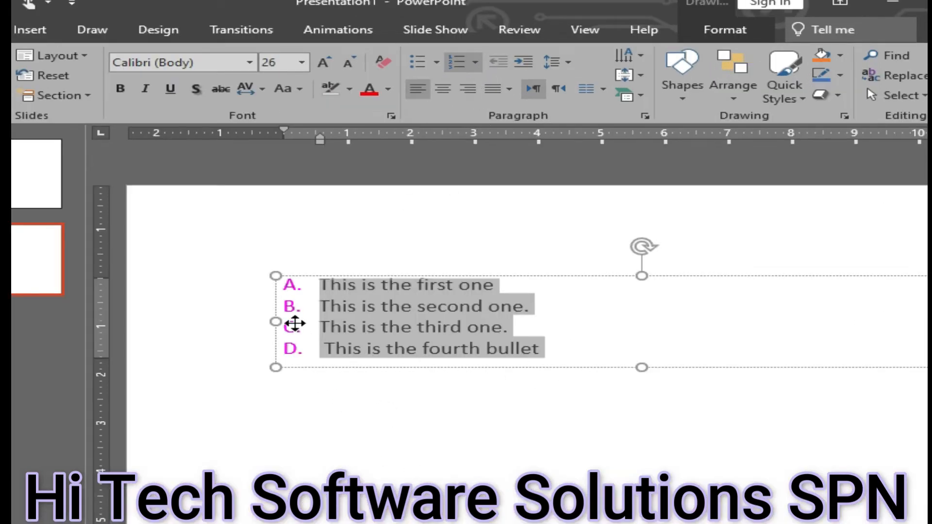
# Widen the list's text box towards the slide's left edge and move the box slightly down
pyautogui.moveTo(274, 322); pyautogui.dragTo(160, 349)
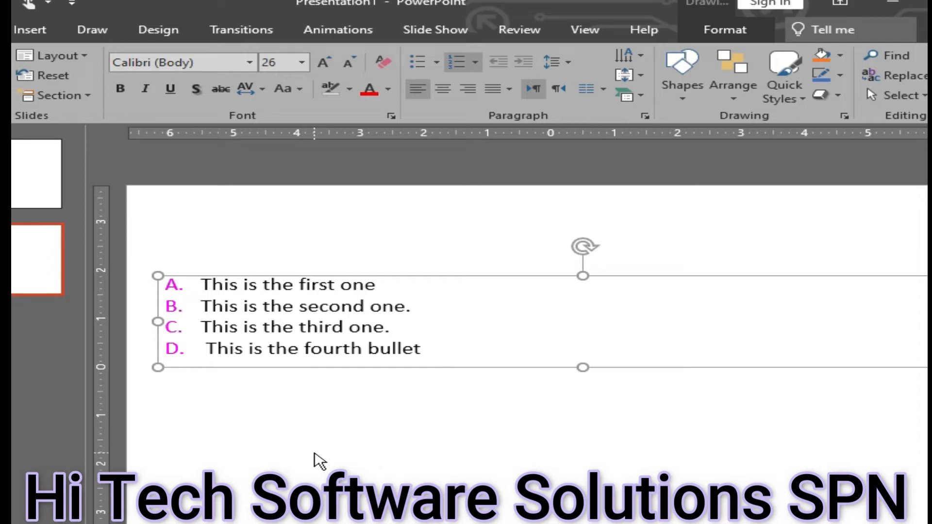
pyautogui.moveTo(210, 377); pyautogui.dragTo(198, 389)
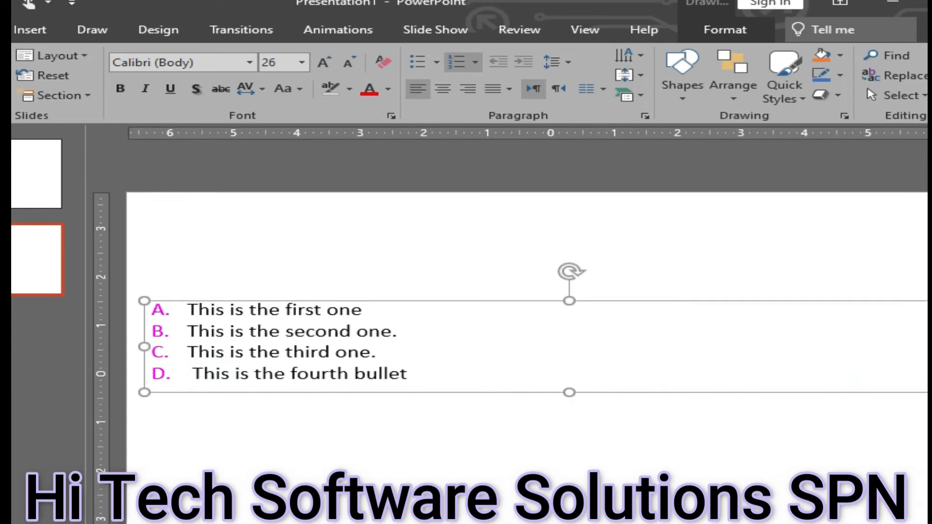
# Try centre alignment on all four list lines, and finally align them to the right
pyautogui.click(419, 378)
pyautogui.click(353, 373)
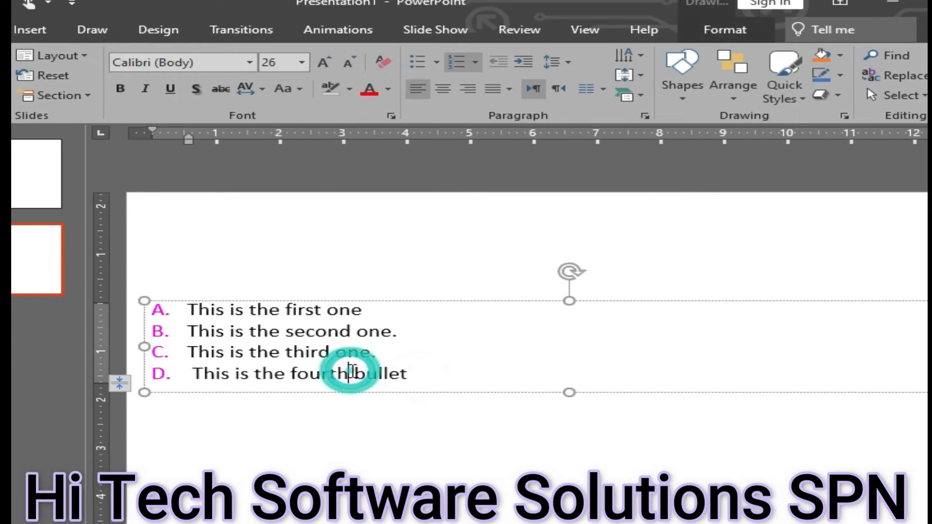
pyautogui.hotkey('ctrl', 'a')
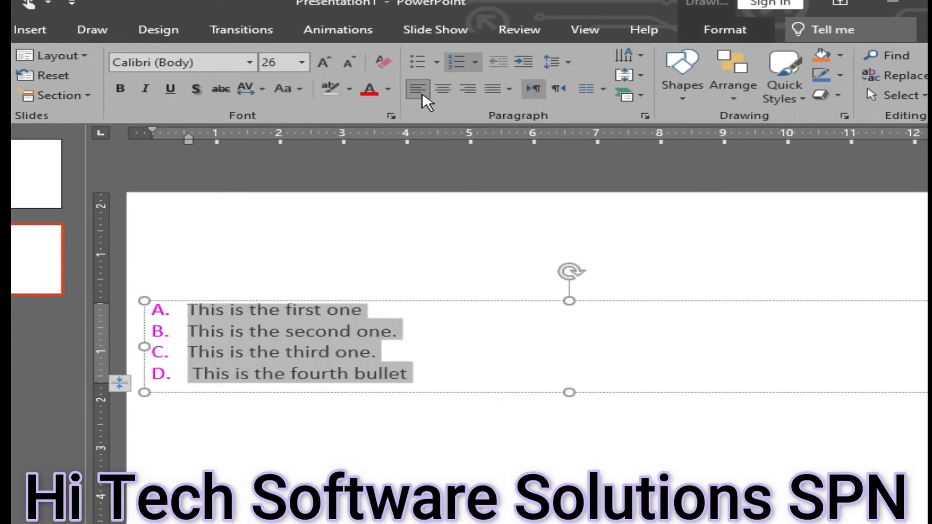
pyautogui.click(444, 94)
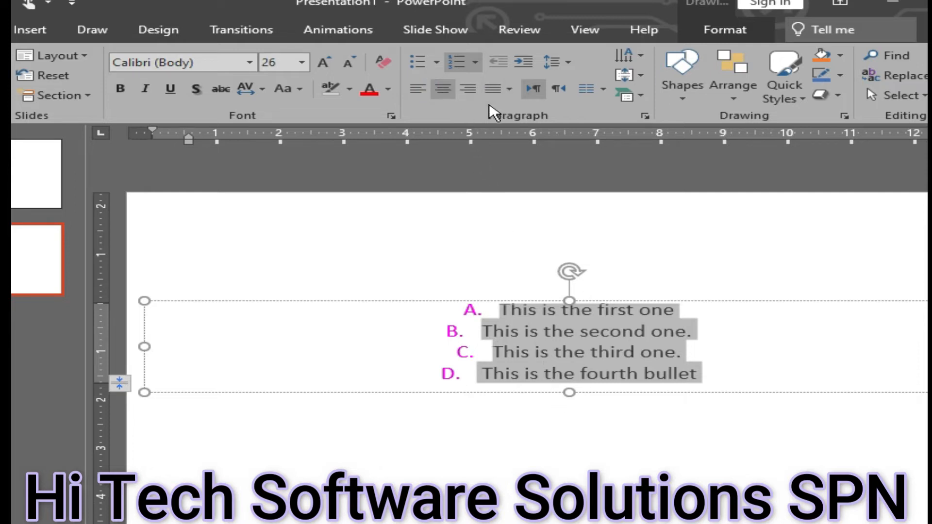
pyautogui.click(470, 91)
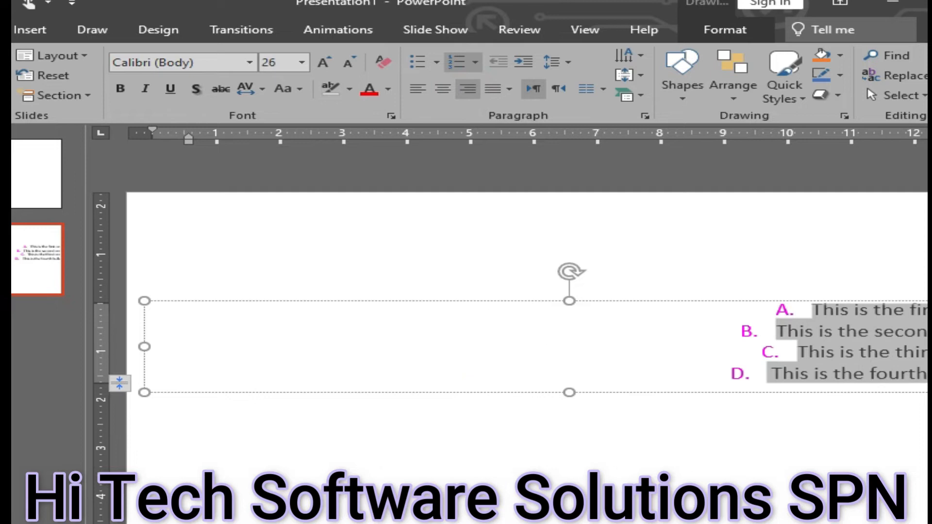
# Narrow the list's text box from its right side so that it fits within the slide
pyautogui.click(915, 351)
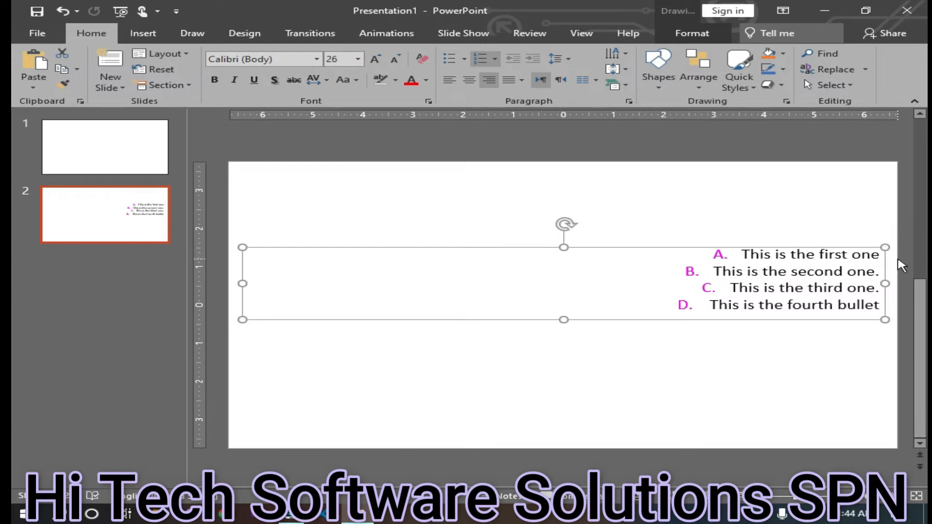
pyautogui.click(880, 260)
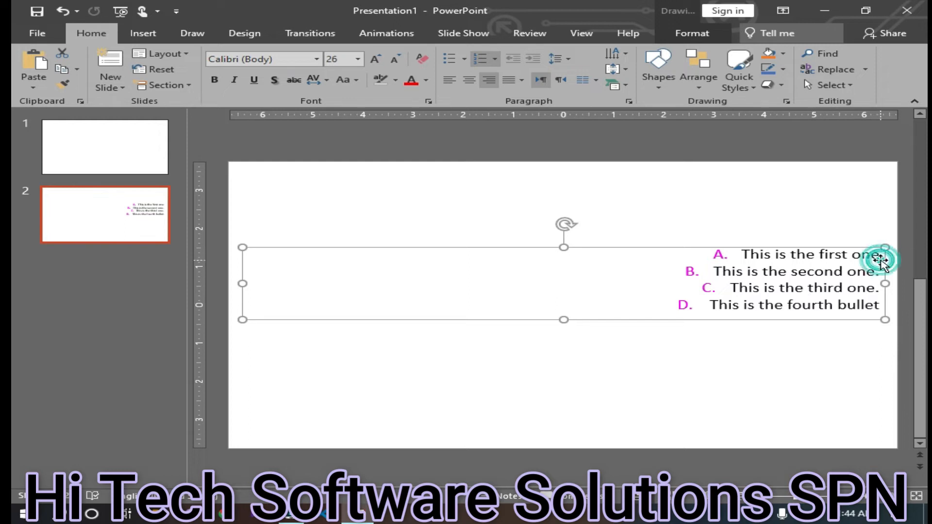
# Undo the list's right alignment and extend item A with "this is the new secont to display the justify of the text"
pyautogui.hotkey('ctrl', 'z')
pyautogui.write('s the n')
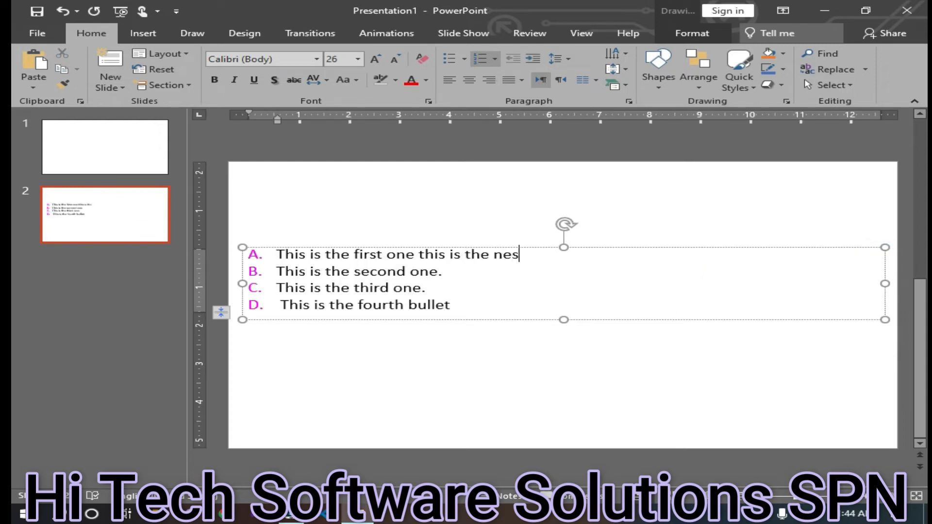
pyautogui.write('ew secont t o')
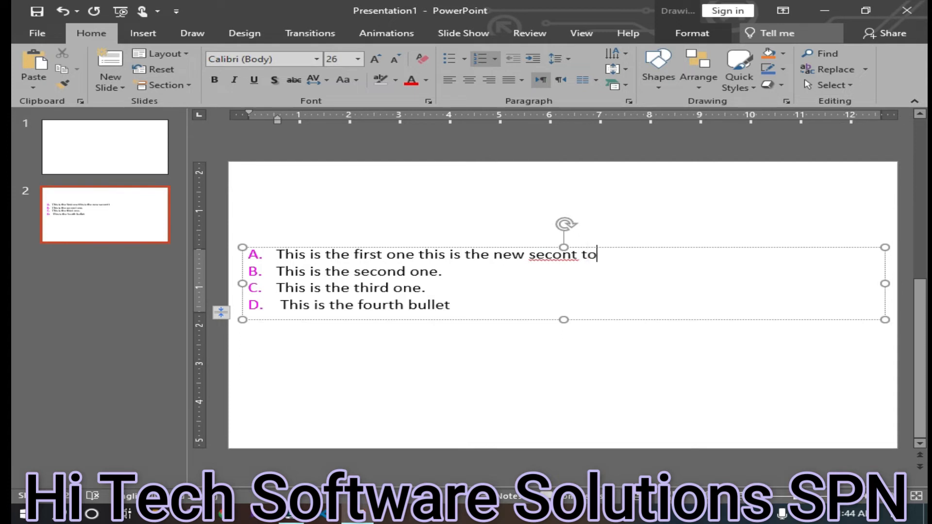
pyautogui.write(' display the ')
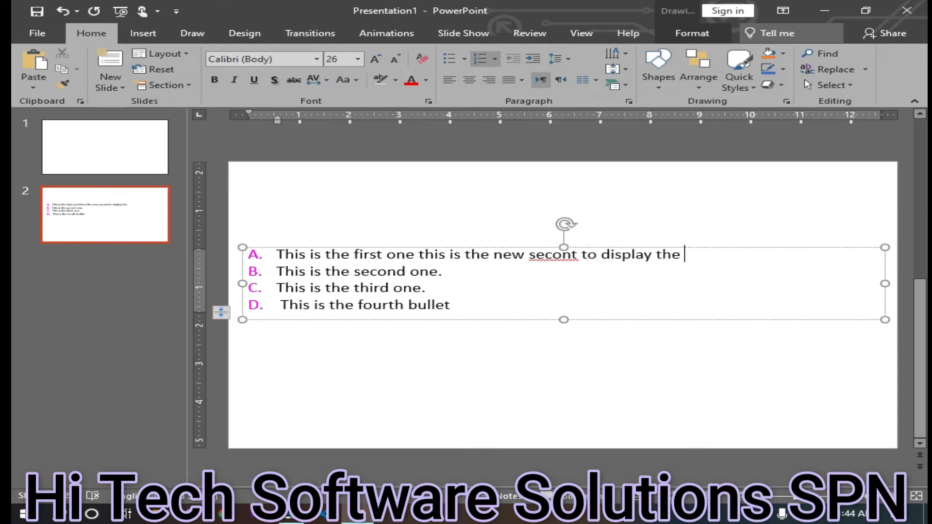
pyautogui.write('justif')
pyautogui.press('BackSpace')
pyautogui.write('of the tex')
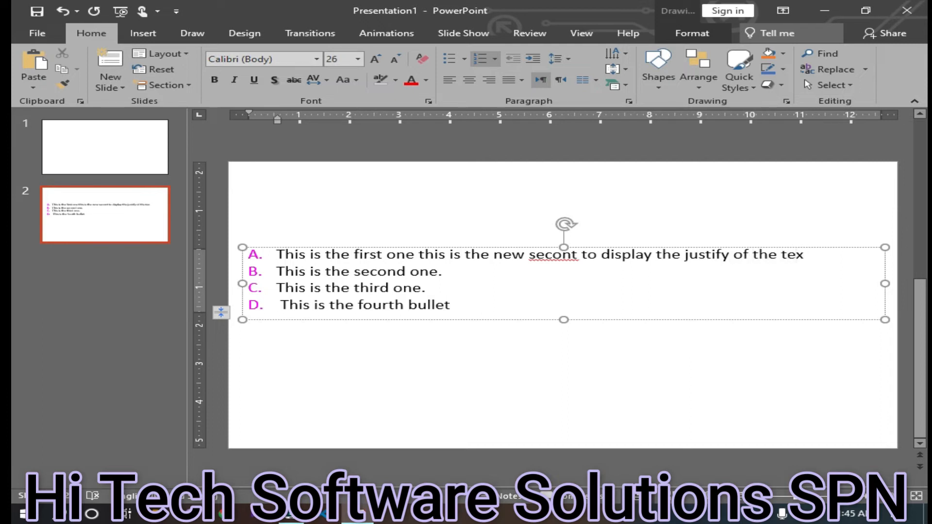
# Continue item A with the words "there are several types of fonts and styles in"
pyautogui.write('t th')
pyautogui.press('BackSpace')
pyautogui.write('ere are se')
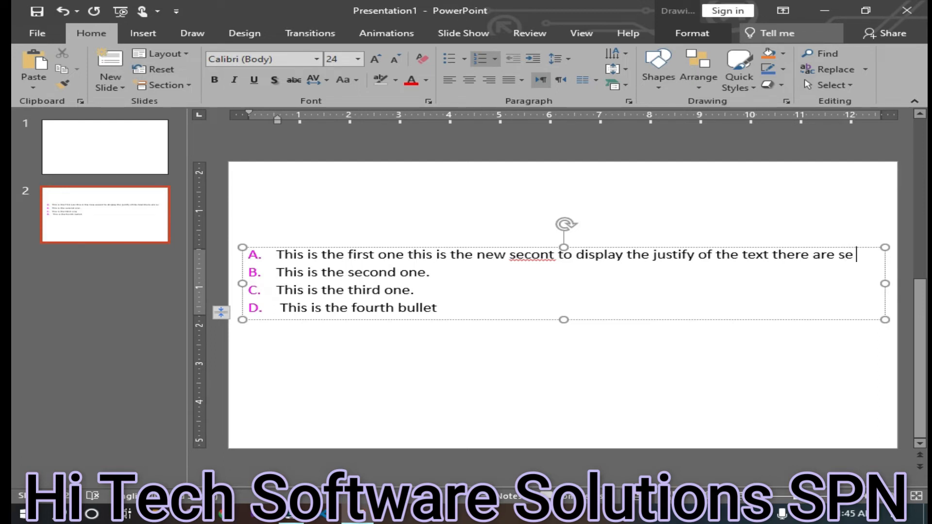
pyautogui.write('veral')
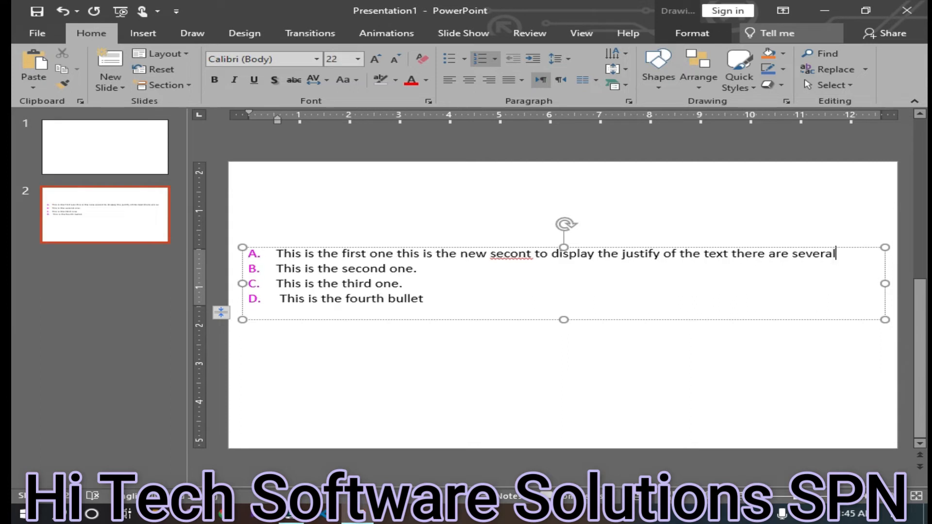
pyautogui.write(' types')
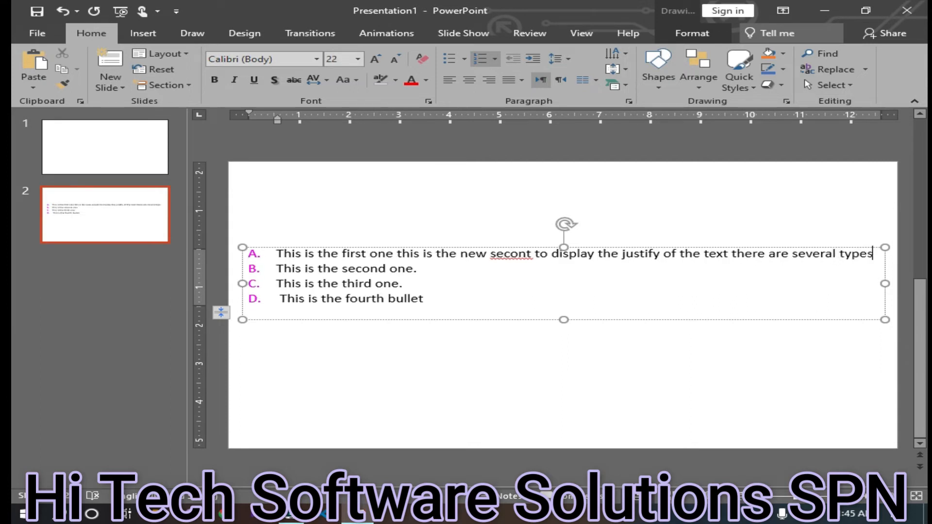
pyautogui.write(' of fo')
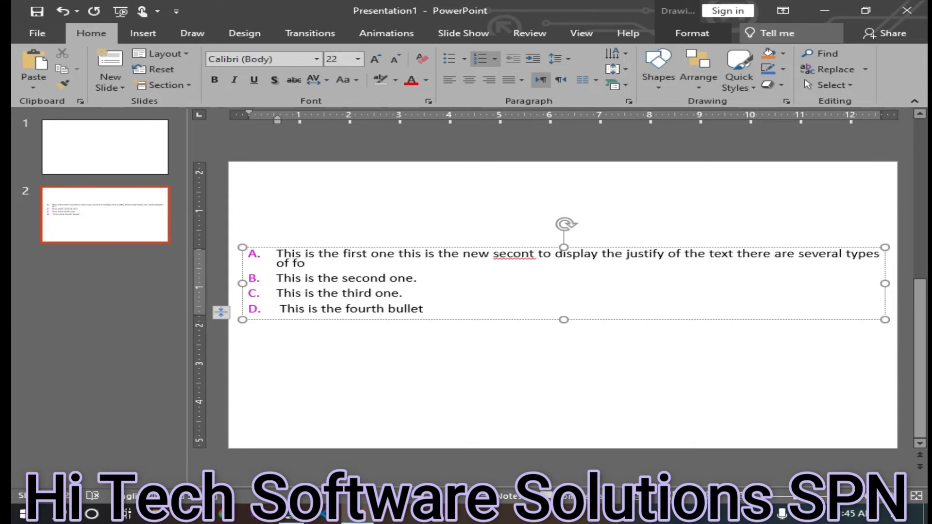
pyautogui.write('nts ans')
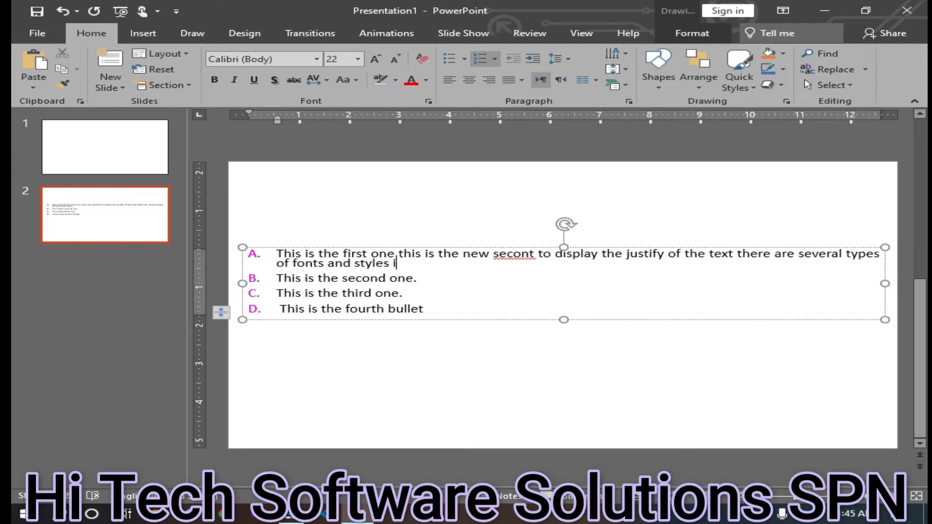
# Finish item A with "the PowerPoint 2019", removing the mistyped "ms Offie"
pyautogui.write('the ms Offie')
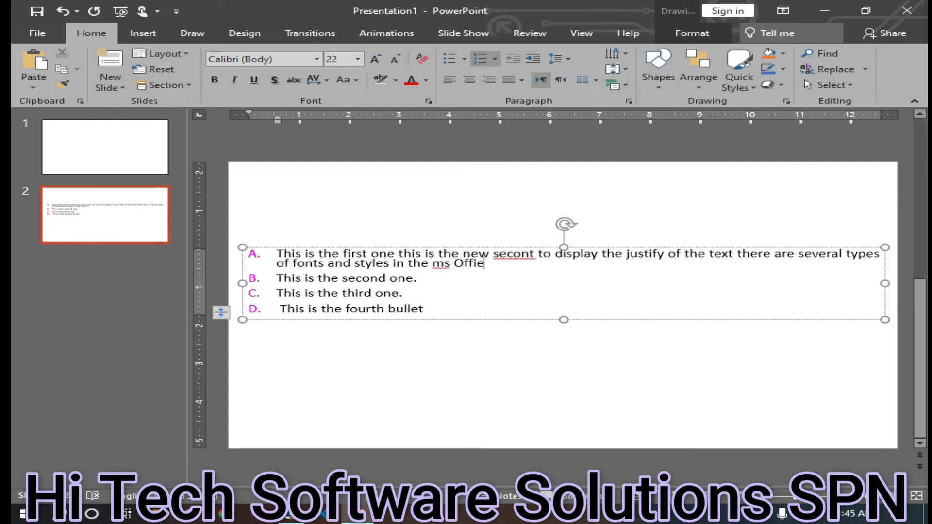
pyautogui.press('BackSpace')
pyautogui.press('BackSpace')
pyautogui.press('BackSpace')
pyautogui.press('BackSpace')
pyautogui.press('BackSpace')
pyautogui.press('BackSpace')
pyautogui.press('BackSpace')
pyautogui.press('BackSpace')
pyautogui.press('BackSpace')
pyautogui.write('P')
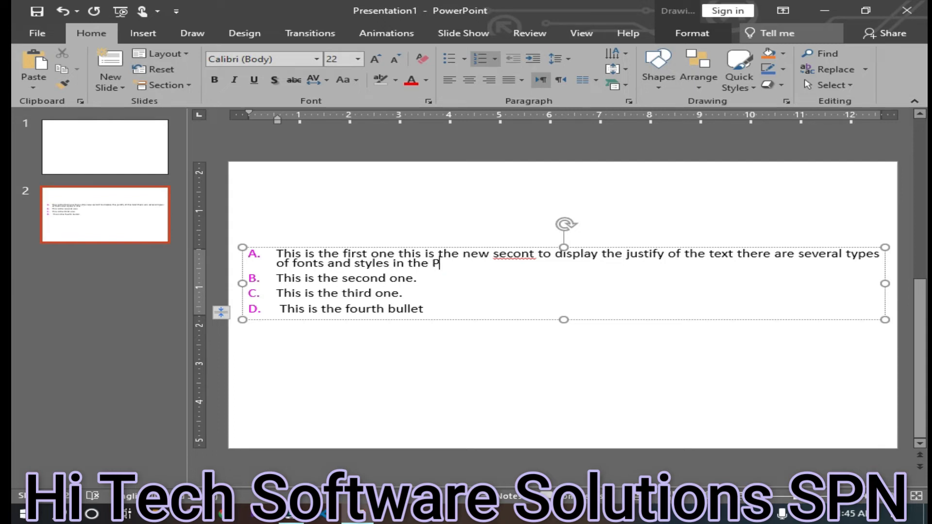
pyautogui.write('owerPoint')
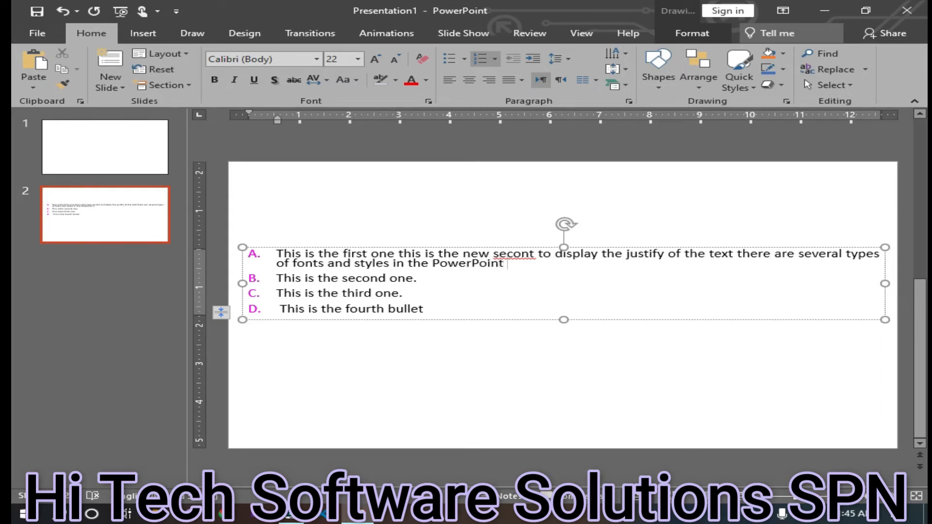
pyautogui.write(' 20')
# Copy item A's sentence and paste it once more at the end of item A and five times as new items below it
pyautogui.moveTo(278, 254); pyautogui.dragTo(543, 265)
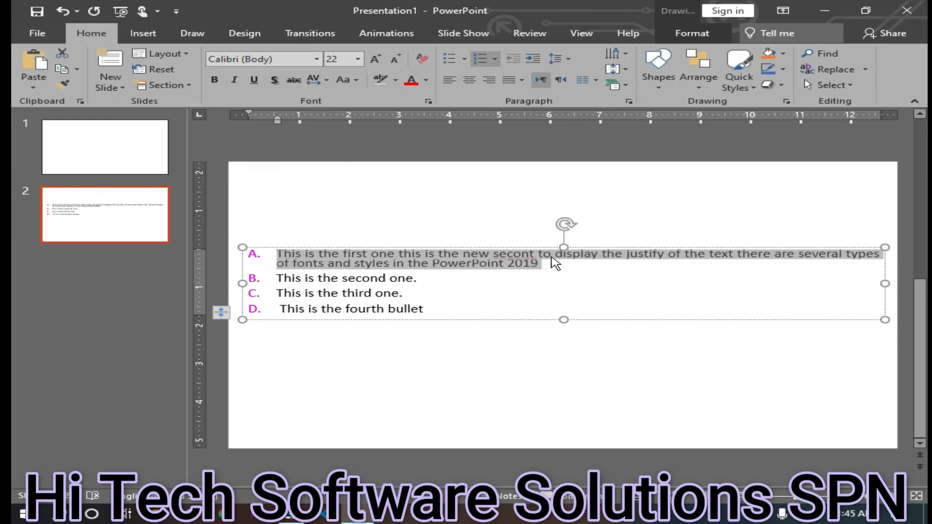
pyautogui.hotkey('ctrl', 'v')
pyautogui.click(553, 254)
pyautogui.click(542, 265)
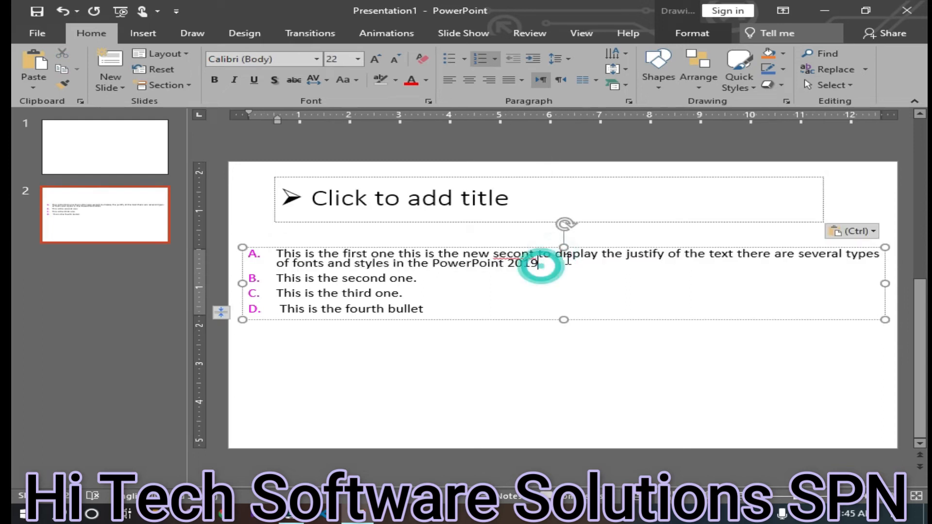
pyautogui.click(553, 264)
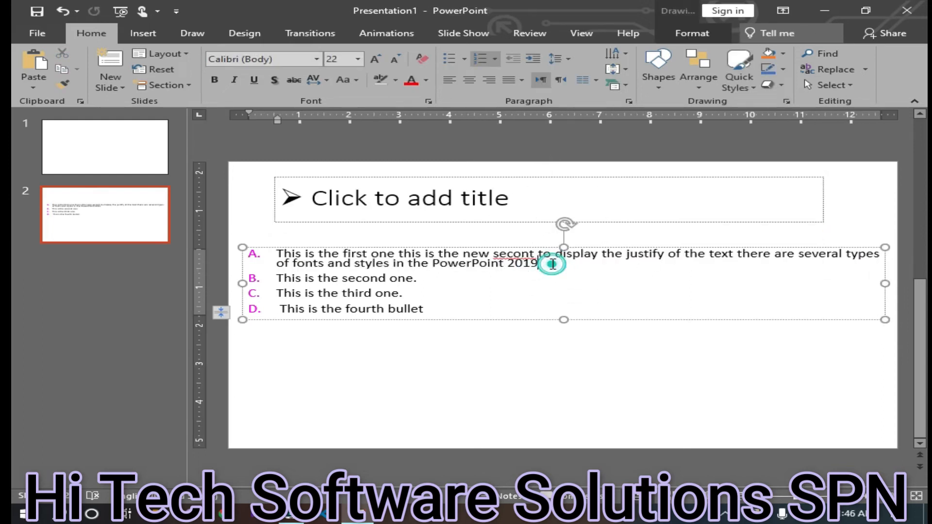
pyautogui.write('the first one this is the new secont to display the justify of the text there are several types of fonts and styles in the PowerPoint 2019')
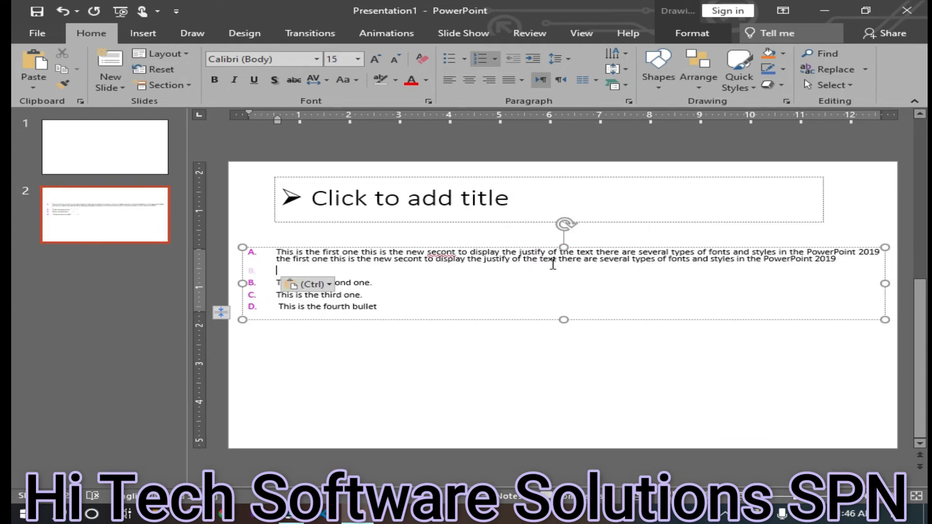
pyautogui.hotkey('ctrl', 'v')
pyautogui.hotkey('ctrl', 'v')
pyautogui.hotkey('ctrl', 'v')
pyautogui.hotkey('ctrl', 'v')
pyautogui.hotkey('ctrl', 'v')
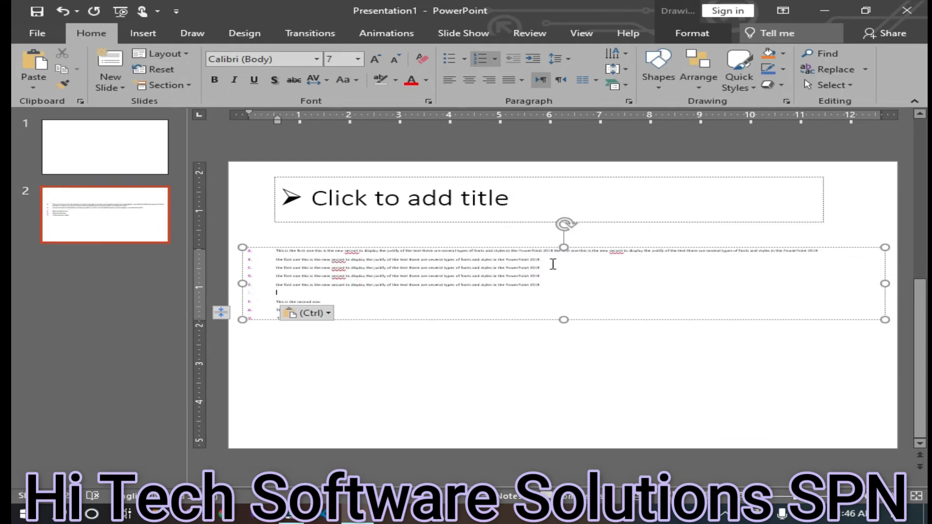
# Enlarge the font size of the entire list to 20
pyautogui.scroll(1, 624, 307)
pyautogui.click(119, 213)
pyautogui.click(492, 260)
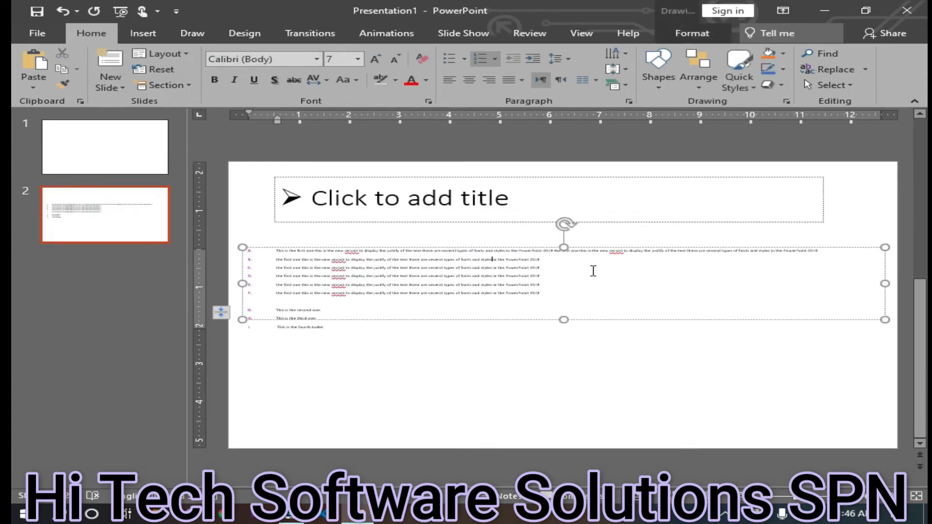
pyautogui.hotkey('ctrl', 'a')
pyautogui.click(375, 59)
pyautogui.click(375, 58)
pyautogui.click(375, 59)
pyautogui.click(375, 59)
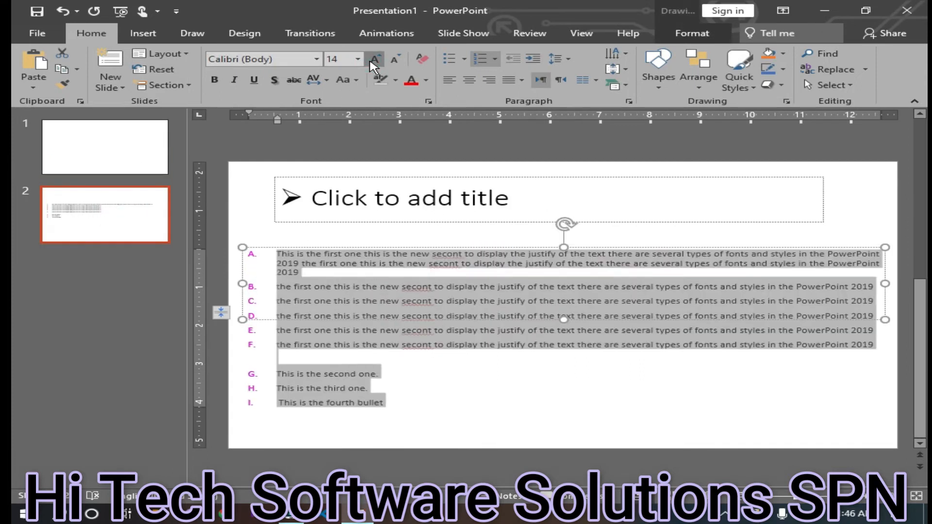
pyautogui.click(375, 59)
pyautogui.click(374, 59)
# Narrow the list's text box from its right side to slightly less than a third of the slide's width
pyautogui.moveTo(886, 265); pyautogui.dragTo(436, 284)
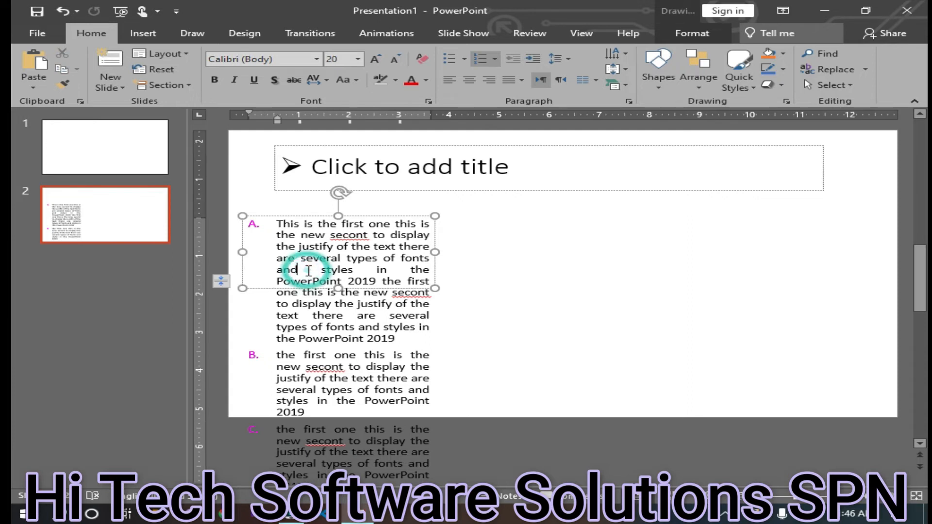
pyautogui.hotkey('ctrl', 'a')
pyautogui.scroll(-3, 335, 258)
pyautogui.scroll(5, 335, 252)
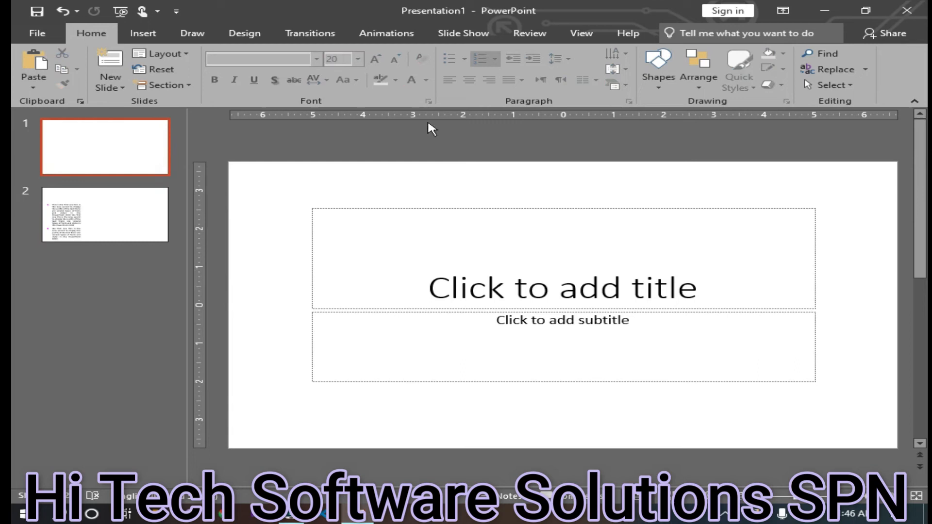
# Try left and centre alignment on the entire list, and finally justify it
pyautogui.scroll(-6, 417, 160)
pyautogui.click(404, 200)
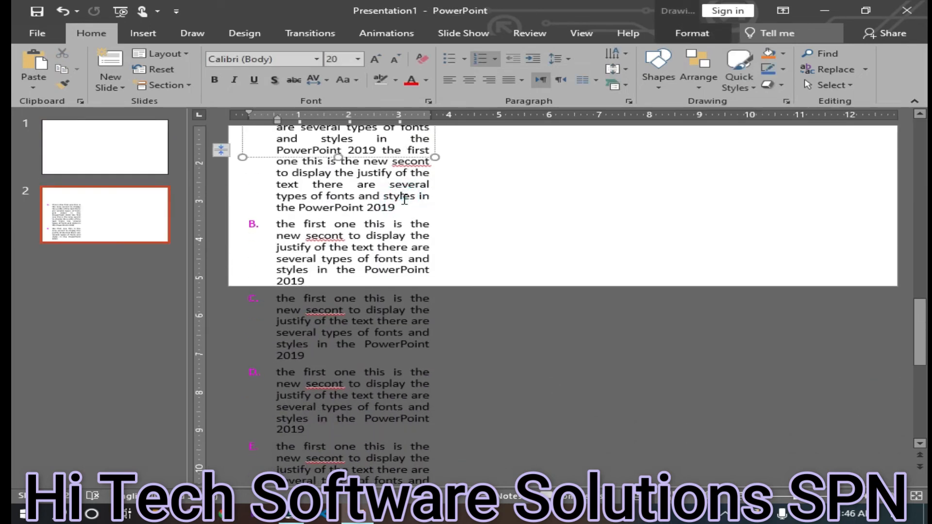
pyautogui.hotkey('ctrl', 'a')
pyautogui.scroll(5, 398, 196)
pyautogui.scroll(1, 399, 200)
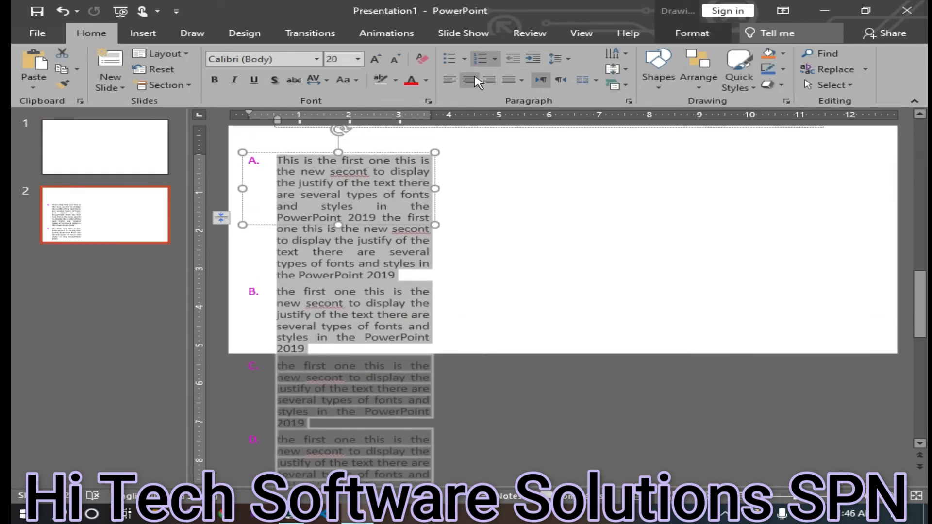
pyautogui.hotkey('ctrl', 'l')
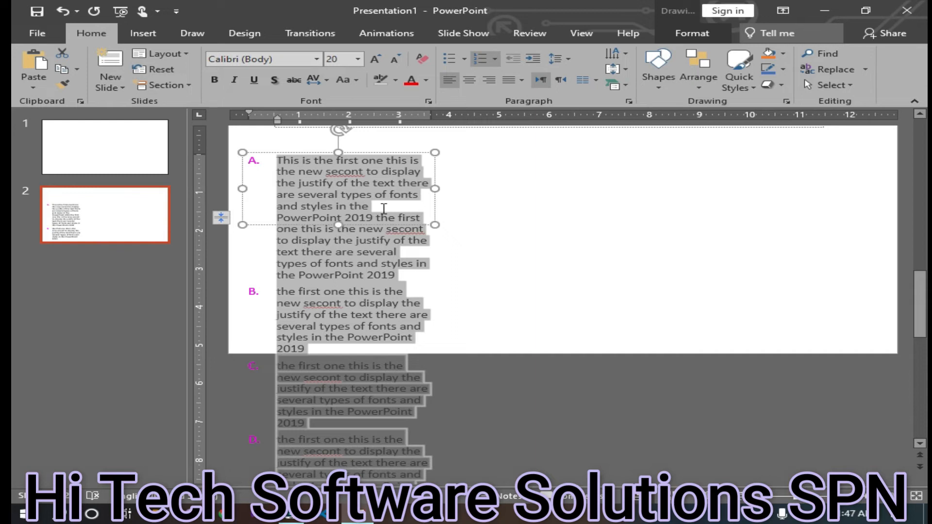
pyautogui.scroll(-2, 386, 307)
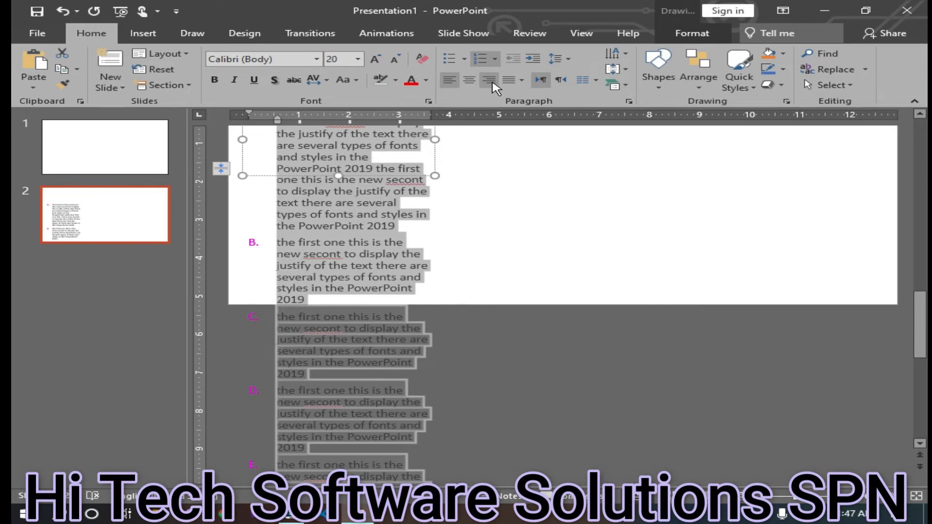
pyautogui.click(468, 80)
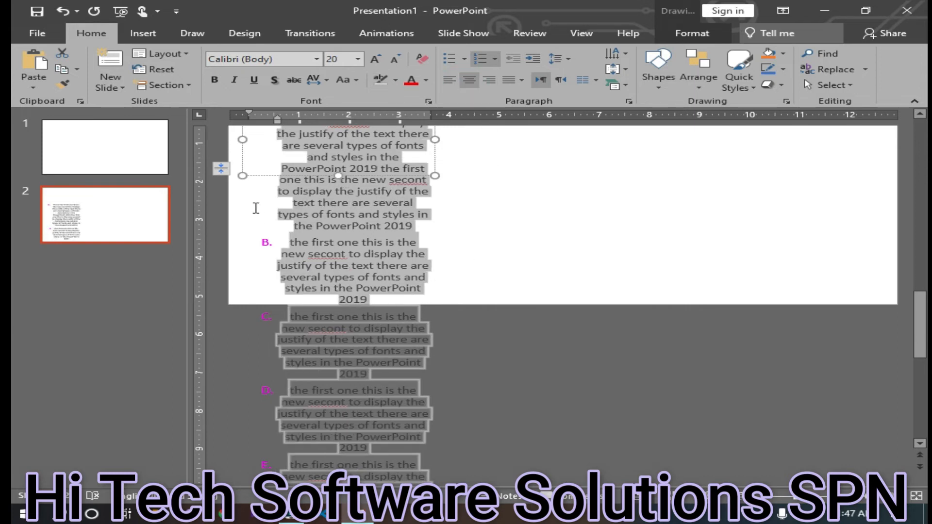
pyautogui.click(520, 80)
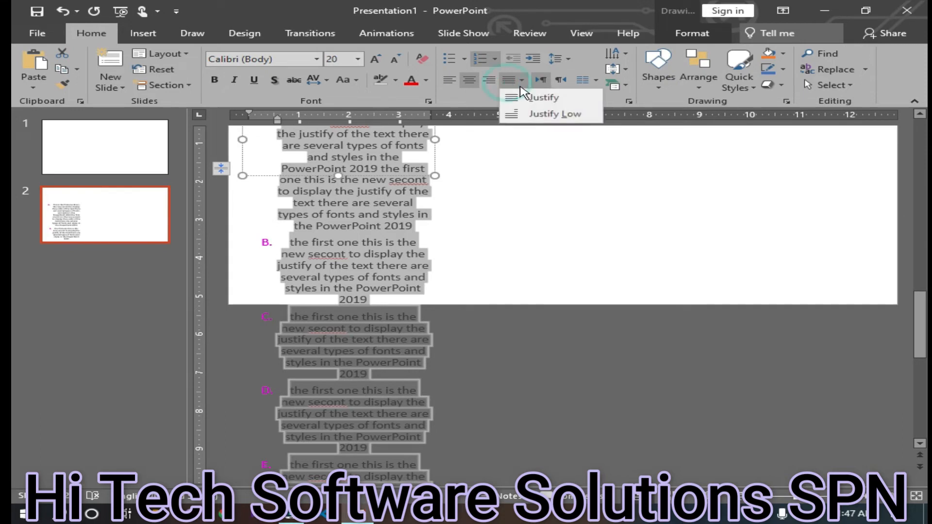
pyautogui.click(537, 93)
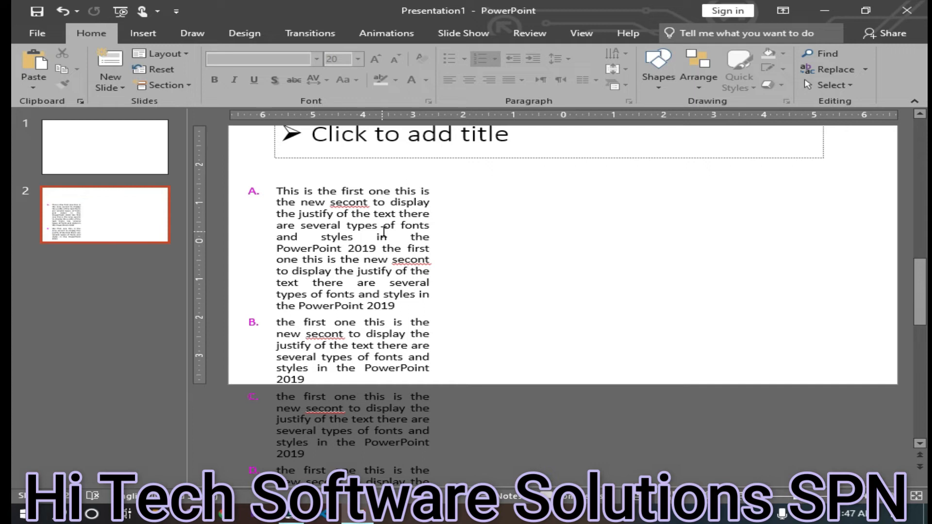
# Widen the list's text box from its right side to over half the slide's width and merge item B into item A
pyautogui.click(286, 213)
pyautogui.moveTo(436, 219); pyautogui.dragTo(636, 205)
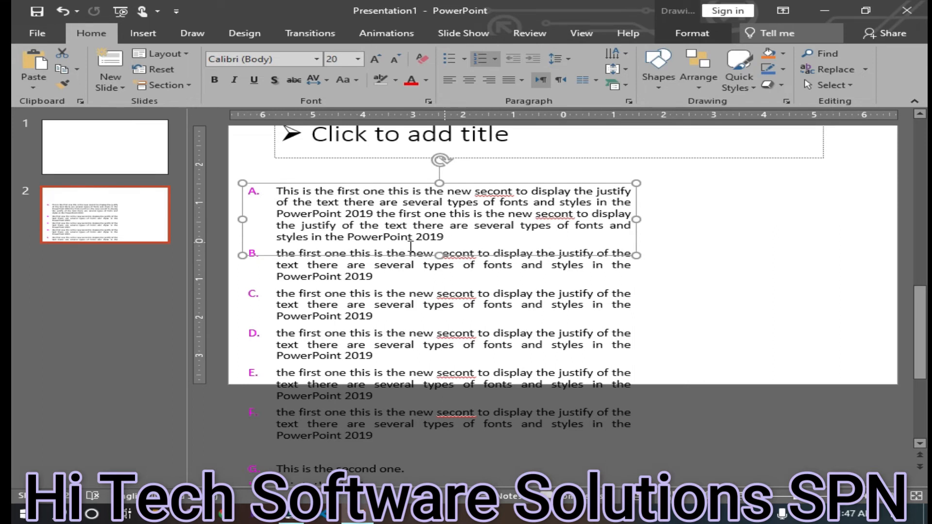
pyautogui.click(267, 249)
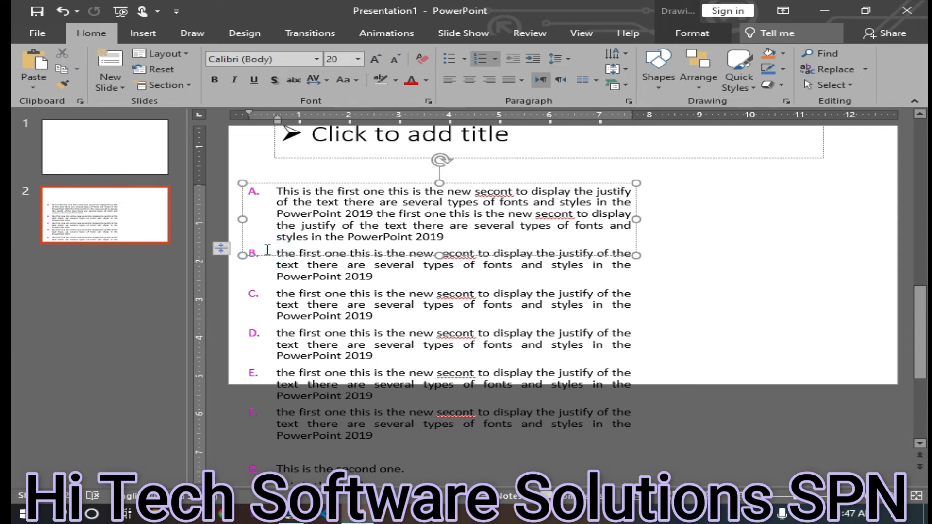
pyautogui.press('BackSpace')
pyautogui.press('BackSpace')
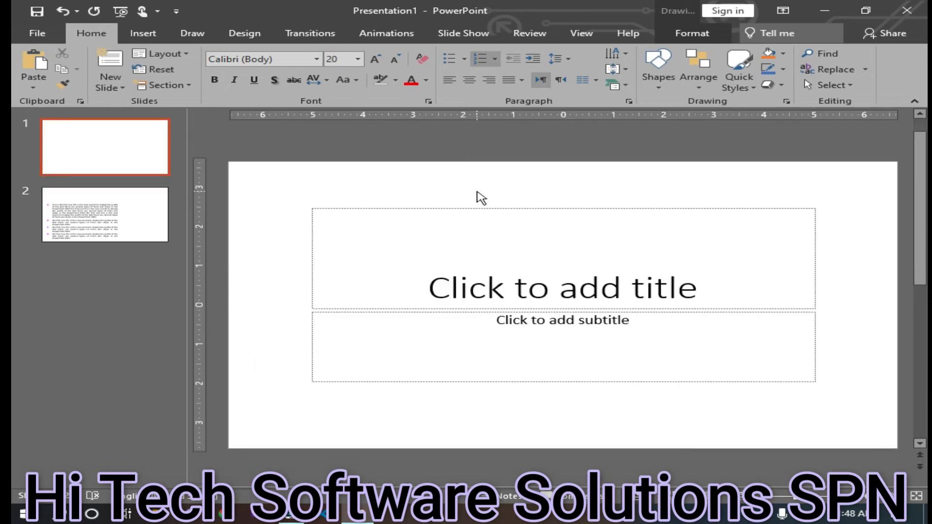
# Indent list item C by one list level
pyautogui.scroll(3, 477, 194)
pyautogui.scroll(-4, 450, 357)
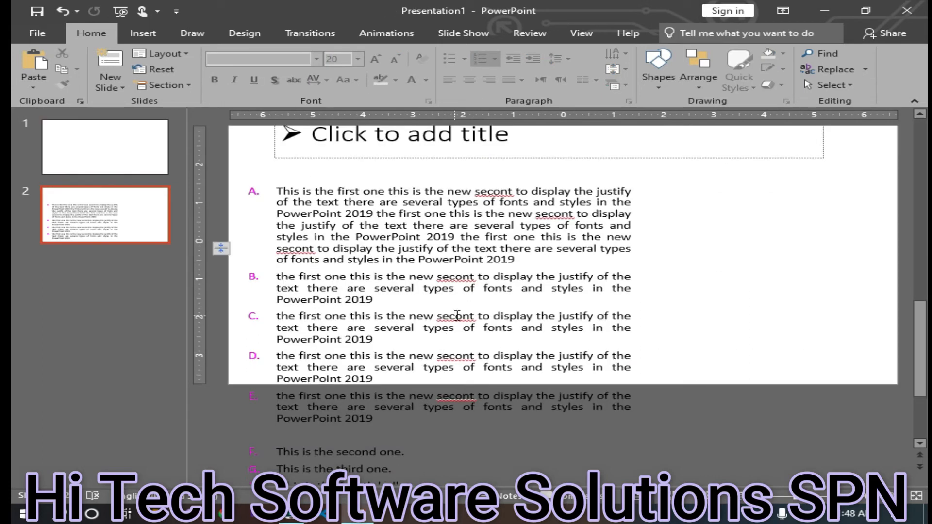
pyautogui.click(457, 315)
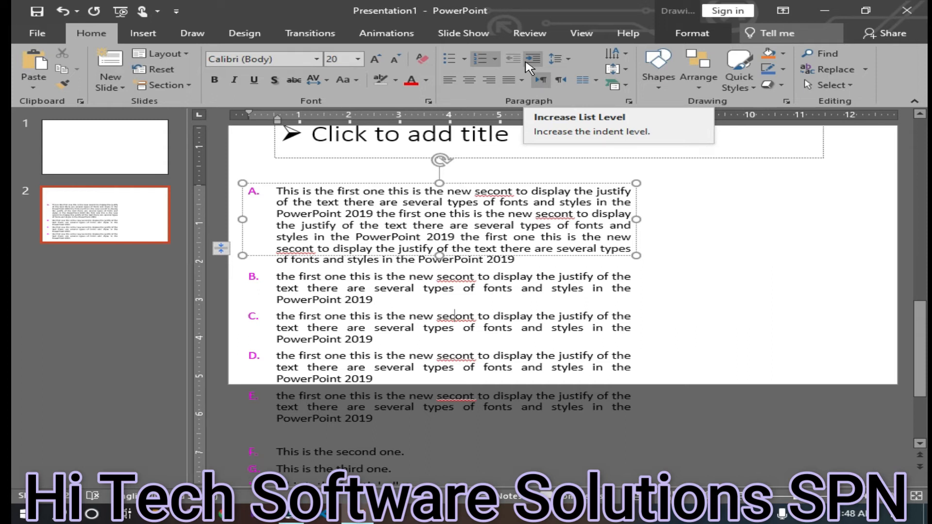
pyautogui.click(532, 58)
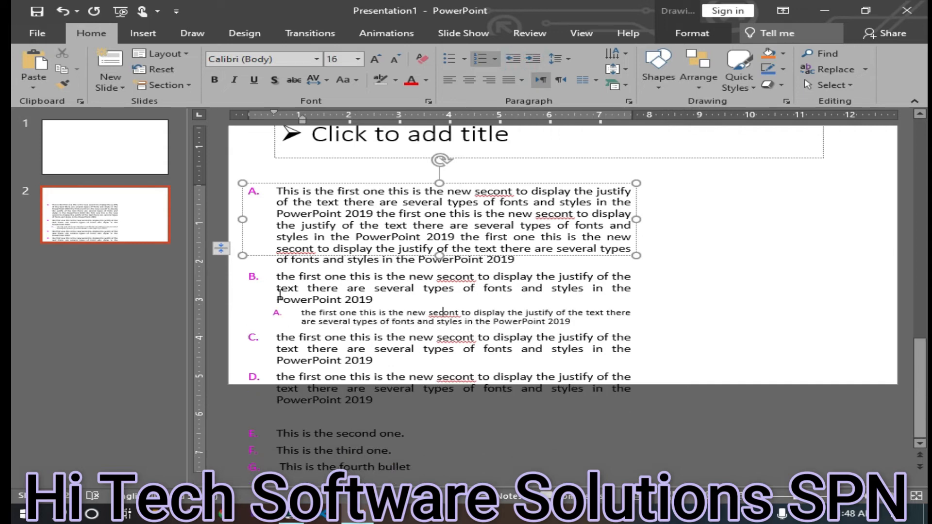
# Delete all text from the list's text box on slide 2
pyautogui.hotkey('ctrl', 'a')
pyautogui.press('Delete')
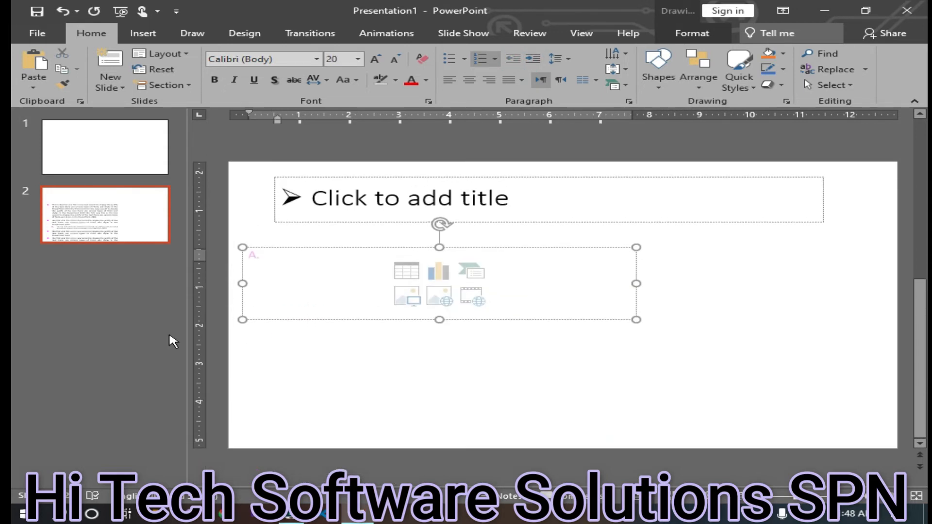
# Enter "This is the first level" as the text of both list items A and B in the text box
pyautogui.write('thsi')
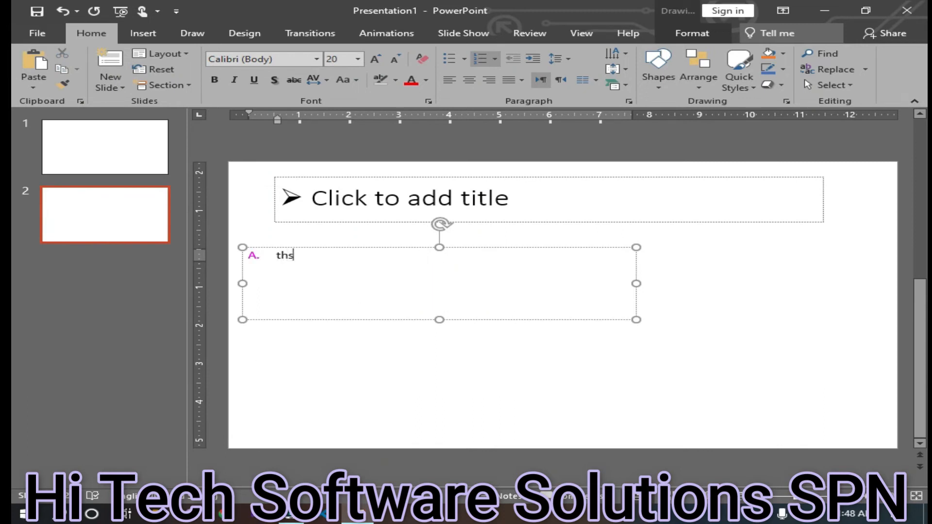
pyautogui.press('BackSpace')
pyautogui.write('is is the first leve')
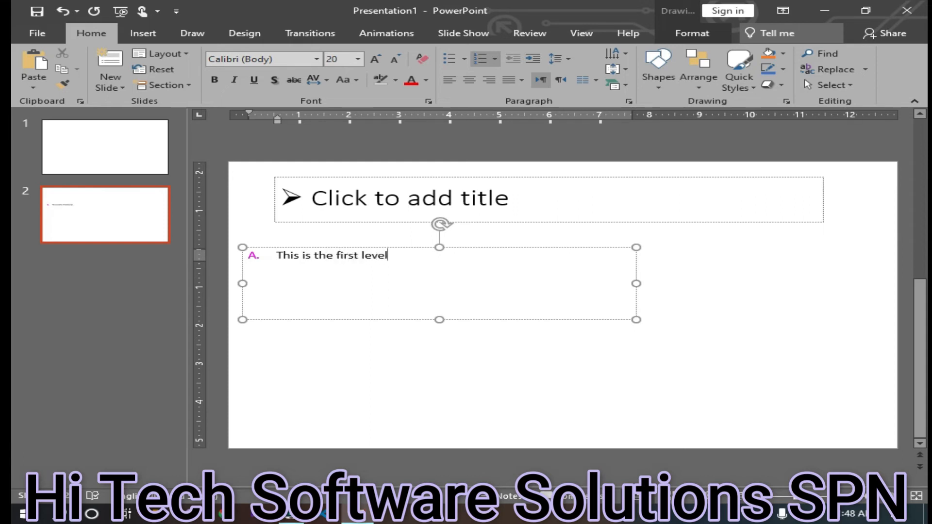
pyautogui.write('l')
pyautogui.press('Return')
pyautogui.write('This is th')
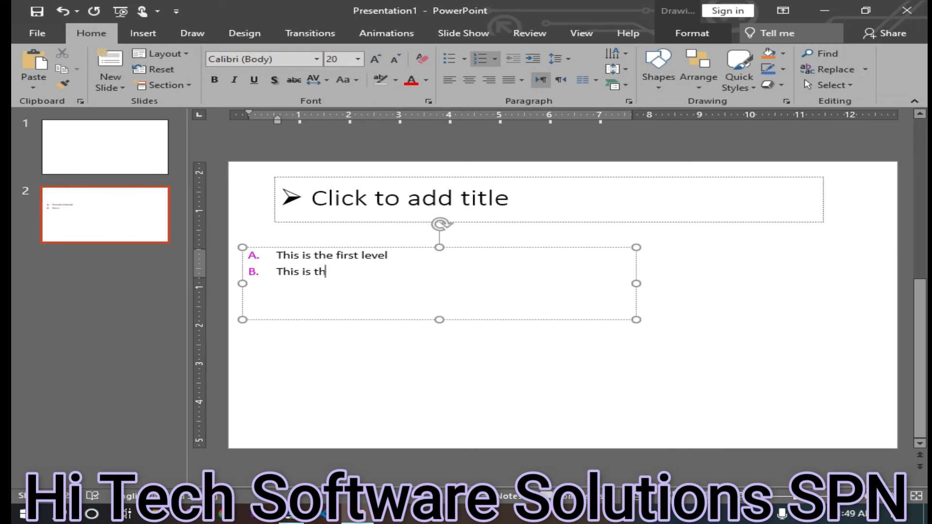
pyautogui.write('e t=f')
pyautogui.press('BackSpace')
pyautogui.write('first level')
# Try increasing the list level of item B by one and undo it
pyautogui.scroll(3, 333, 297)
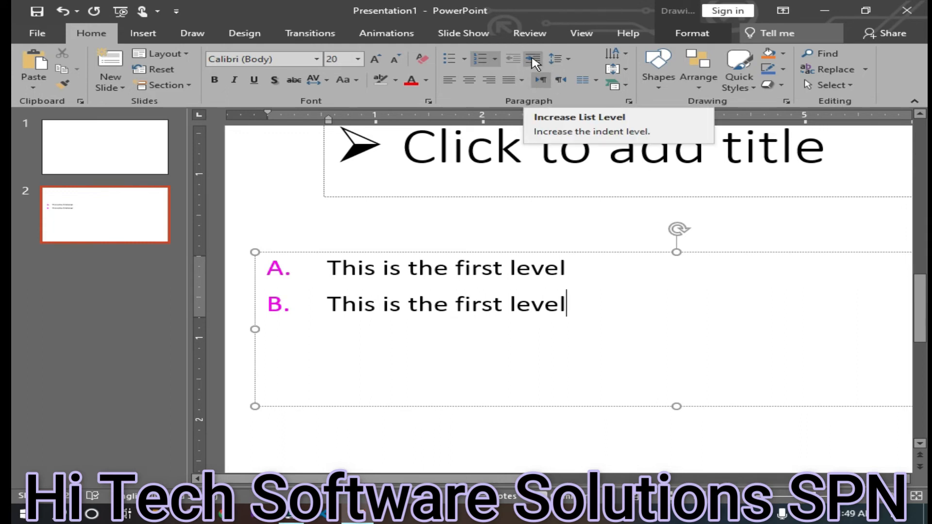
pyautogui.click(534, 59)
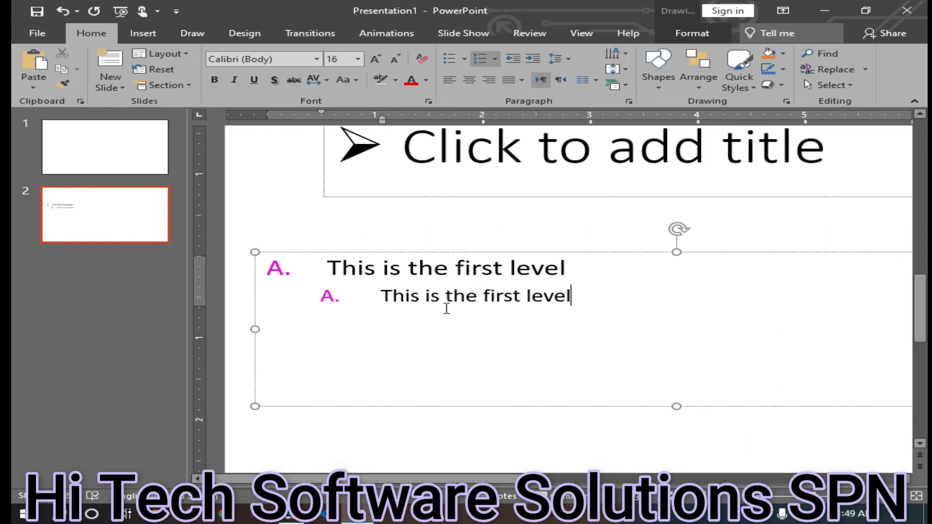
pyautogui.hotkey('ctrl', 'z')
# Add a sub-item one list level below item B reading "This is the second level."
pyautogui.press('Return')
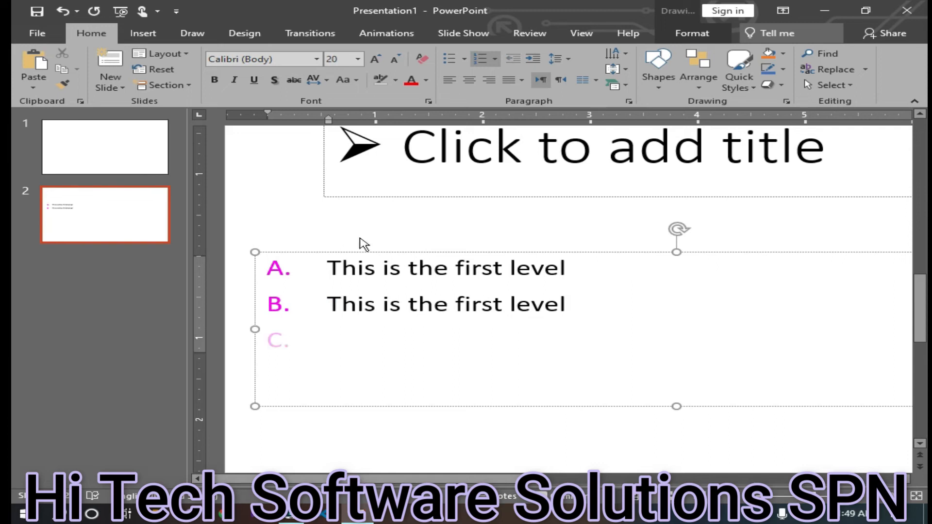
pyautogui.click(533, 59)
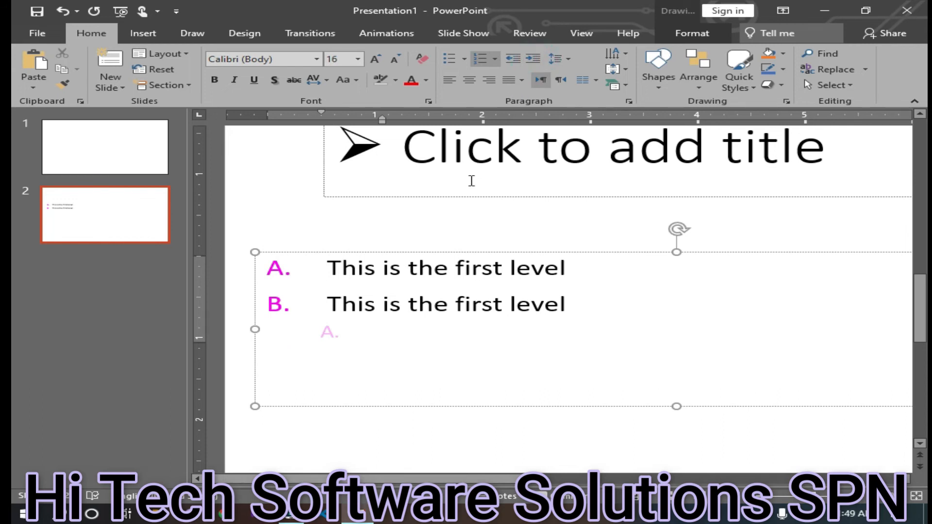
pyautogui.write('This i')
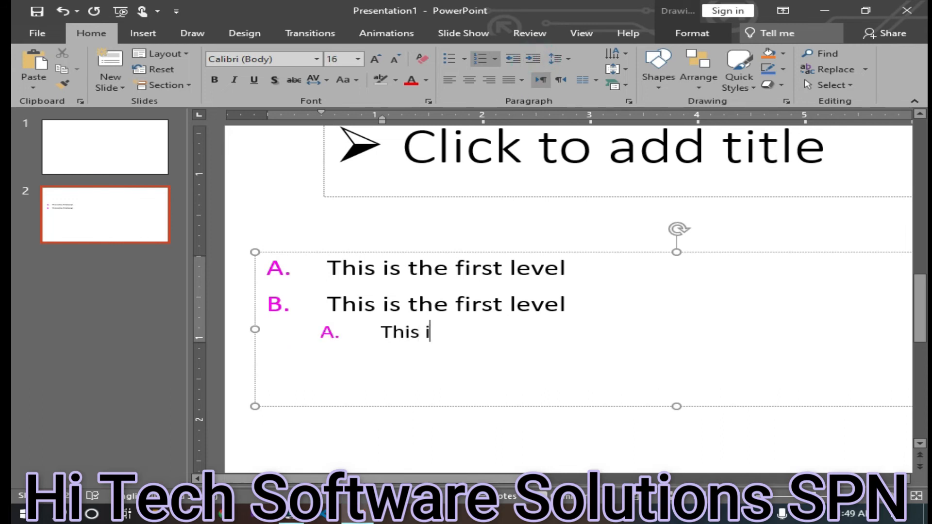
pyautogui.write('s the secondl')
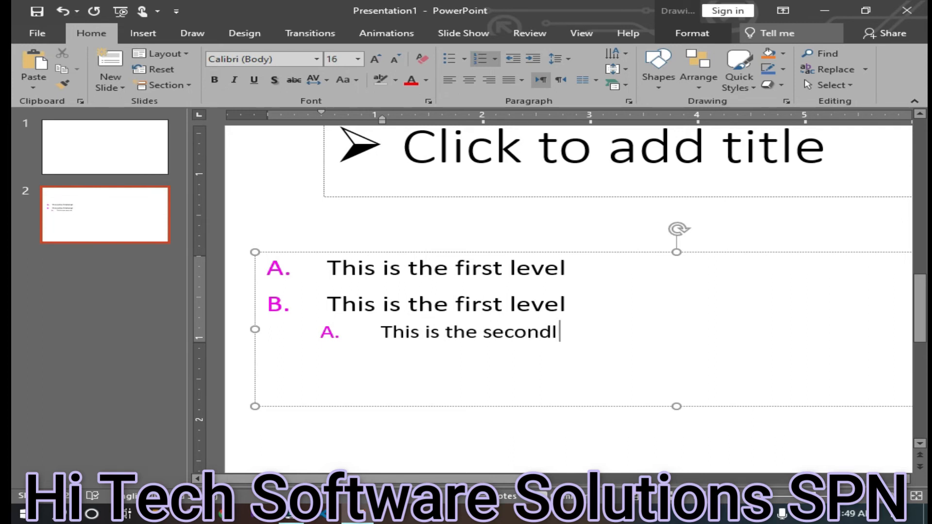
pyautogui.press('BackSpace')
pyautogui.write('level.')
# Add a sub-item one list level below the second-level item reading "This is the third level"
pyautogui.press('Return')
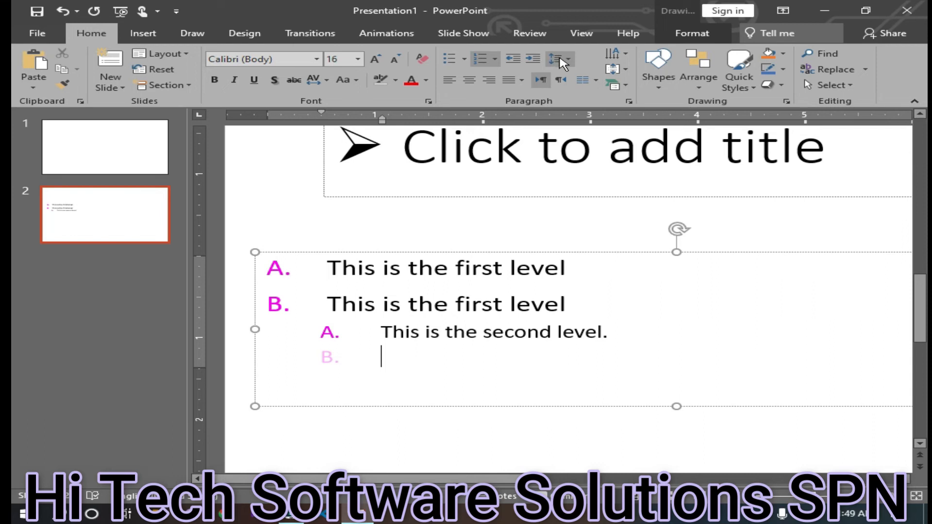
pyautogui.click(533, 59)
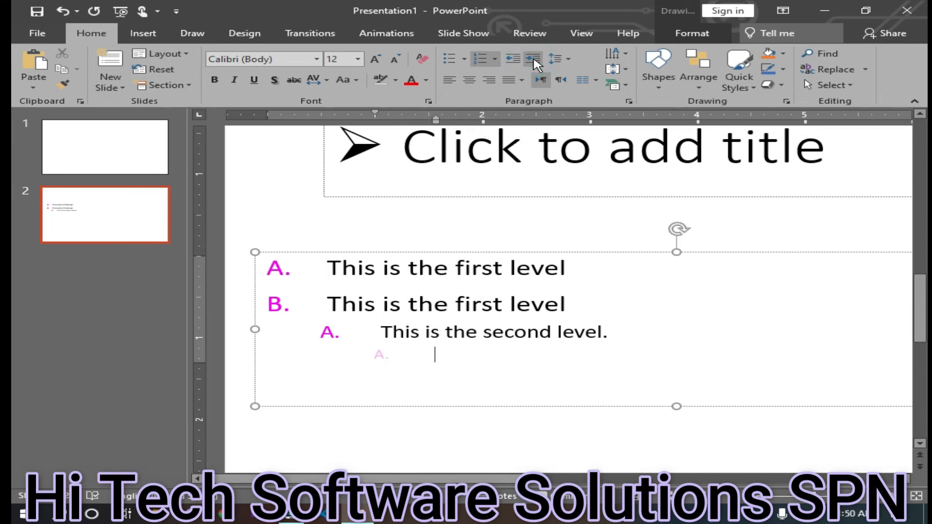
pyautogui.write('tis')
pyautogui.press('BackSpace')
pyautogui.press('BackSpace')
pyautogui.write('his is the')
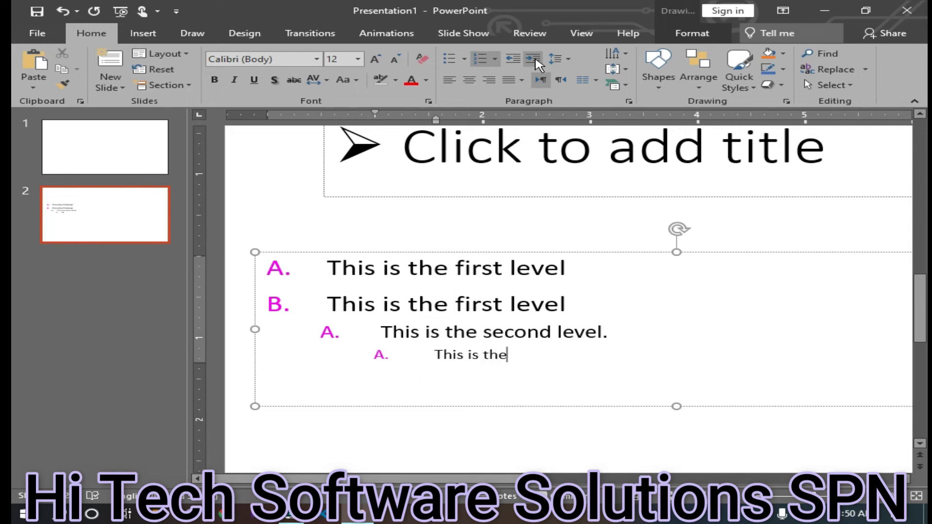
pyautogui.write(' third level')
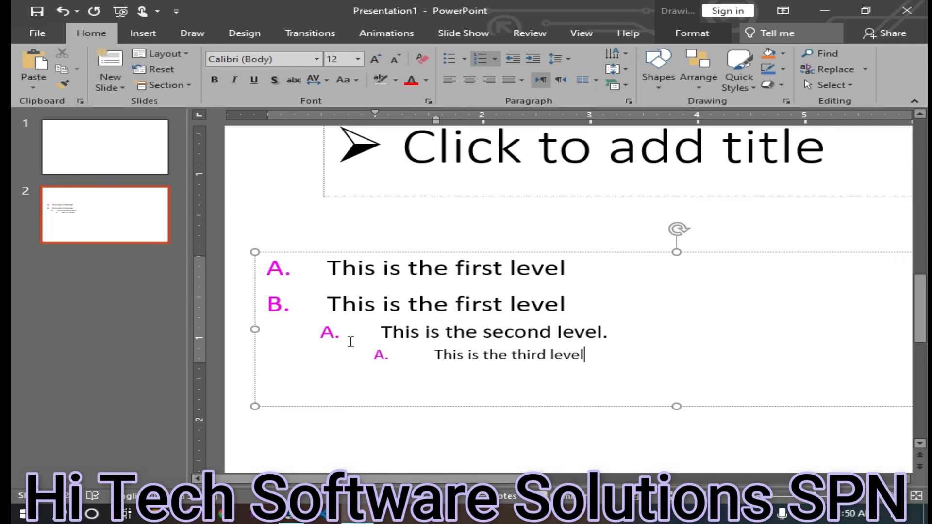
# Add another third-level item reading "This B:A:A"
pyautogui.press('Return')
pyautogui.write('This')
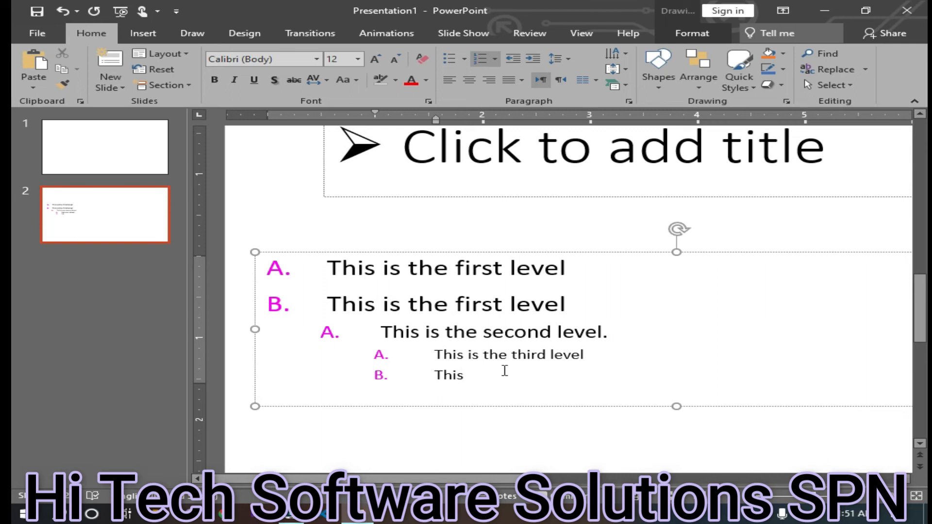
pyautogui.click(541, 355)
pyautogui.click(551, 373)
pyautogui.write('B:A:A')
pyautogui.press('BackSpace')
pyautogui.doubleClick(473, 375)
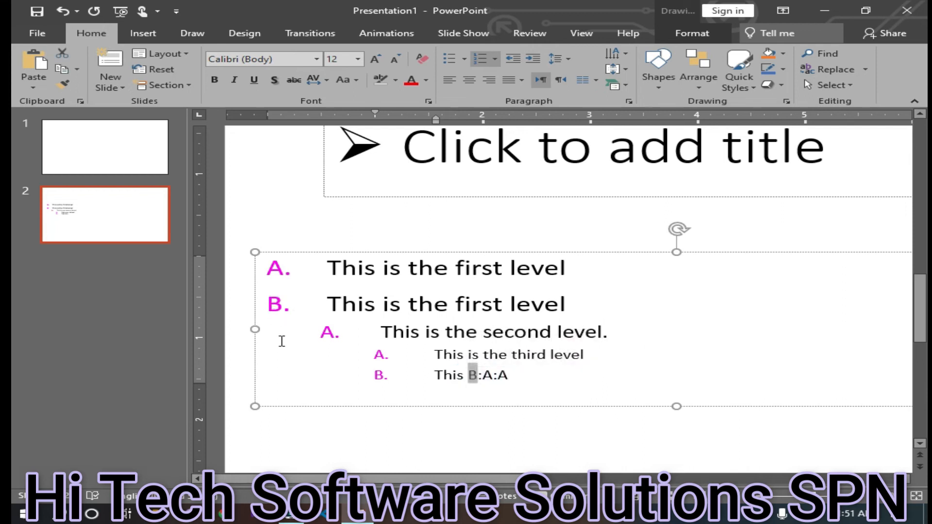
pyautogui.click(350, 336)
pyautogui.click(288, 306)
pyautogui.click(312, 326)
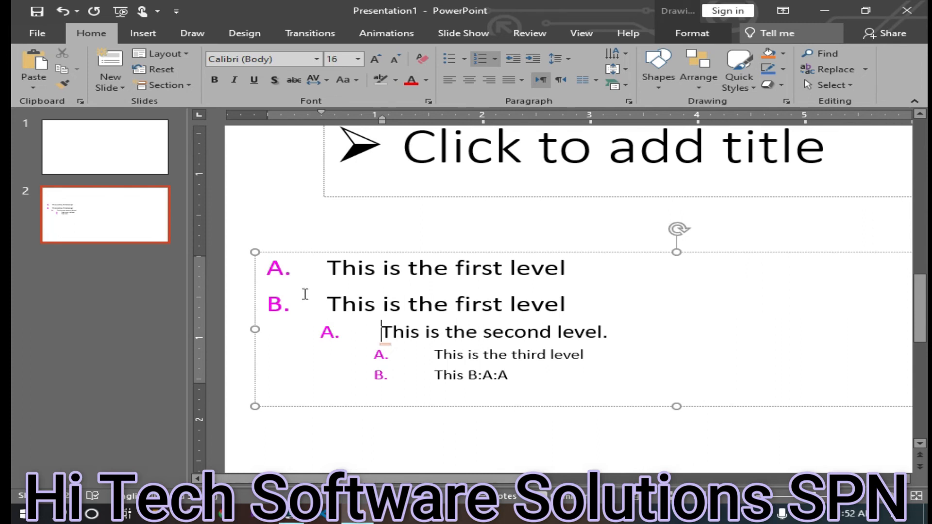
# Try to delete all the text in the multilevel list's text box
pyautogui.hotkey('ctrl', 'a')
pyautogui.press('Delete')
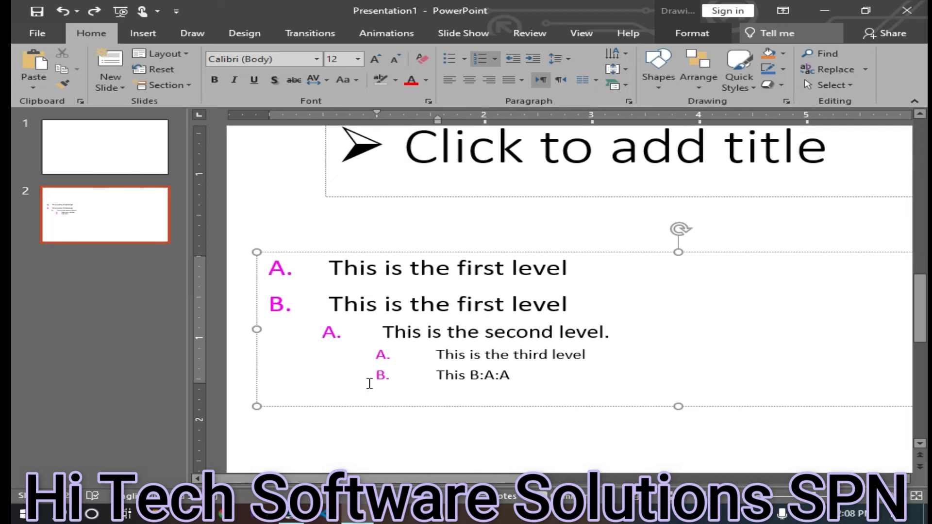
pyautogui.press('Return')
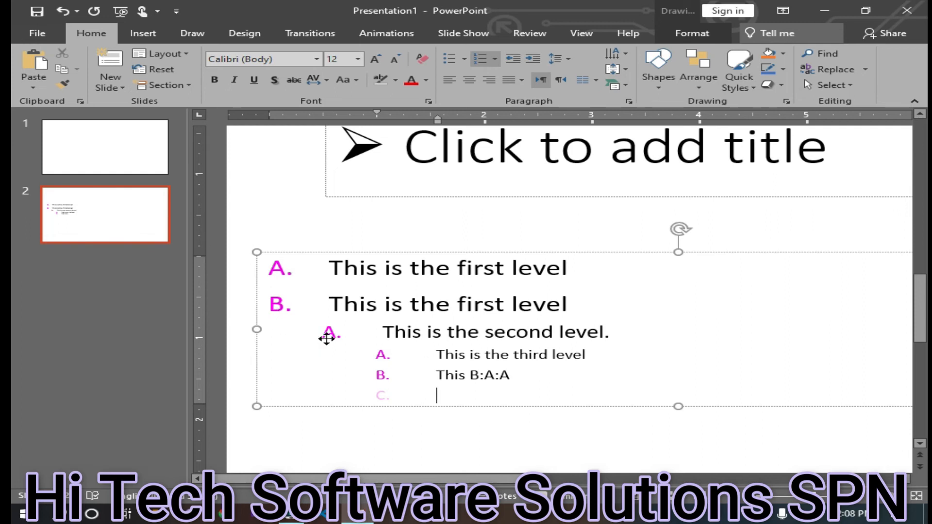
pyautogui.press('BackSpace')
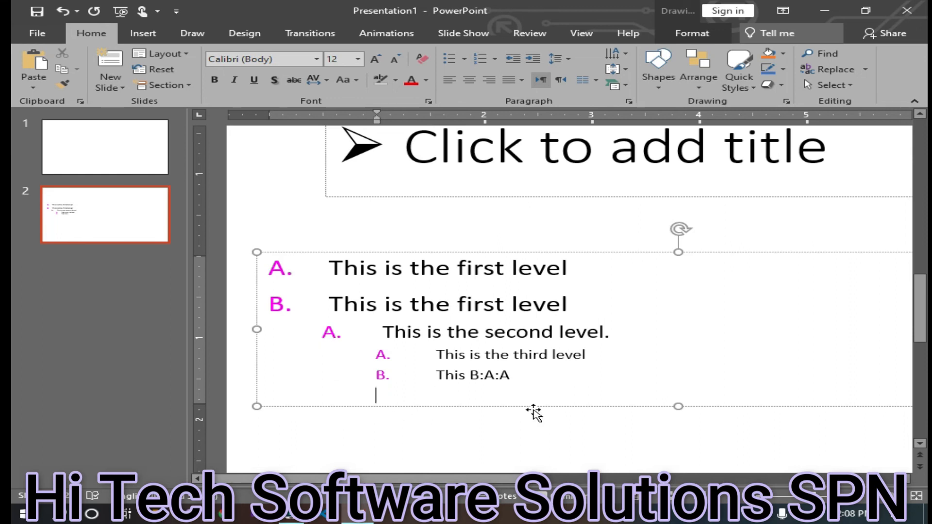
pyautogui.click(513, 58)
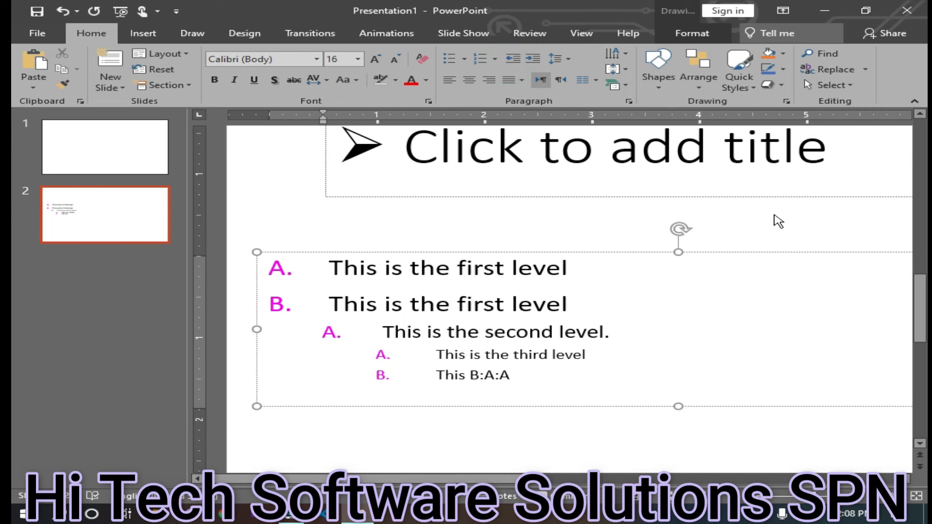
pyautogui.write('thi')
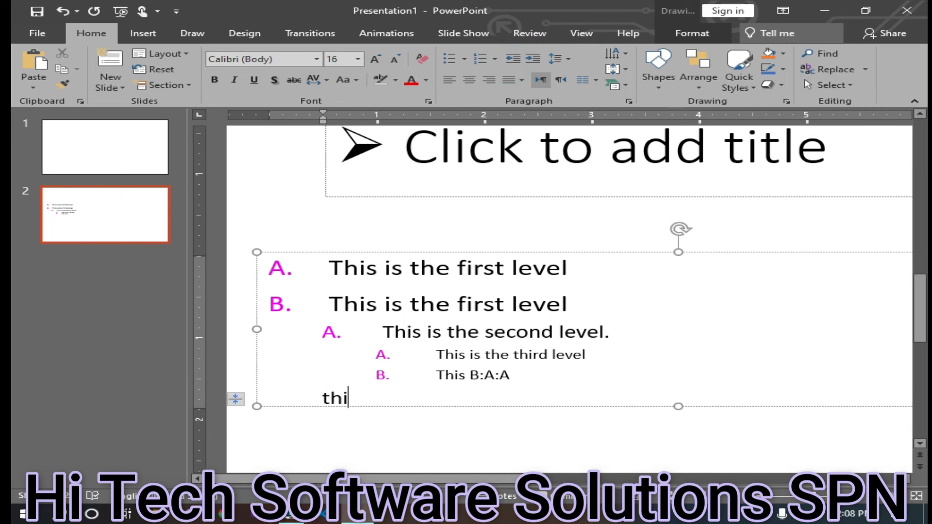
pyautogui.press('BackSpace')
pyautogui.press('BackSpace')
pyautogui.press('BackSpace')
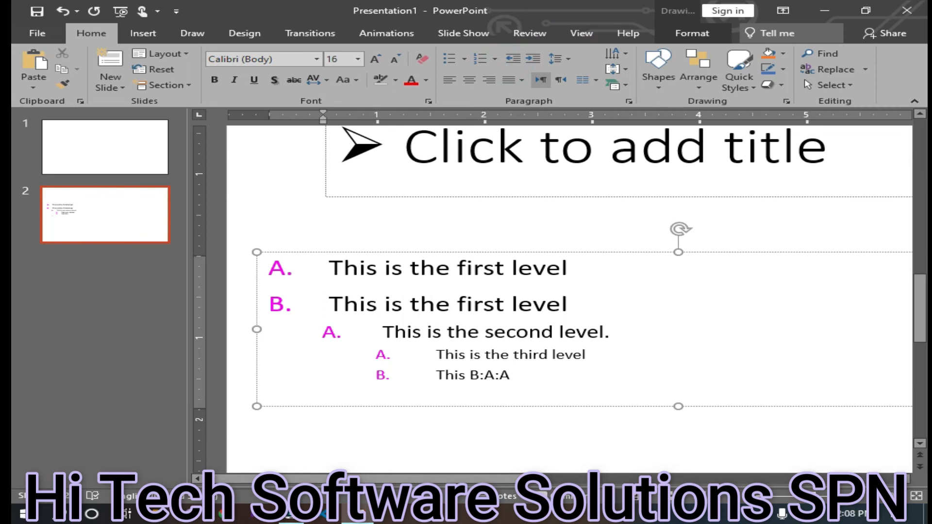
pyautogui.press('Return')
pyautogui.press('BackSpace')
pyautogui.press('BackSpace')
# Add an item after "This B:A:A", raise it to the second level and make it read "This this the second level of B"
pyautogui.press('Return')
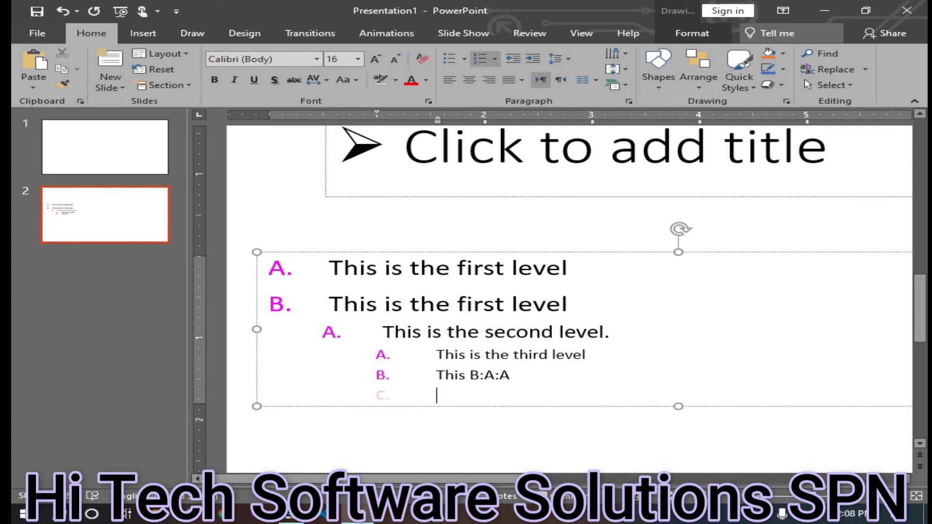
pyautogui.write('this')
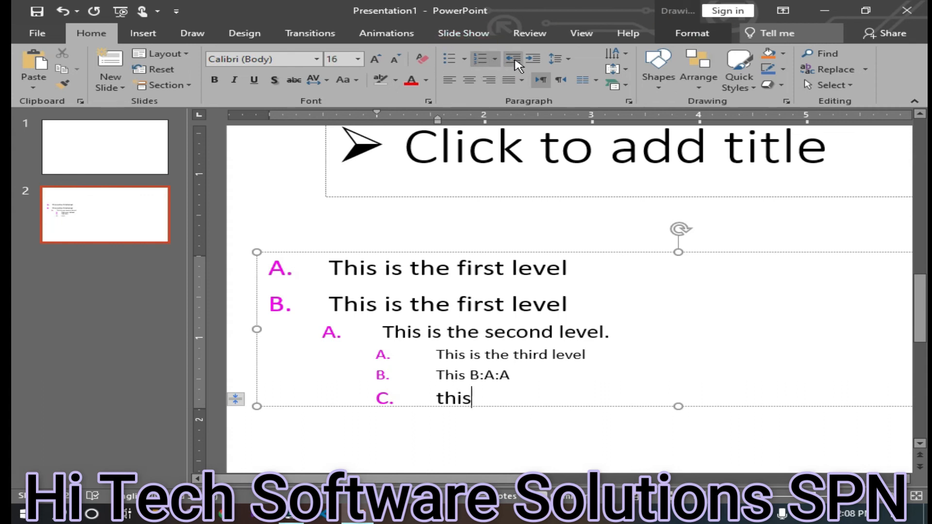
pyautogui.click(513, 59)
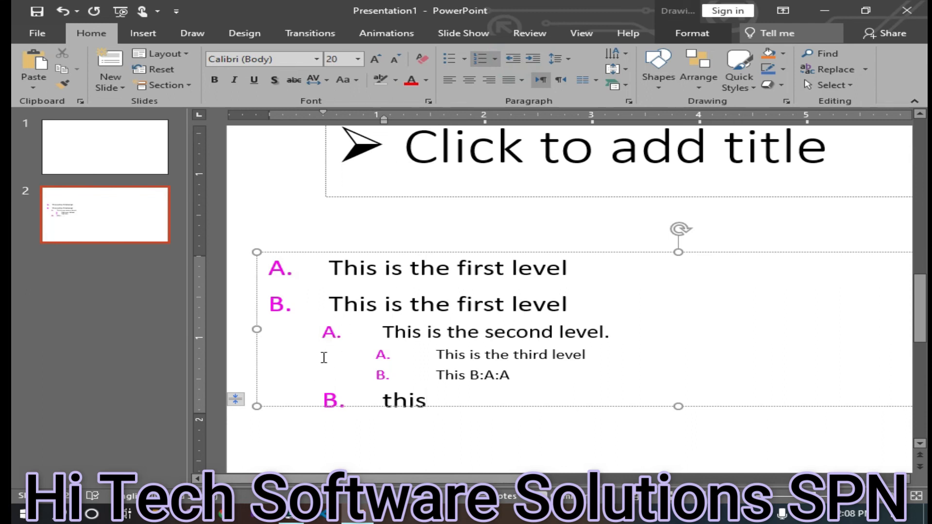
pyautogui.write('this')
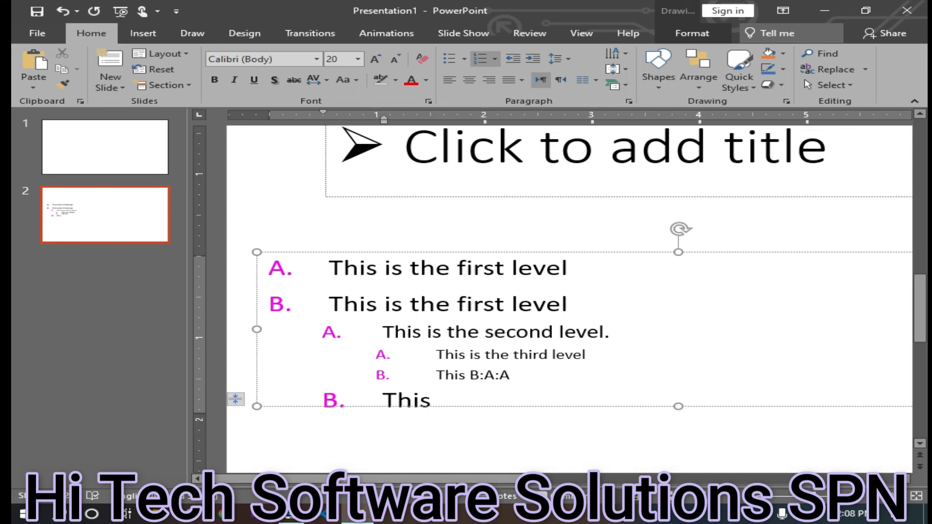
pyautogui.write(' this the se')
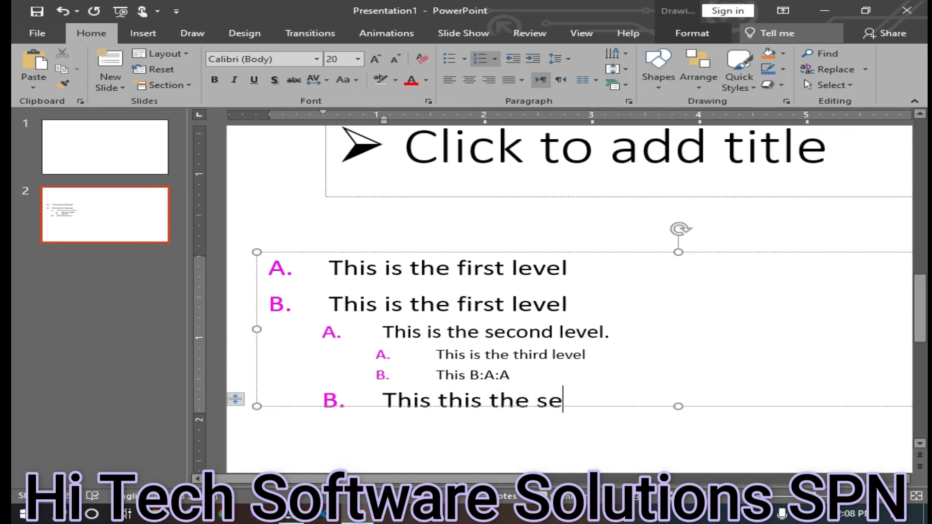
pyautogui.write('cond')
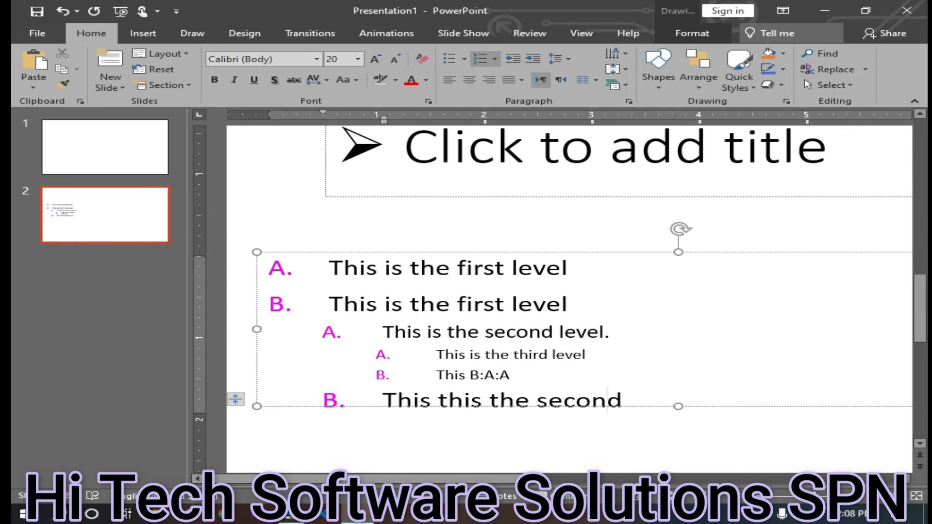
pyautogui.write(' level ')
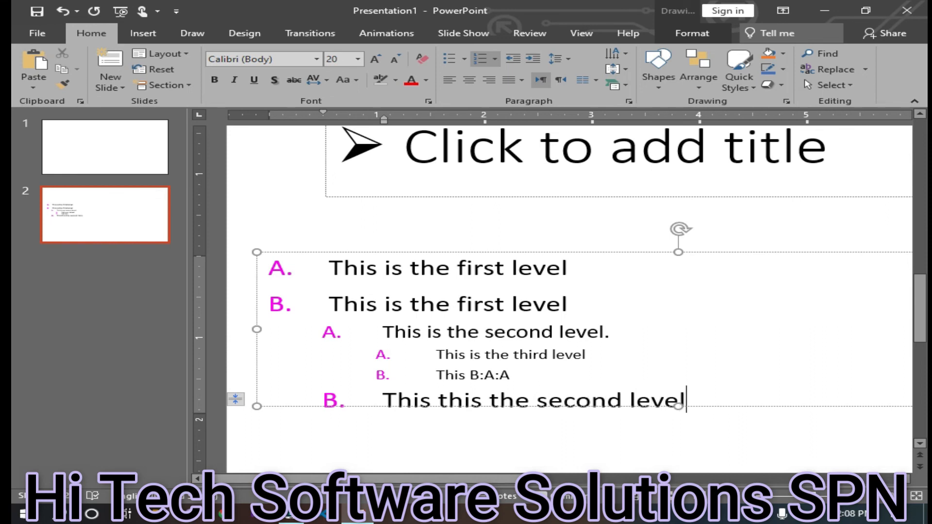
pyautogui.write('of B')
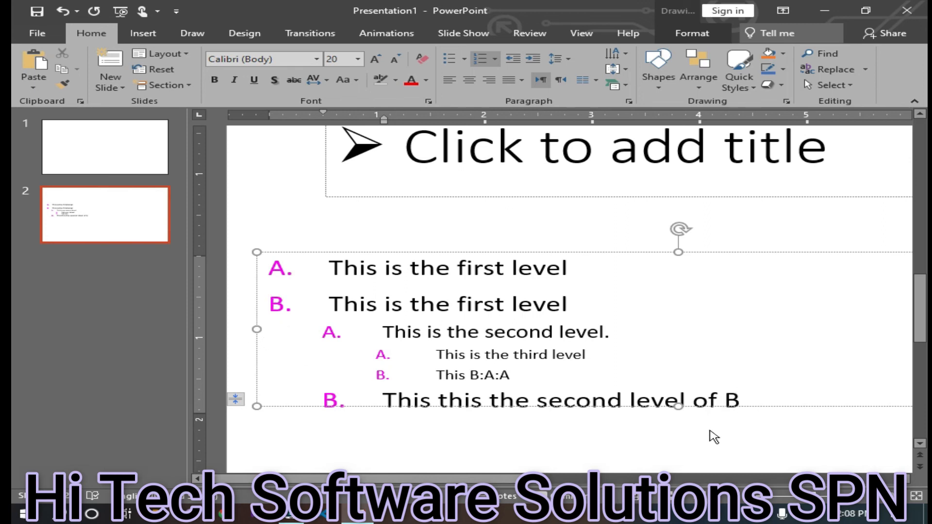
# Extend the list's text box downward to make room below its last item
pyautogui.press('Return')
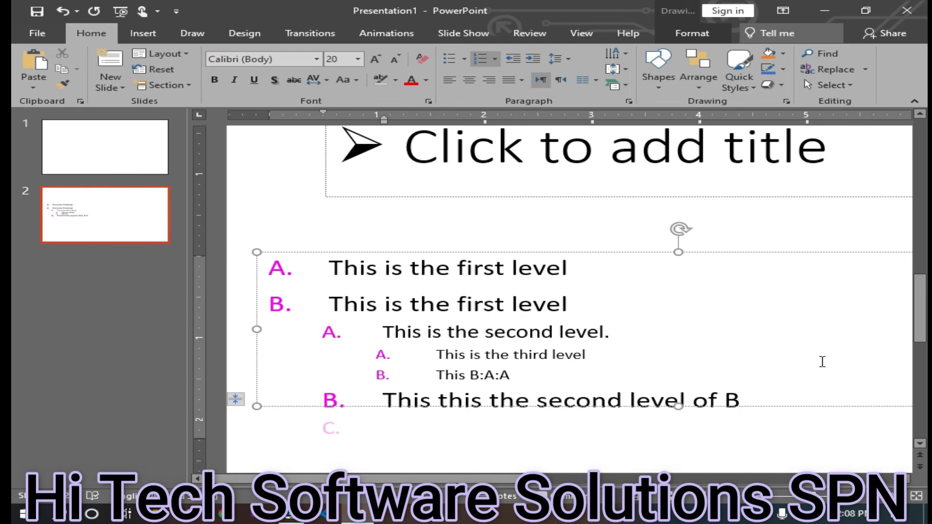
pyautogui.moveTo(678, 407); pyautogui.dragTo(676, 490)
pyautogui.press('Escape')
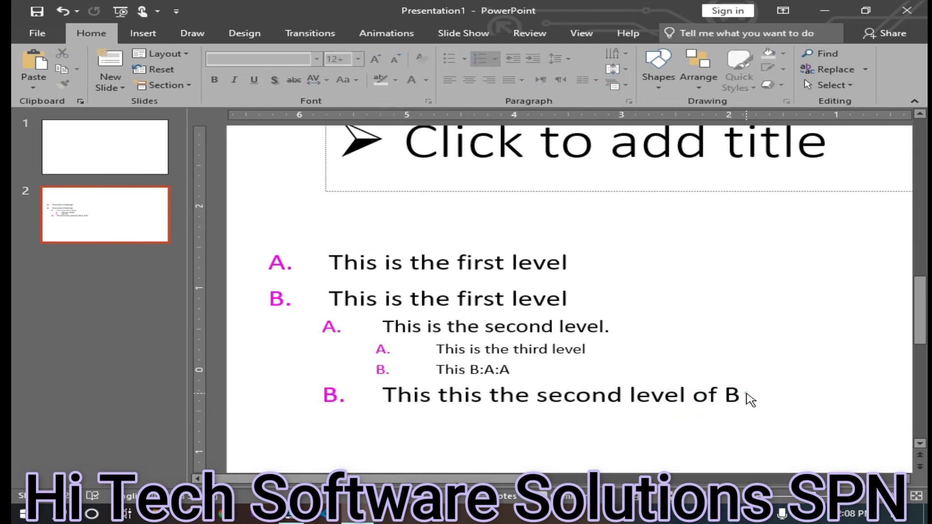
# Add an item below "This this the second level of B" and lower it to the third level
pyautogui.doubleClick(740, 394)
pyautogui.click(742, 393)
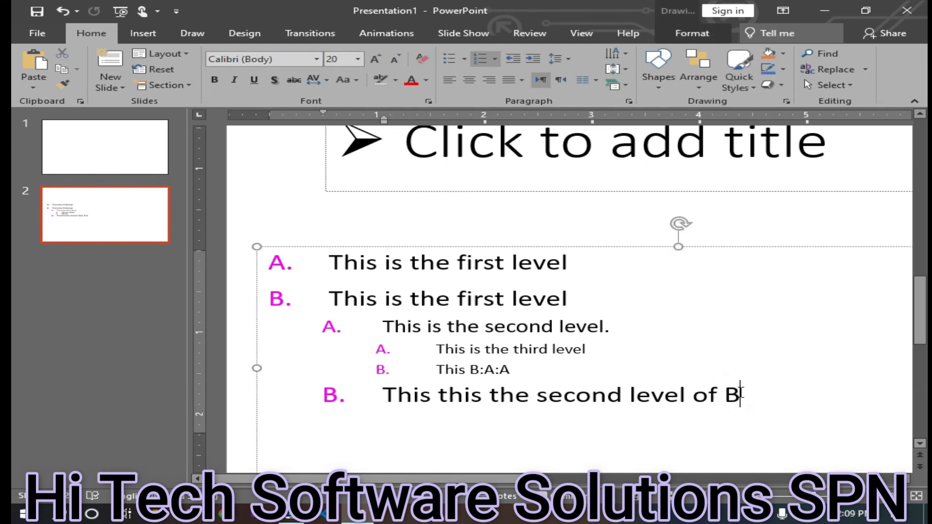
pyautogui.press('Return')
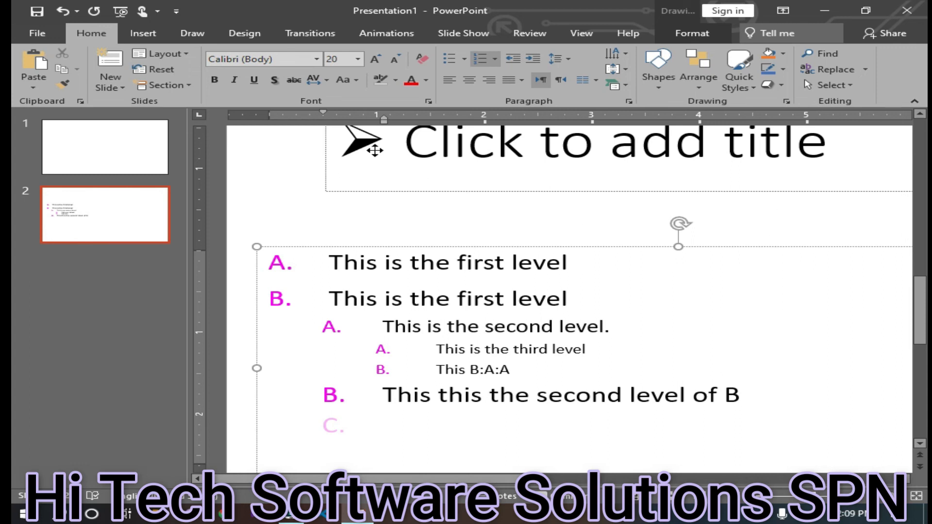
pyautogui.click(540, 61)
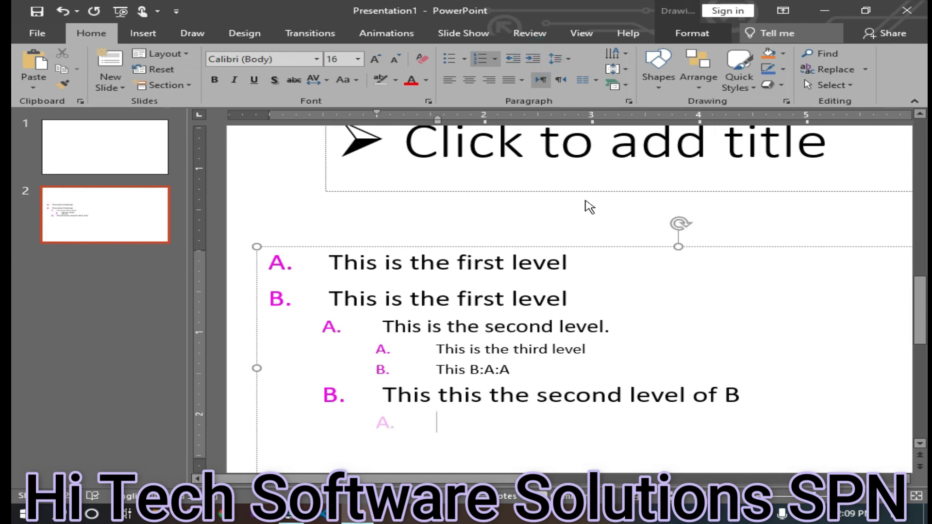
# Make the new third-level item read "This is the third level"
pyautogui.write('This si th')
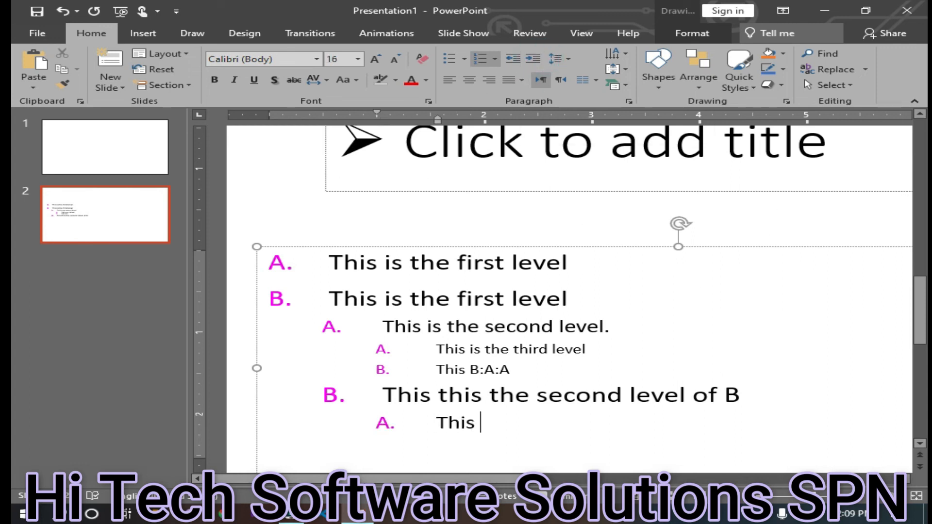
pyautogui.press('BackSpace')
pyautogui.press('BackSpace')
pyautogui.press('BackSpace')
pyautogui.press('BackSpace')
pyautogui.press('BackSpace')
pyautogui.write('is the se')
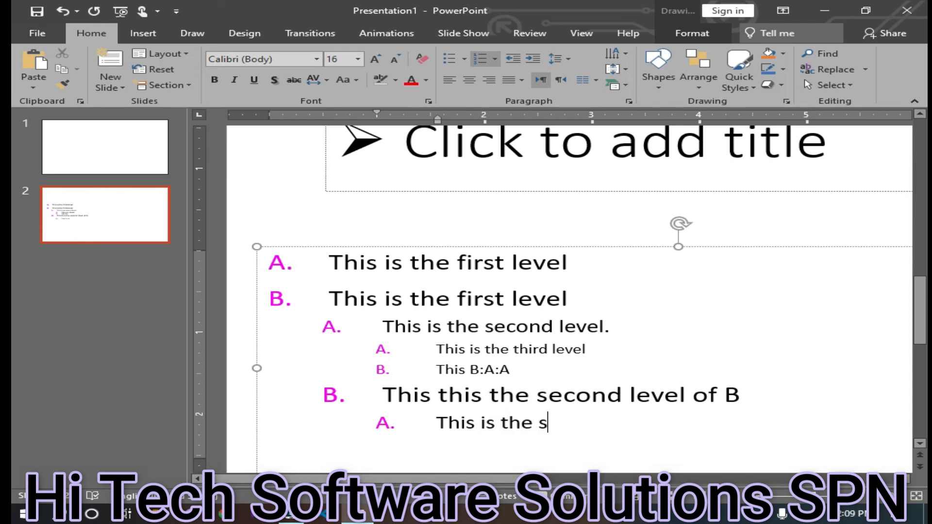
pyautogui.press('BackSpace')
pyautogui.press('BackSpace')
pyautogui.write('t')
pyautogui.write('hor')
pyautogui.press('BackSpace')
pyautogui.press('BackSpace')
pyautogui.write('ird l')
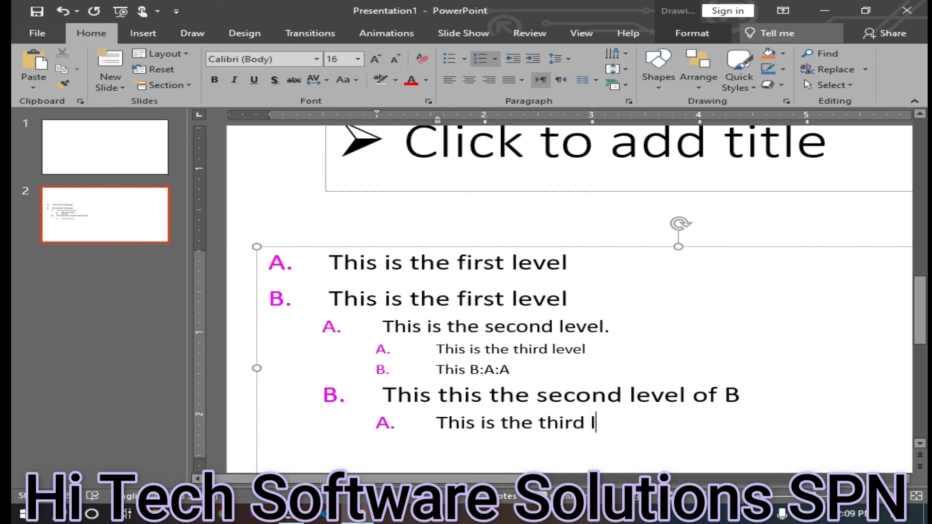
pyautogui.write('evel')
# Add two more third-level items, each reading "This is the third level"
pyautogui.press('Return')
pyautogui.write('This ')
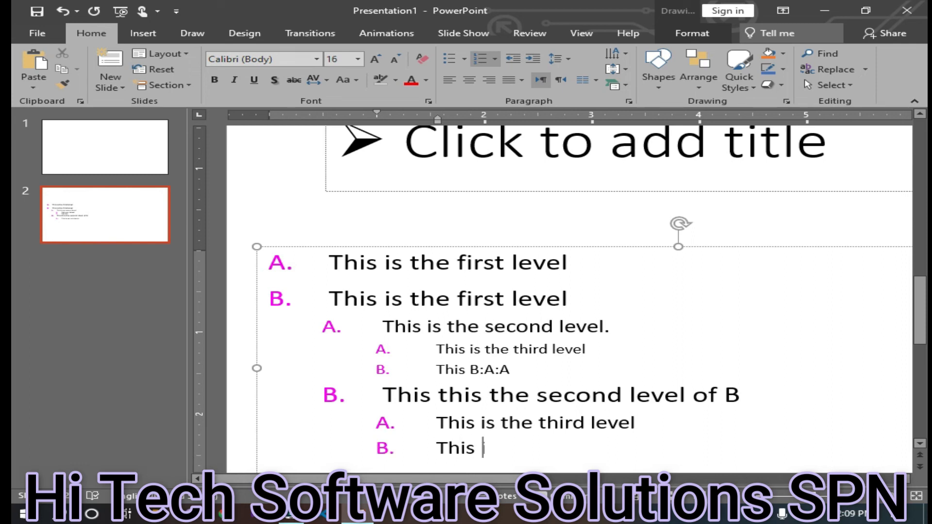
pyautogui.write('is the thir')
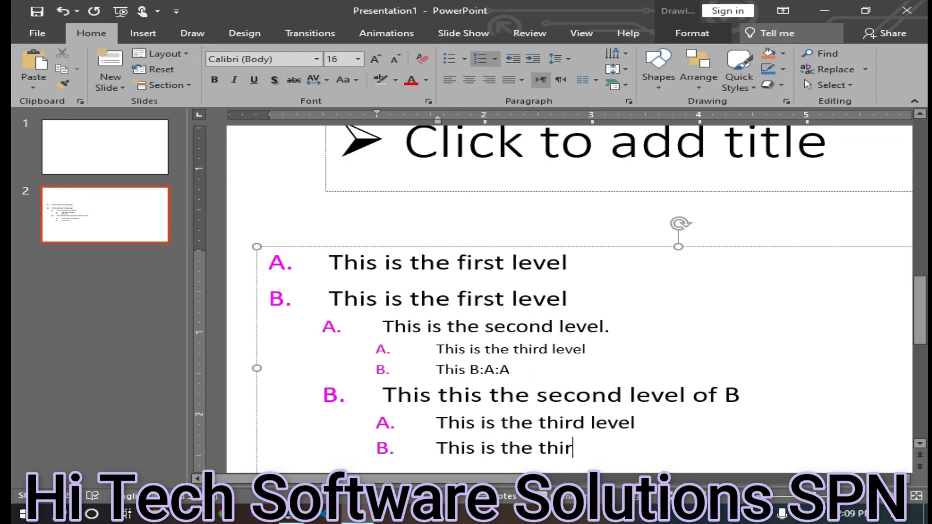
pyautogui.write('d level')
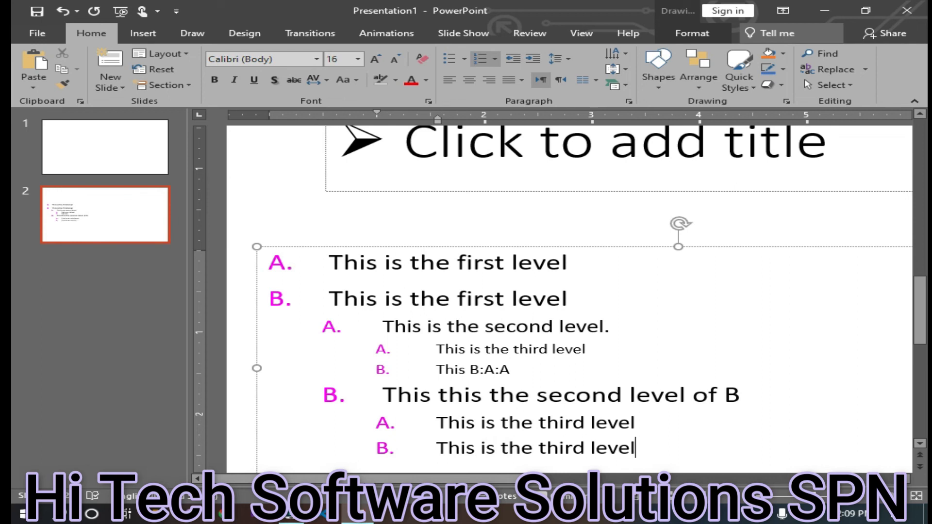
pyautogui.press('Return')
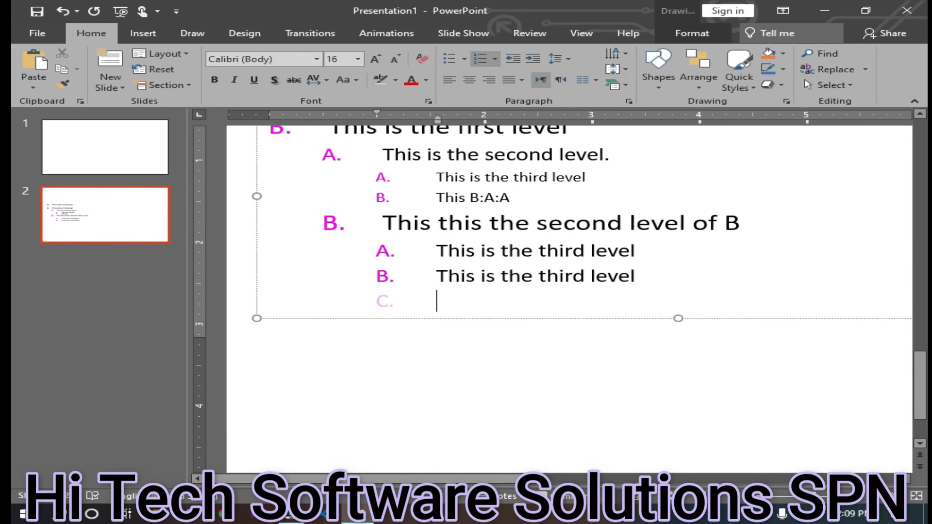
pyautogui.write('This is the ')
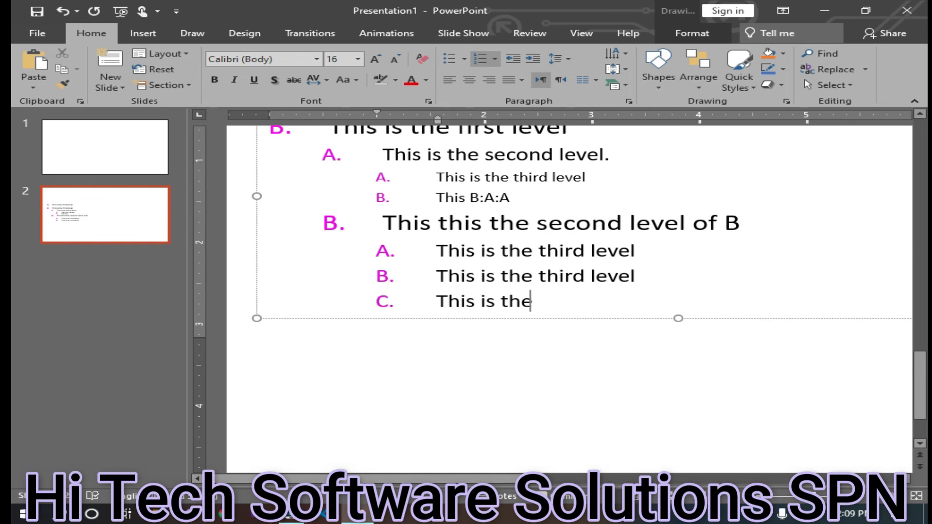
pyautogui.write('thi')
pyautogui.press('BackSpace')
pyautogui.write('e')
pyautogui.press('BackSpace')
pyautogui.write('ird ')
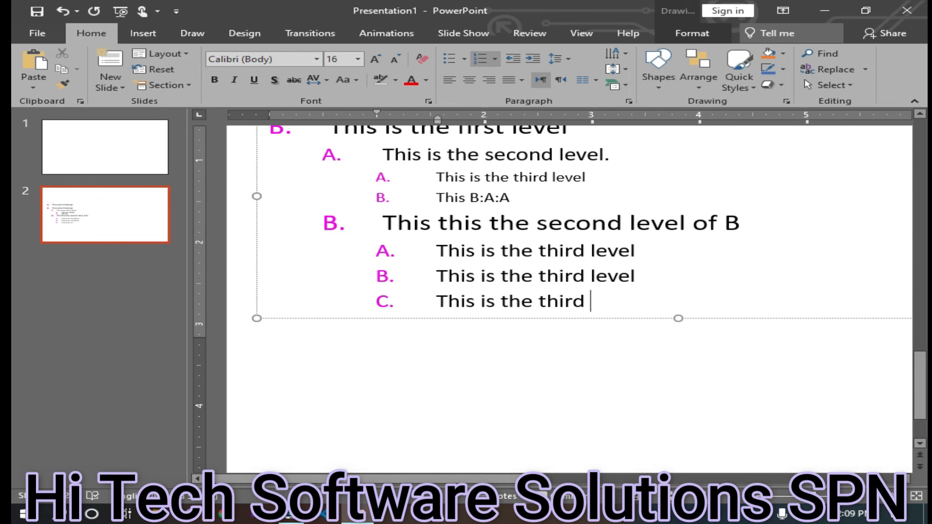
pyautogui.write('level')
# Add an item reading "This is the second level of B" at the end of the list and raise it to the second level
pyautogui.press('Return')
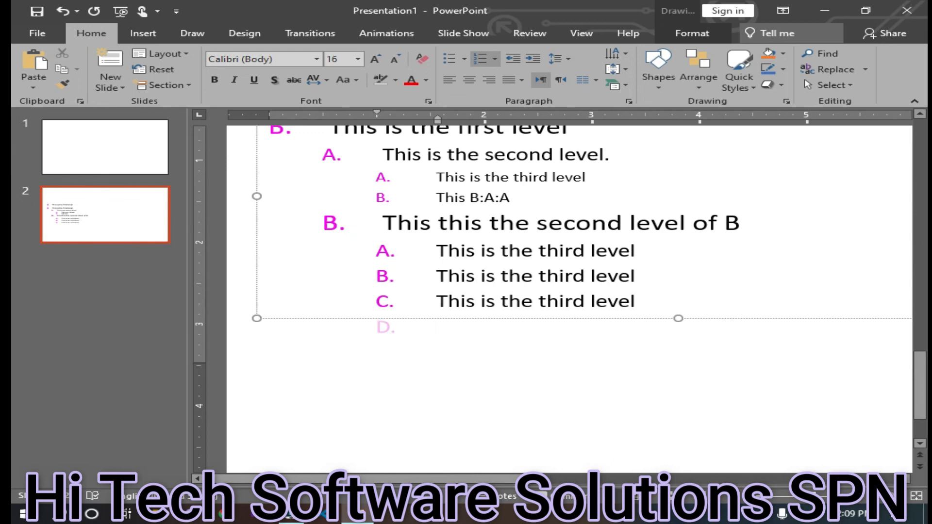
pyautogui.write('This is the')
pyautogui.write('second l')
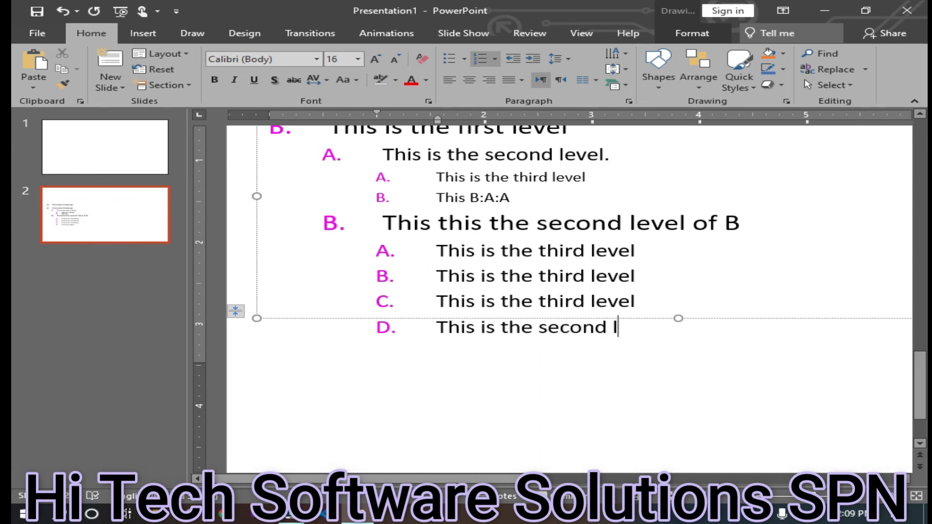
pyautogui.write('evel of ')
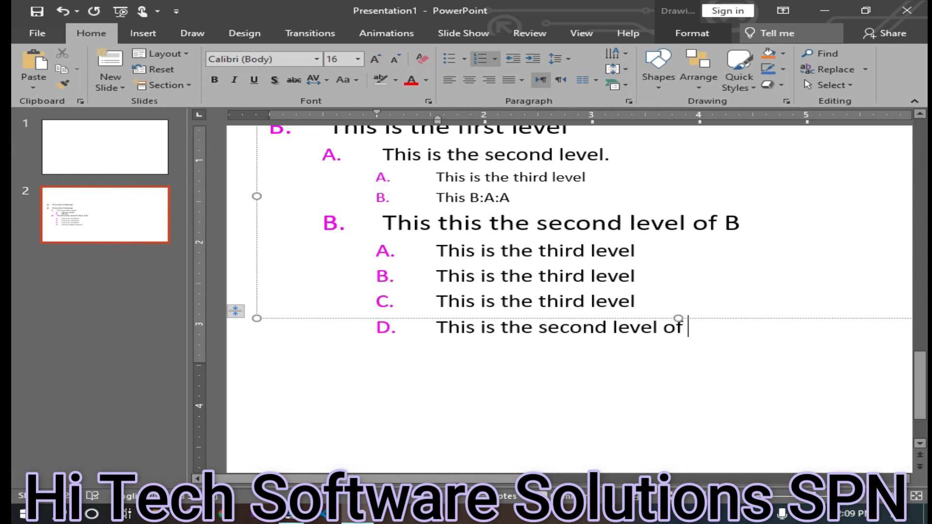
pyautogui.write('b')
pyautogui.scroll(1, 250, 187)
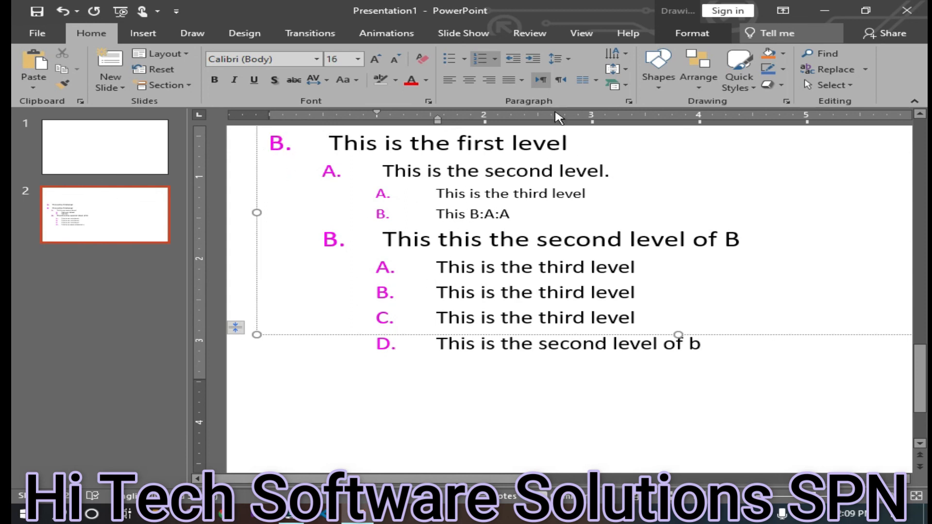
pyautogui.click(513, 58)
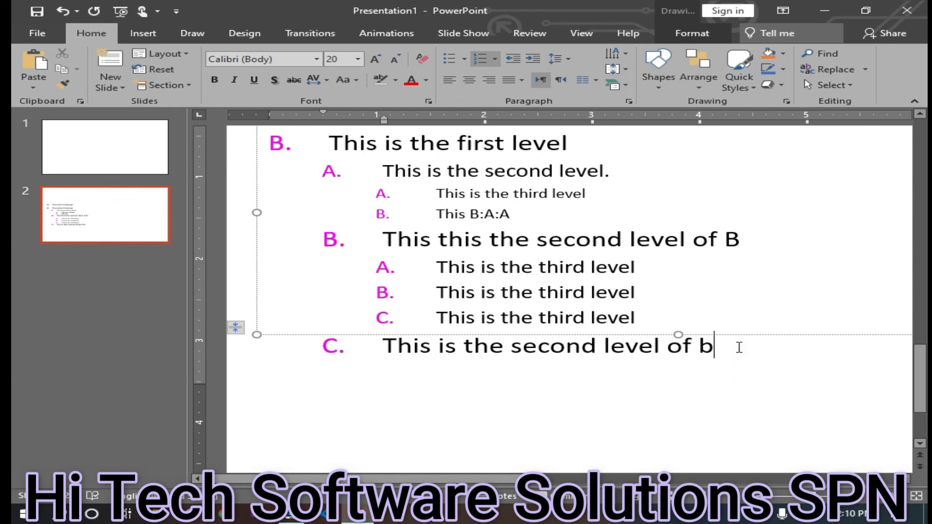
pyautogui.press('BackSpace')
pyautogui.write('B')
# Add an item reading "This is the third level." below "This is the second level of B" and lower it to the third level
pyautogui.press('Return')
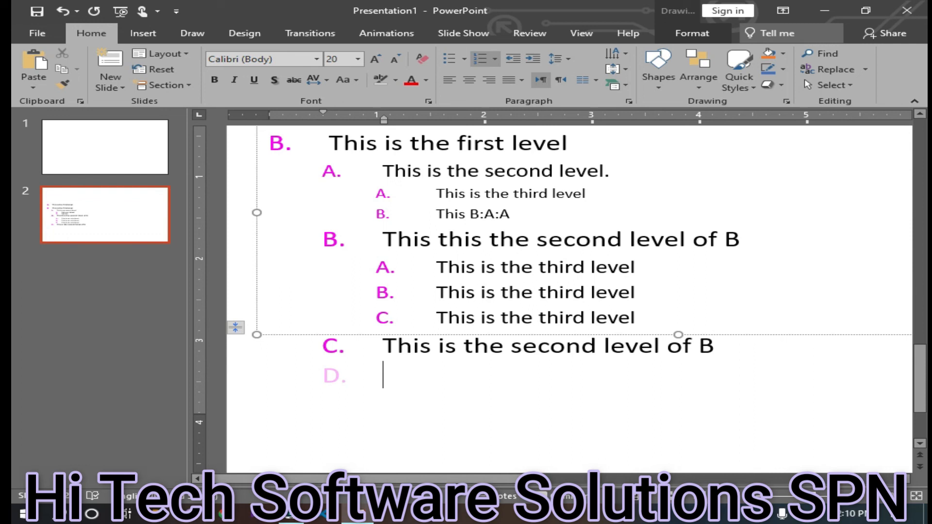
pyautogui.write('This is ')
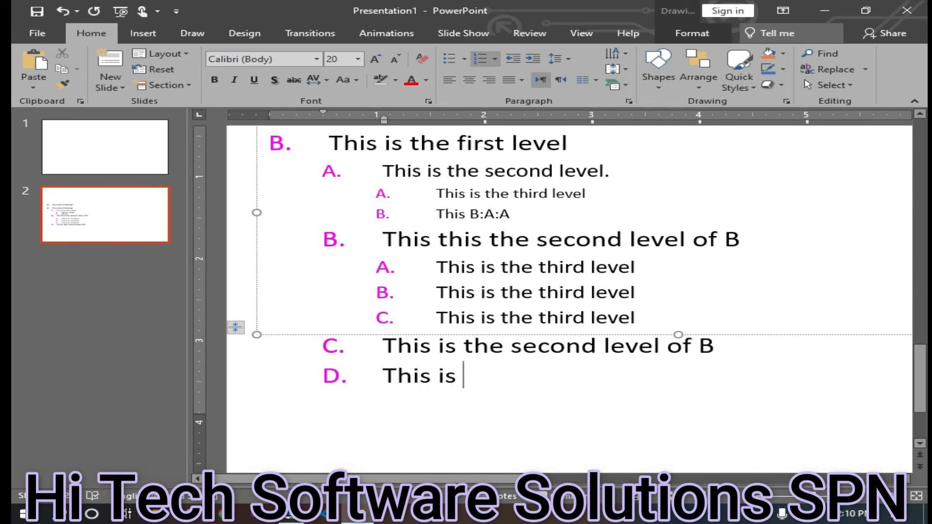
pyautogui.write('the thrd')
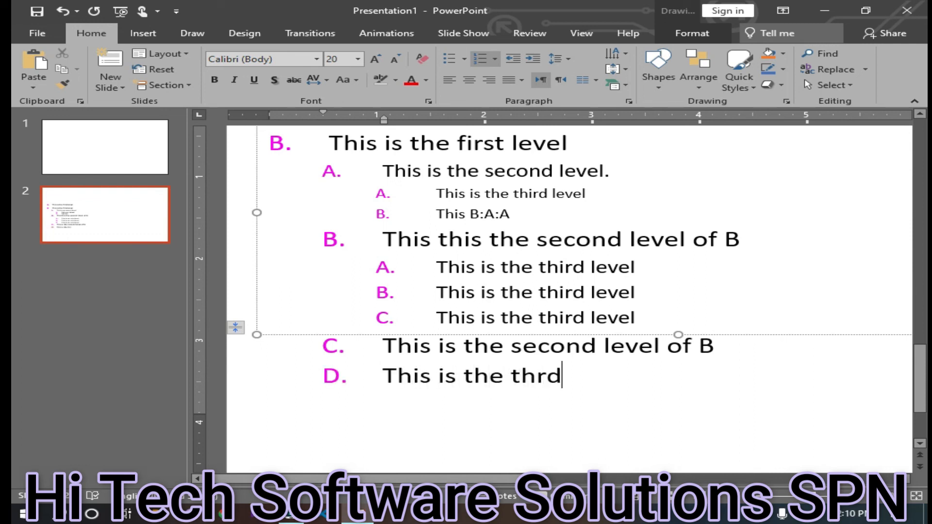
pyautogui.press('BackSpace')
pyautogui.write('9d')
pyautogui.press('BackSpace')
pyautogui.press('BackSpace')
pyautogui.write('ird')
pyautogui.press('BackSpace')
pyautogui.press('BackSpace')
pyautogui.press('BackSpace')
pyautogui.write('ird level.')
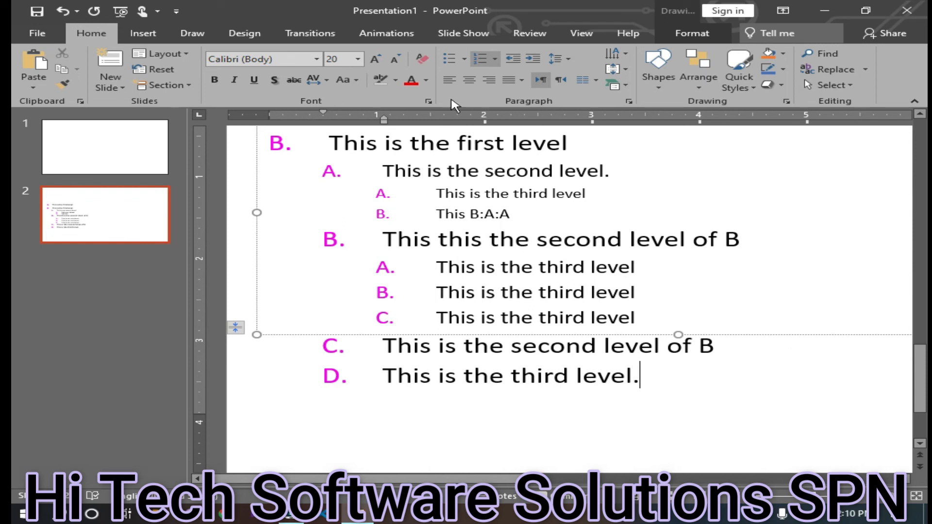
pyautogui.click(533, 58)
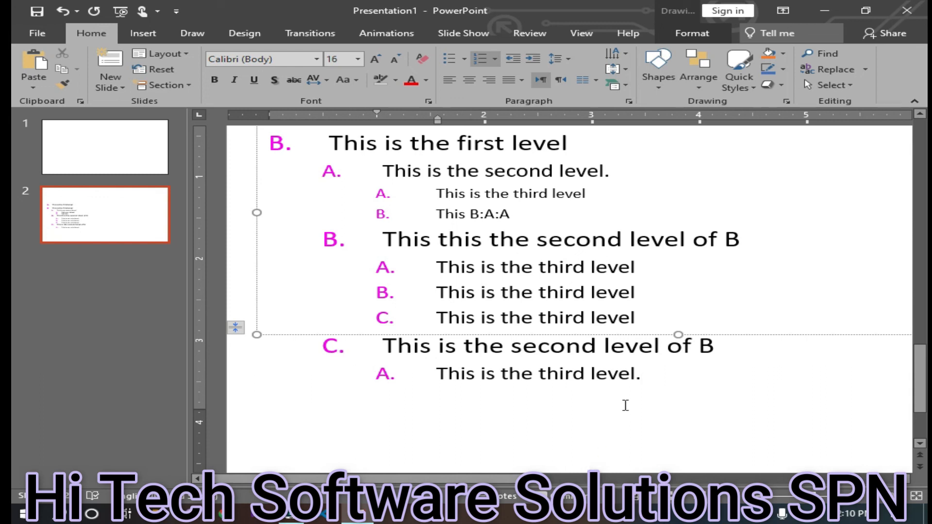
# Add three third-level items reading "2", "3" and "4" at the end of the list
pyautogui.press('Return')
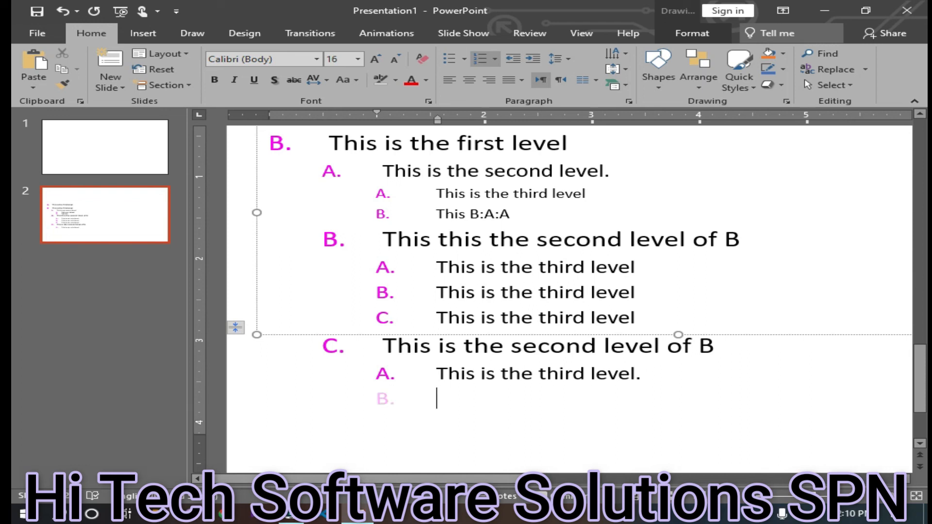
pyautogui.write('thsh')
pyautogui.press('BackSpace')
pyautogui.press('Return')
pyautogui.press('BackSpace')
pyautogui.press('BackSpace')
pyautogui.press('BackSpace')
pyautogui.press('BackSpace')
pyautogui.write('2')
pyautogui.press('Return')
pyautogui.write('3')
pyautogui.press('Return')
pyautogui.write('4')
pyautogui.press('Return')
pyautogui.write('5')
pyautogui.press('Return')
pyautogui.write('5')
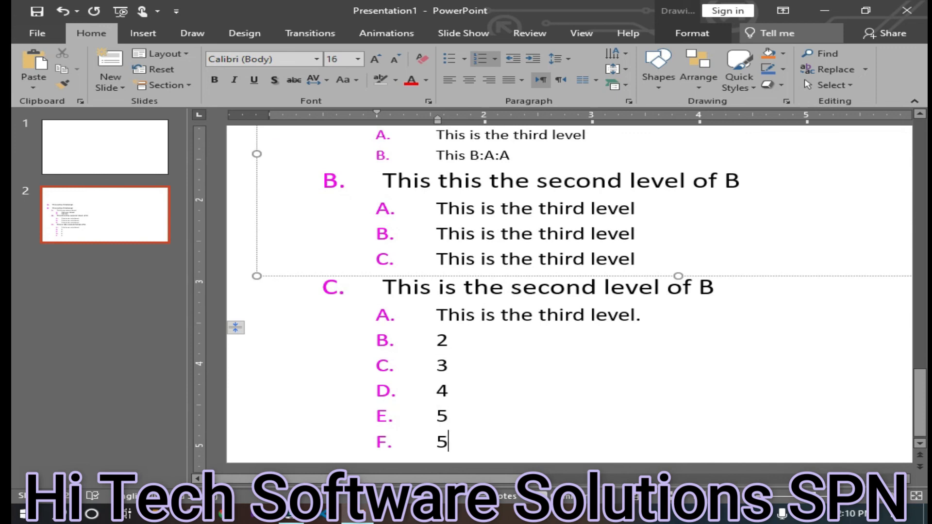
pyautogui.press('Return')
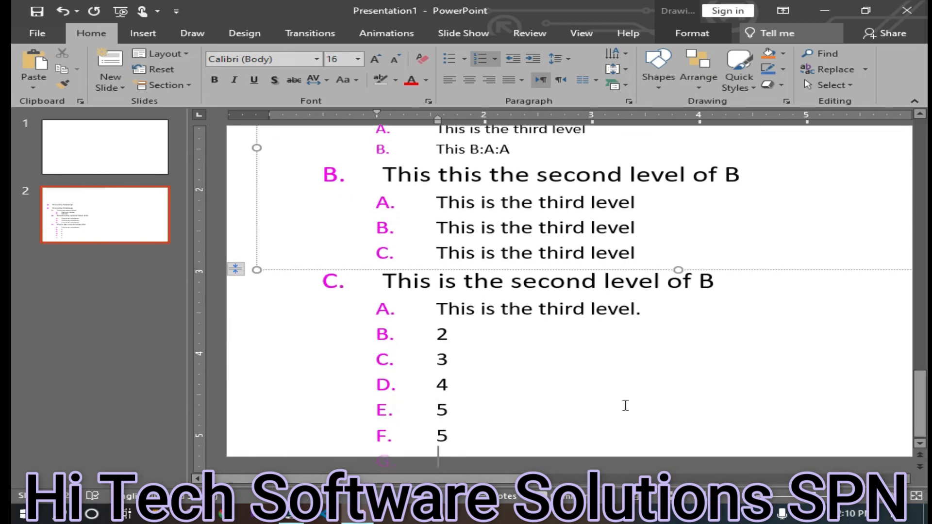
pyautogui.press('BackSpace')
pyautogui.press('BackSpace')
pyautogui.press('BackSpace')
pyautogui.press('BackSpace')
pyautogui.press('BackSpace')
pyautogui.press('BackSpace')
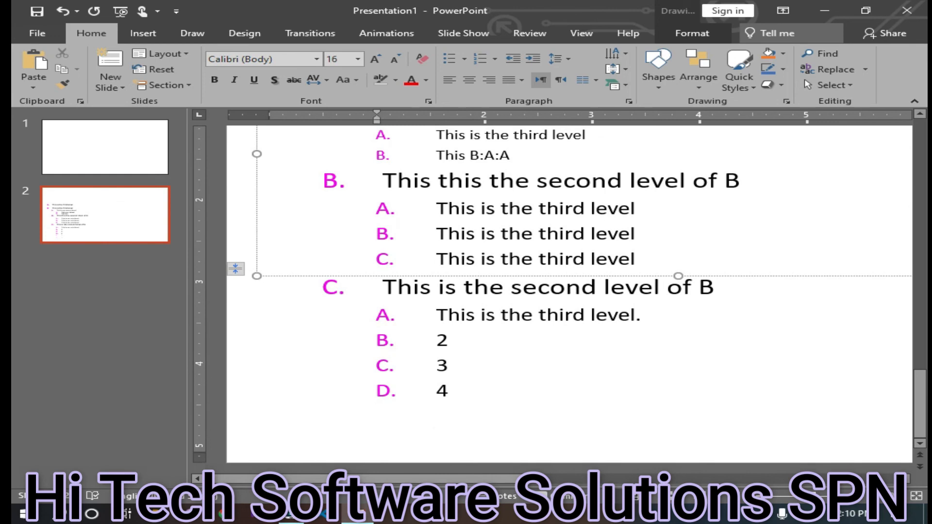
pyautogui.write('fd')
pyautogui.press('BackSpace')
pyautogui.press('BackSpace')
pyautogui.press('BackSpace')
# Add an item reading "dgs" below item "4" and raise it to the second level
pyautogui.press('Return')
pyautogui.write('dgs')
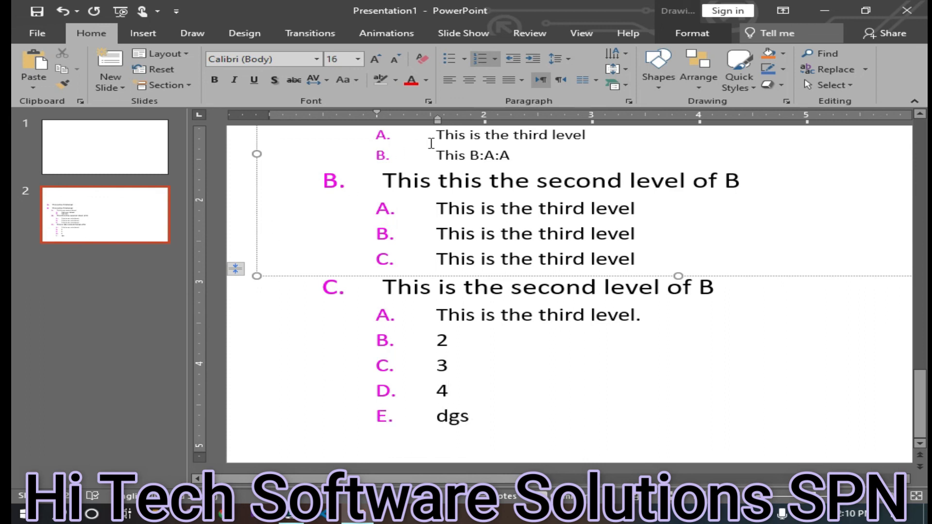
pyautogui.click(513, 58)
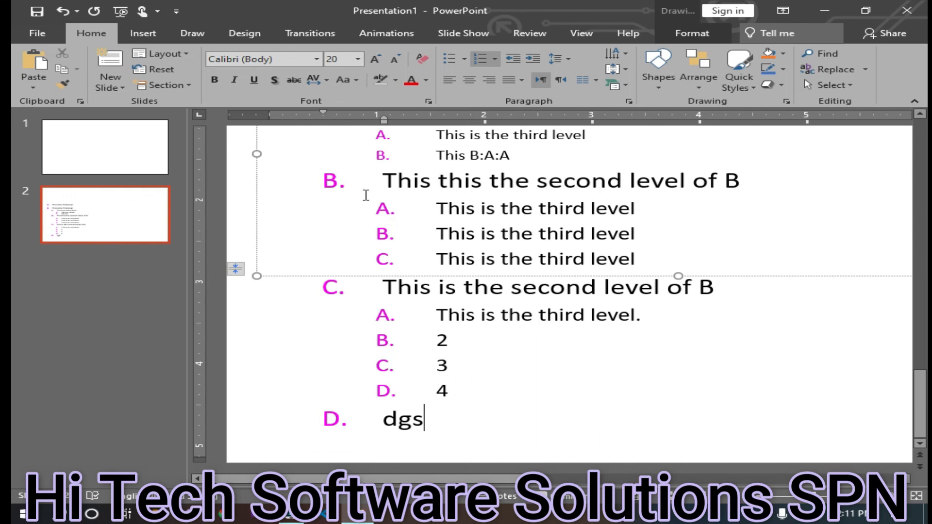
# Raise the "dgs" item to the first level of the list
pyautogui.scroll(3, 364, 195)
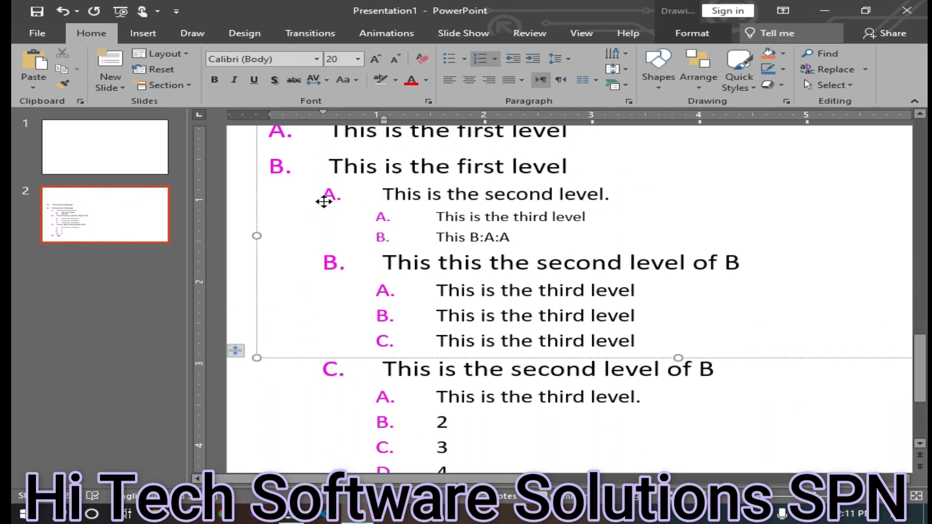
pyautogui.scroll(-3, 355, 257)
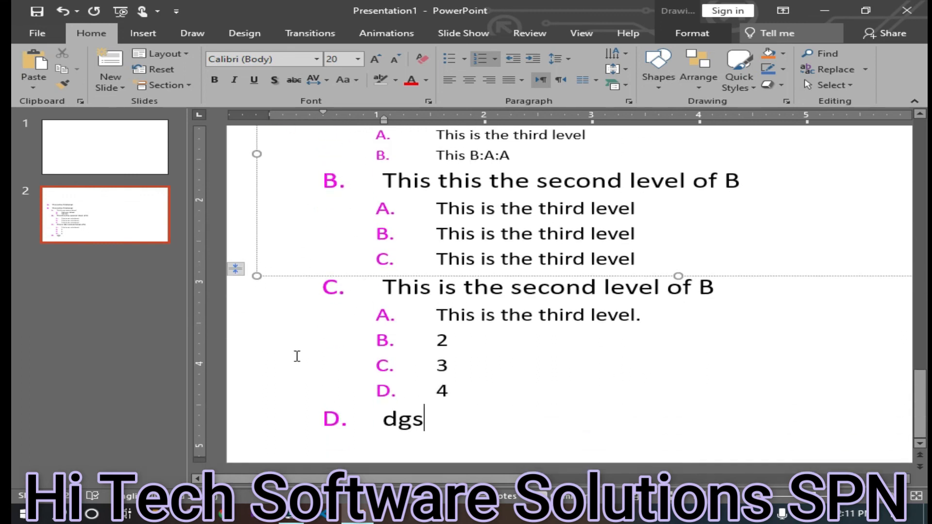
pyautogui.scroll(2, 289, 286)
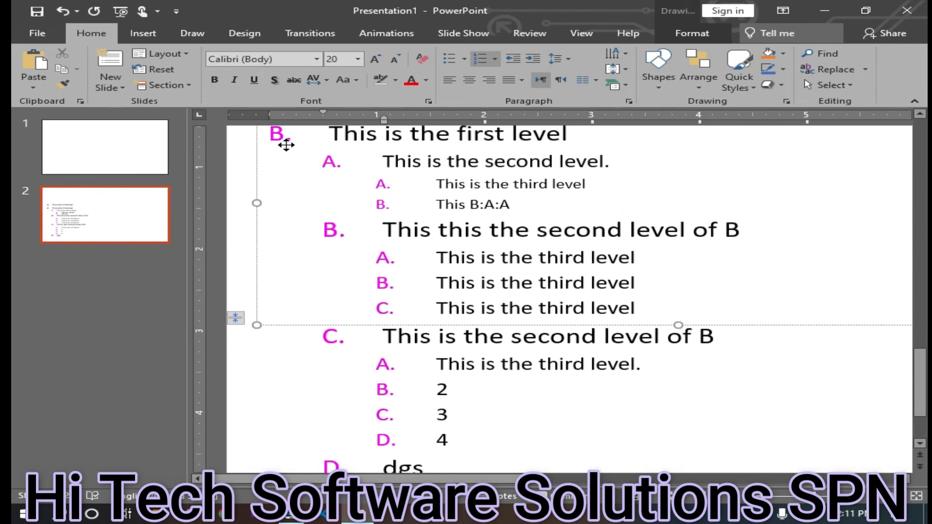
pyautogui.scroll(4, 304, 181)
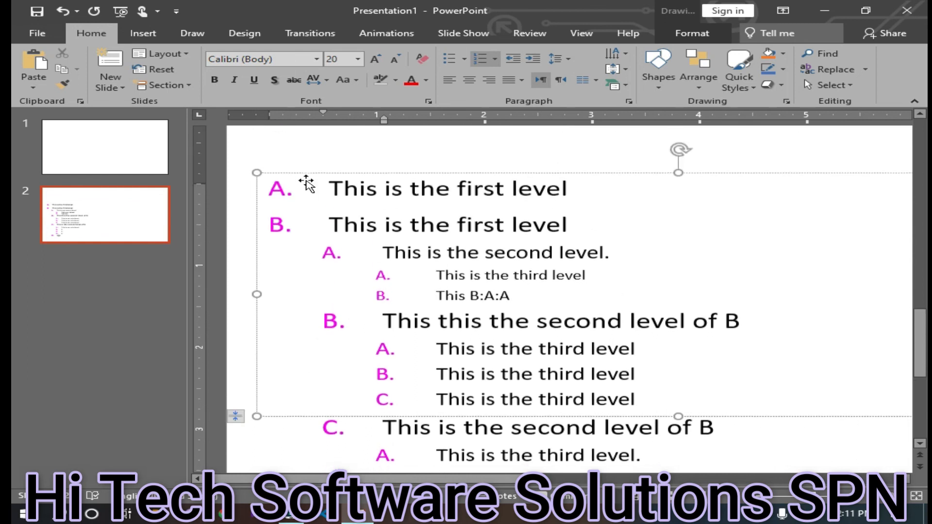
pyautogui.scroll(-4, 281, 267)
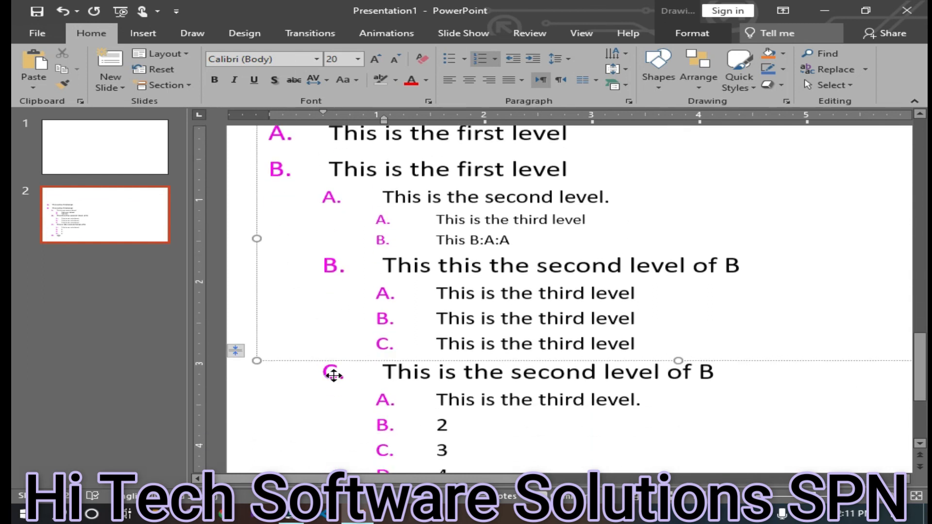
pyautogui.scroll(-2, 296, 458)
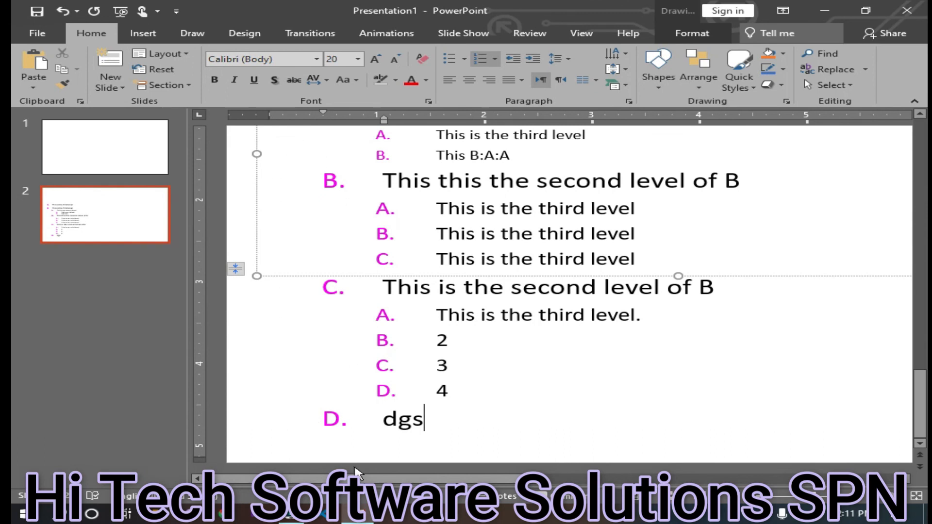
pyautogui.click(511, 59)
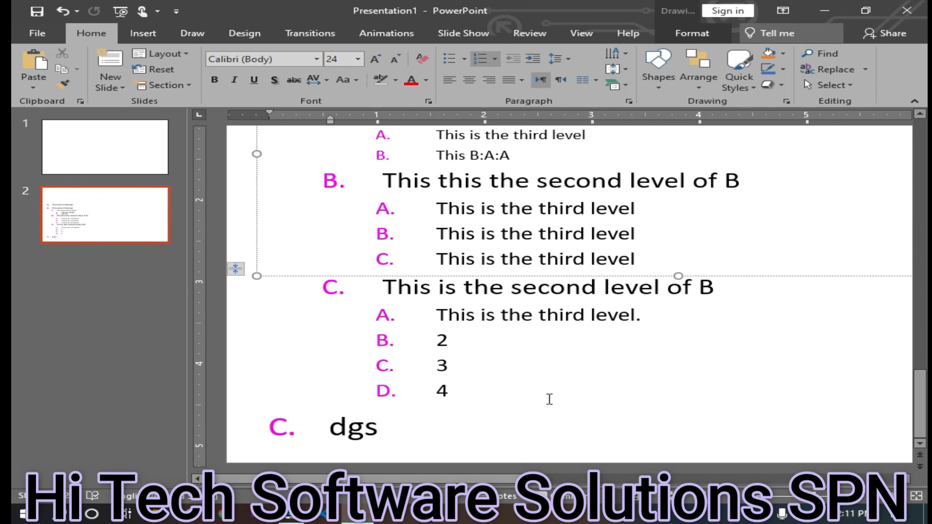
pyautogui.keyDown('ctrl'); pyautogui.scroll(-5, 551, 385); pyautogui.keyUp('ctrl')
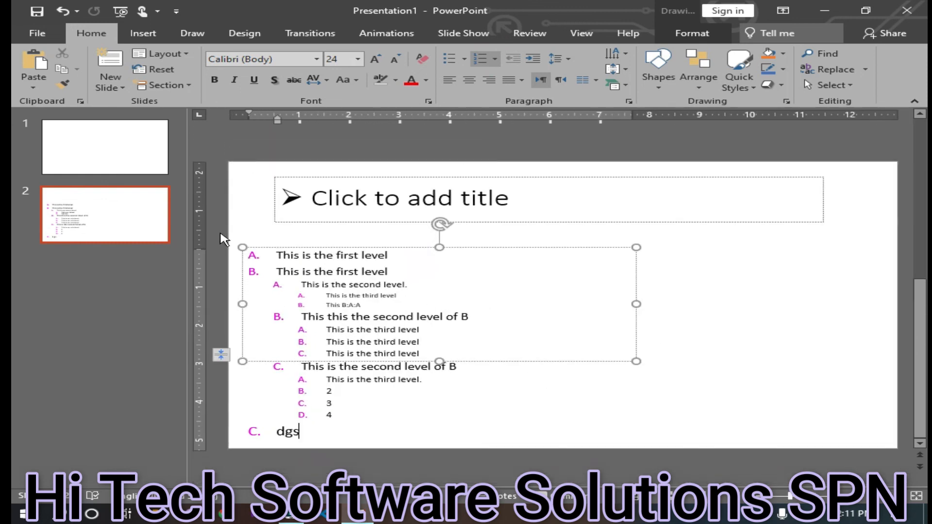